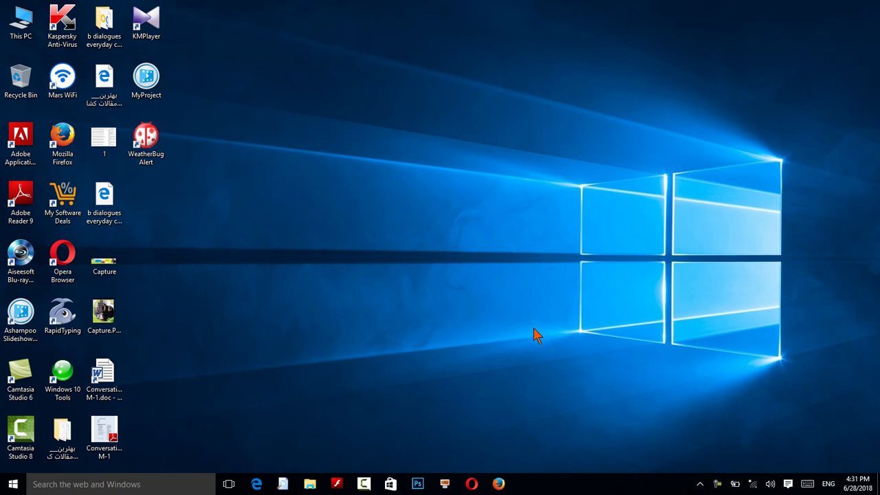
Launch Excel 2016 from the Start menu's Most used list and create a blank workbook.
click(3, 484)
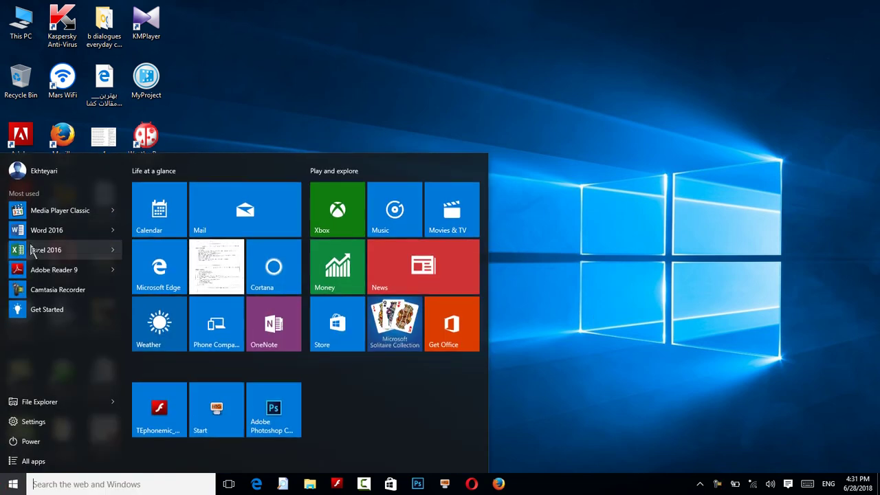
click(41, 250)
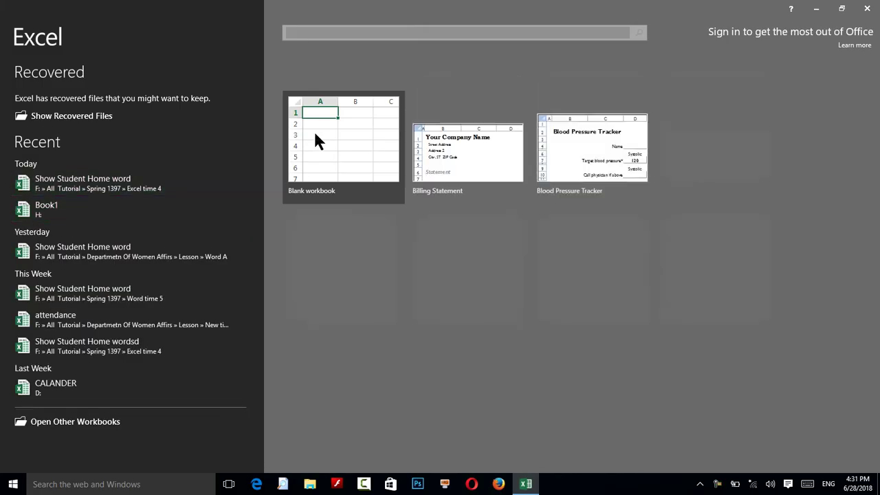
click(313, 130)
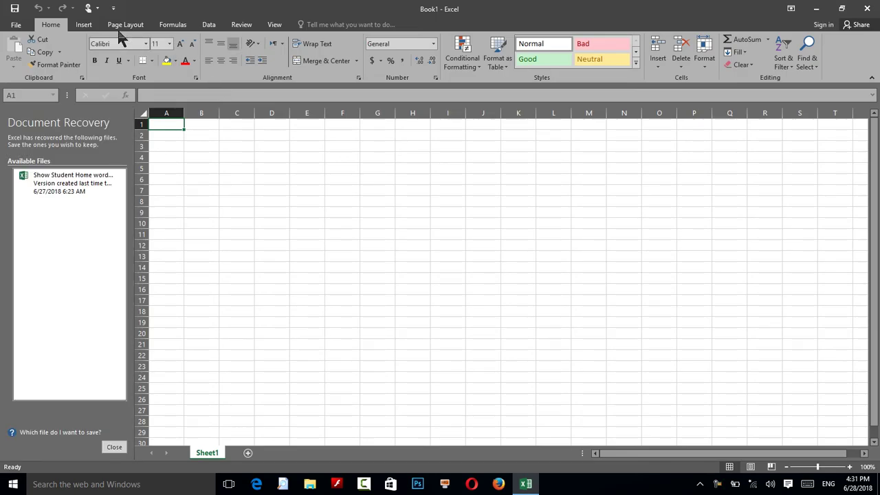
click(92, 28)
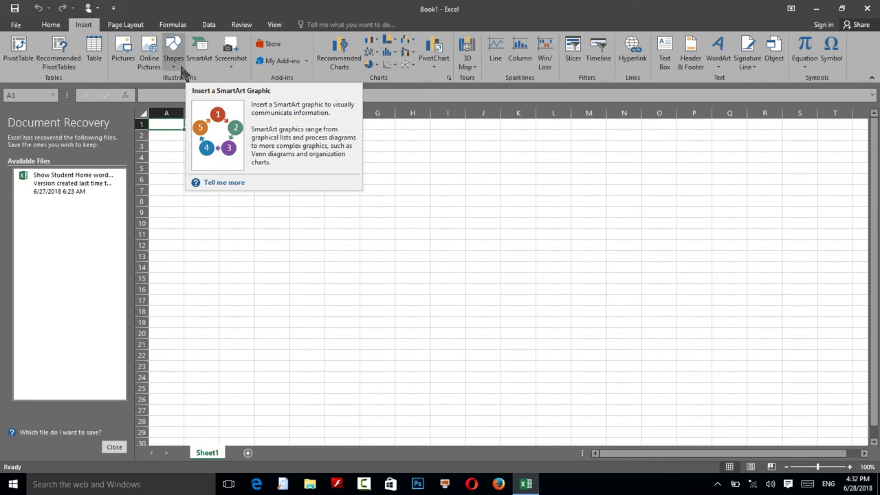
Open the SmartArt chooser and browse the List through Office.com diagram categories.
click(197, 62)
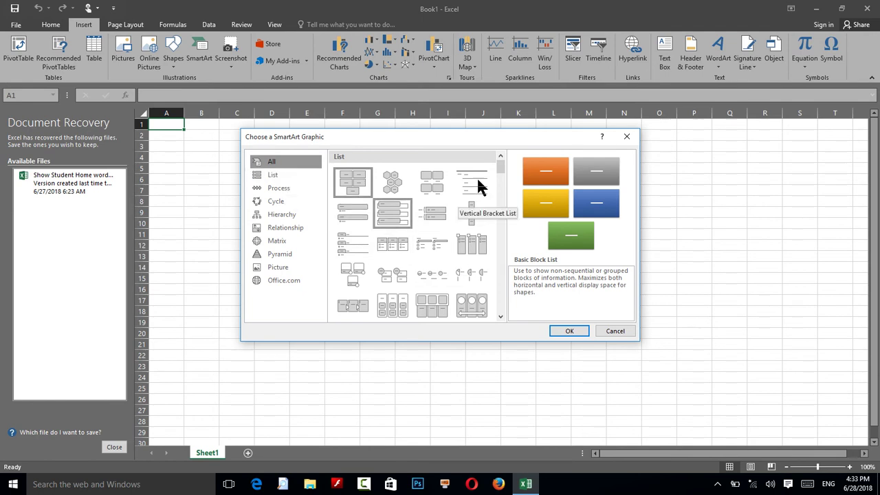
drag(501, 167, 509, 318)
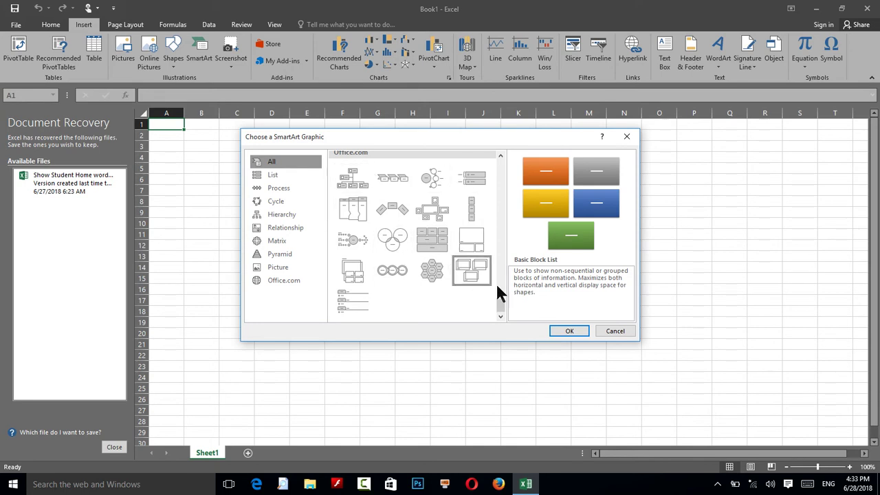
drag(501, 313, 495, 214)
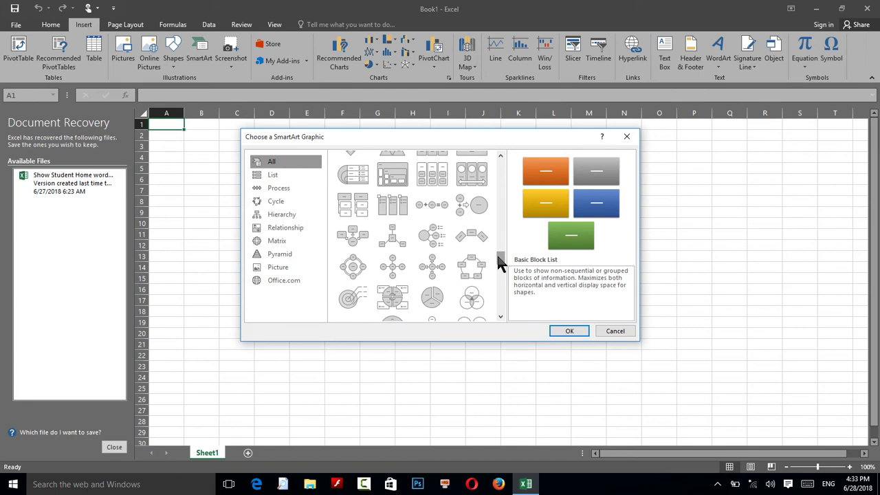
drag(500, 265, 483, 157)
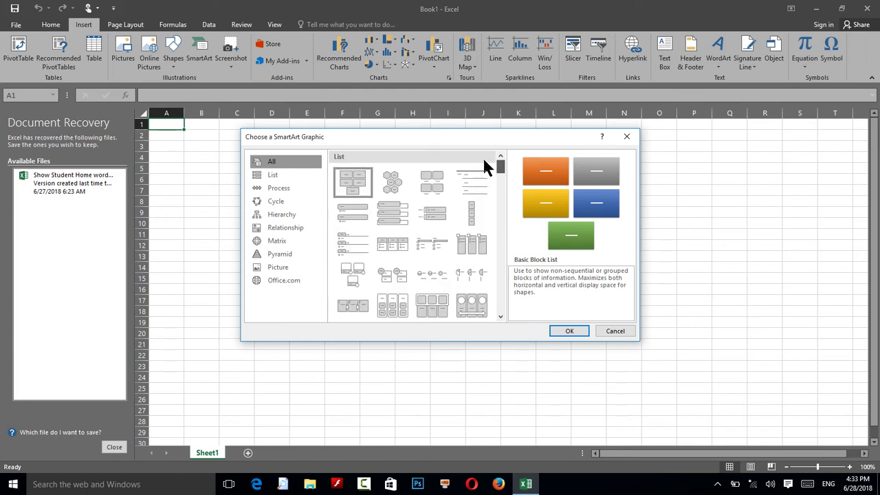
click(283, 177)
click(294, 188)
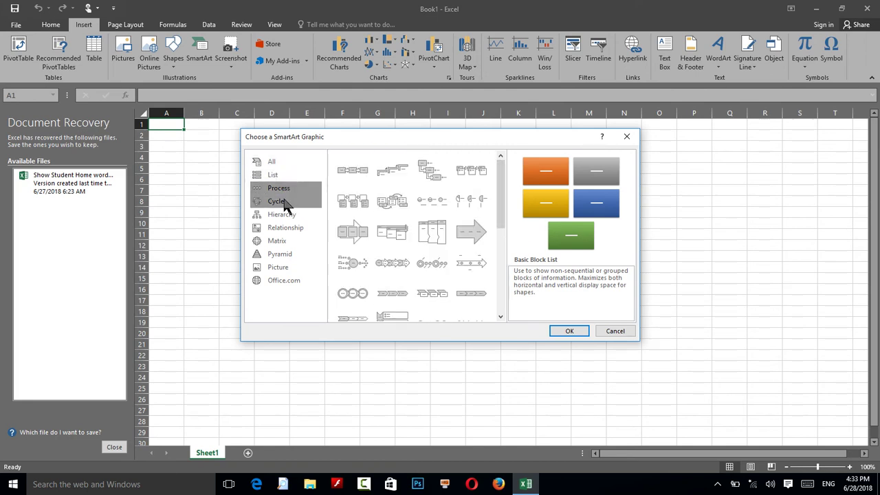
click(286, 203)
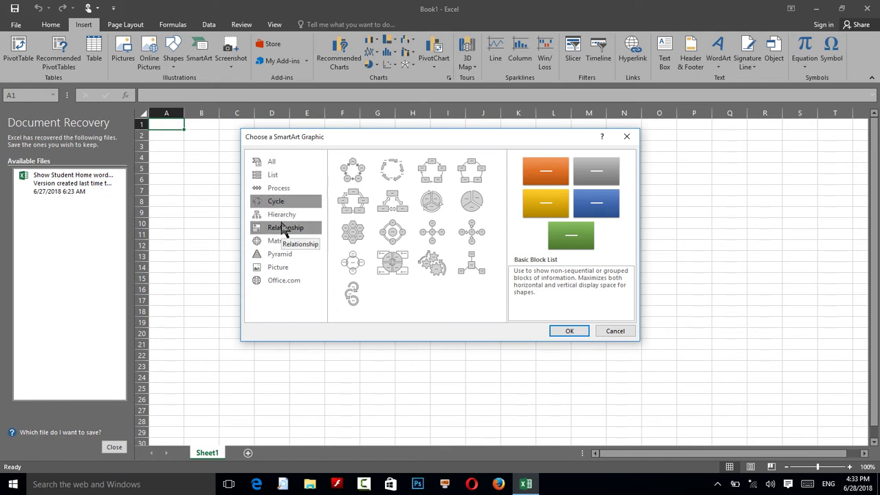
click(283, 230)
click(283, 242)
click(282, 255)
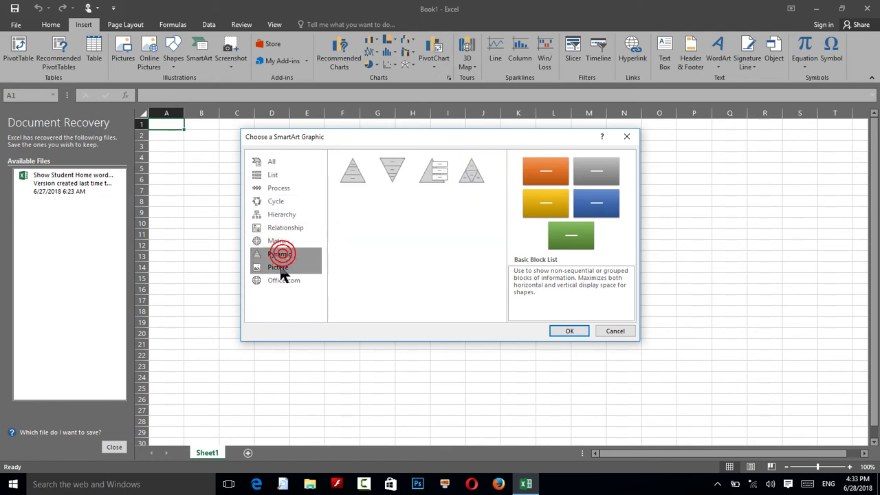
click(281, 268)
click(283, 282)
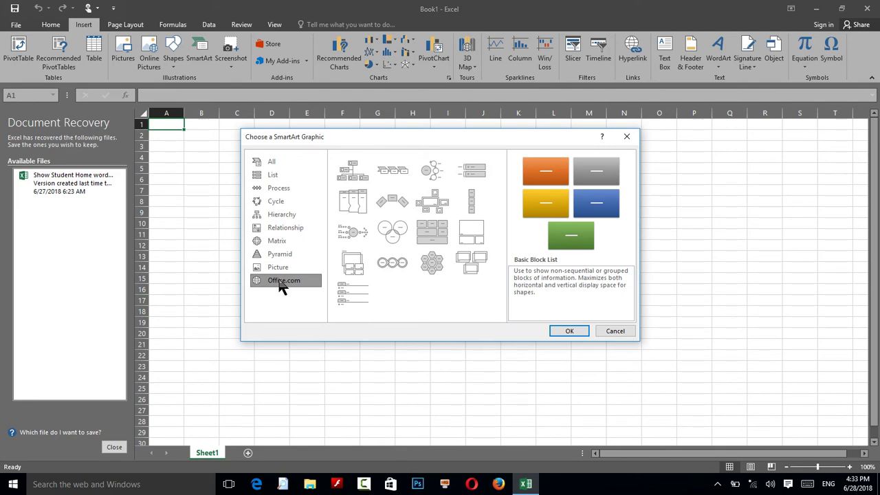
Insert the Hierarchy Organization Chart layout onto Sheet1.
click(352, 180)
click(275, 163)
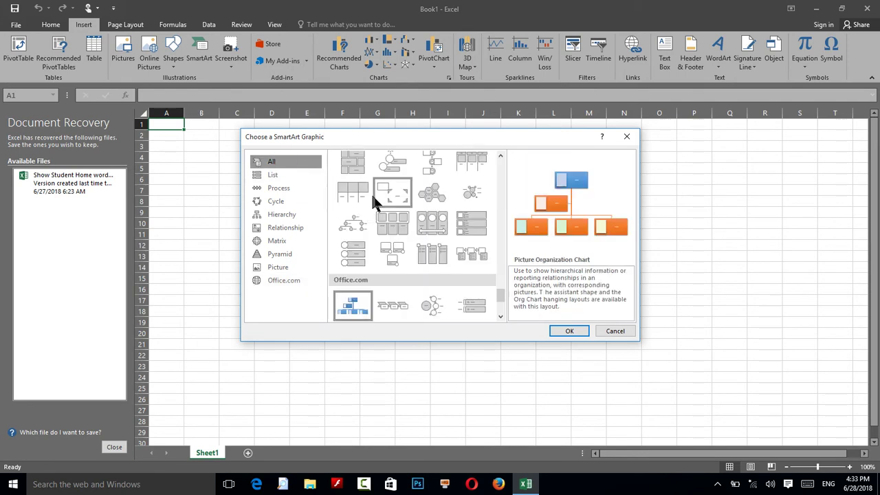
scroll(373, 196, up, 2)
scroll(374, 198, up, 2)
scroll(379, 198, up, 2)
click(361, 181)
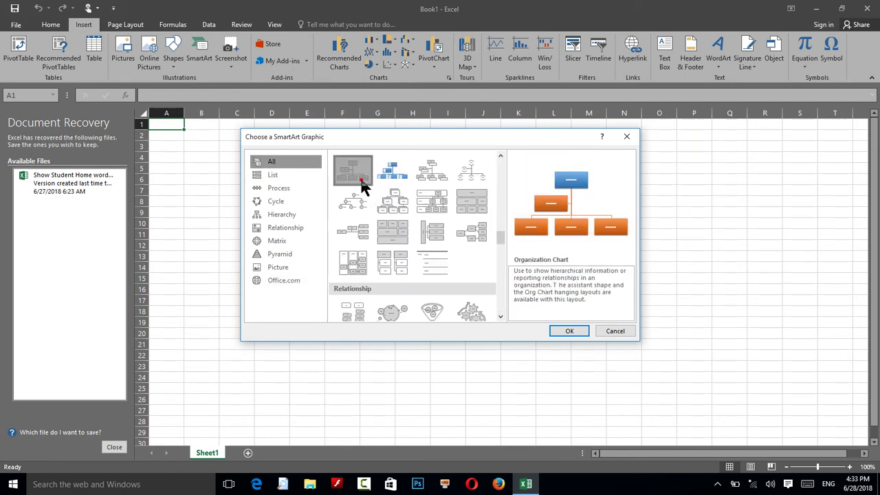
click(560, 330)
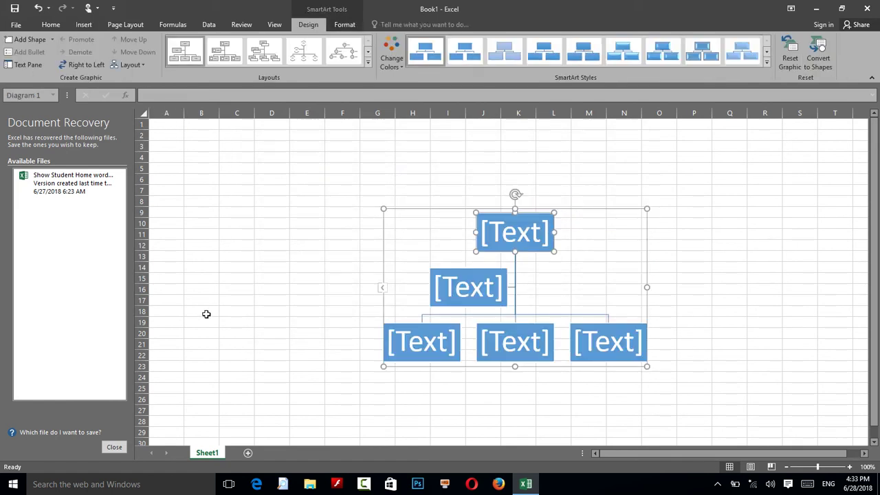
Close Document Recovery, add Sheet2 and return to Sheet1.
click(114, 447)
click(115, 452)
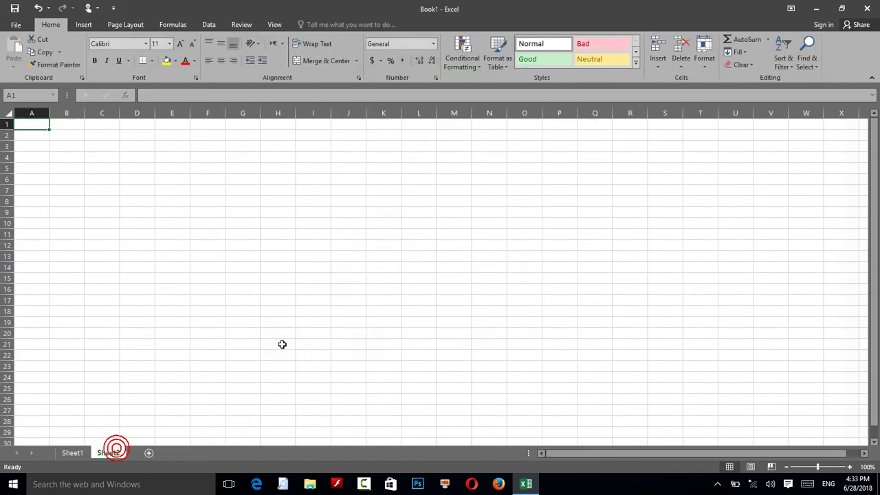
click(75, 454)
Move the org chart up-left, label the top box 'computer' and delete the assistant box.
drag(336, 210, 159, 147)
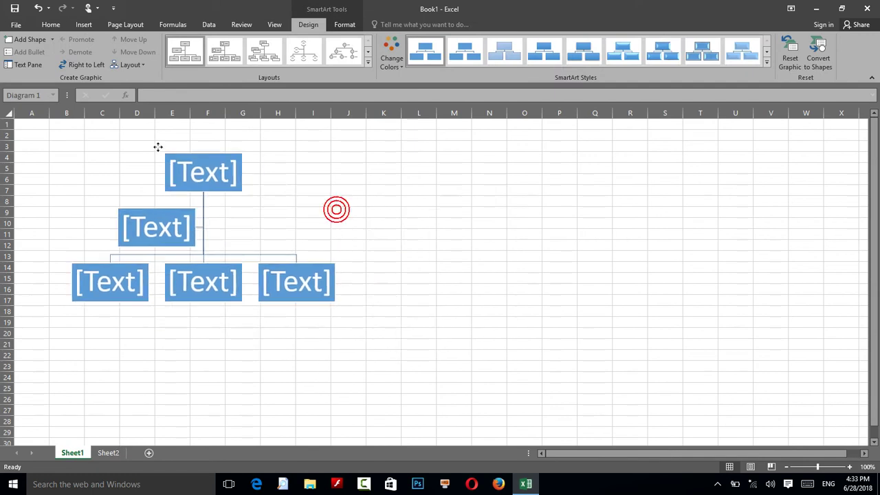
click(158, 147)
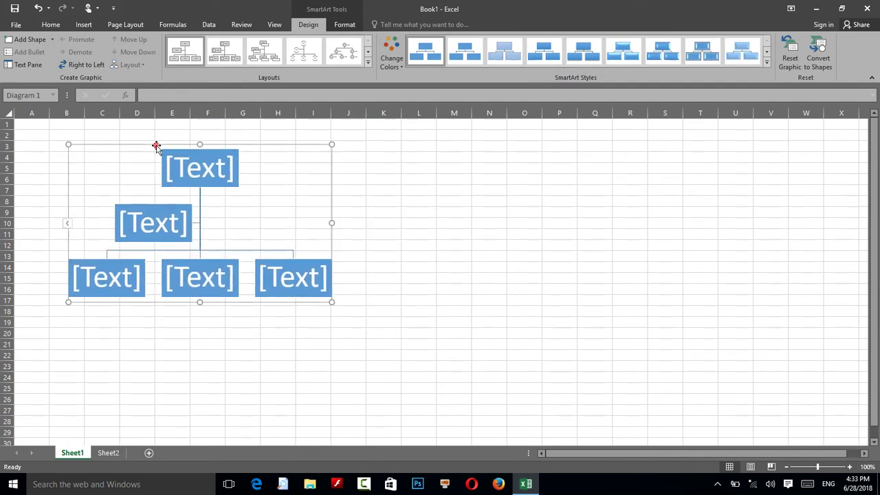
click(149, 229)
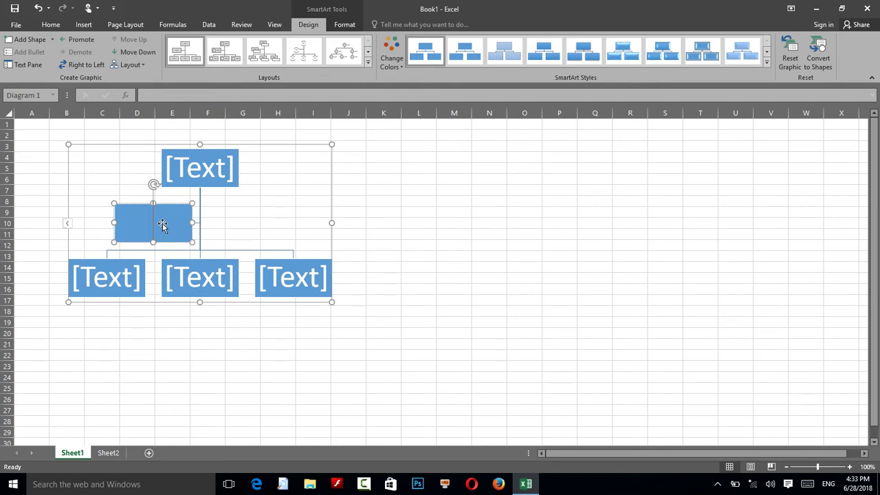
click(204, 157)
text(computer)
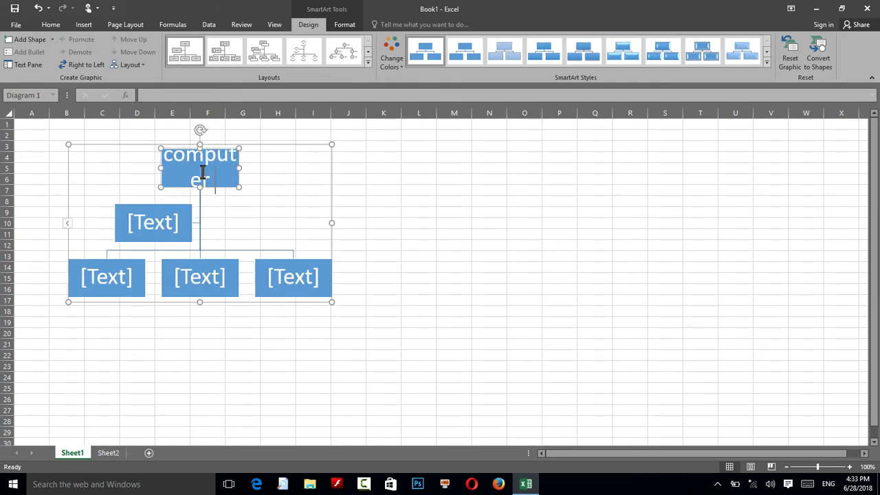
click(152, 221)
click(141, 207)
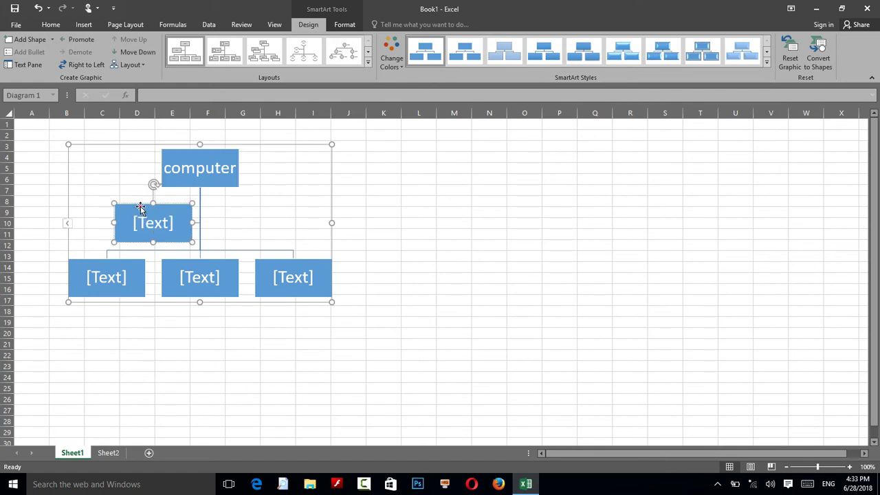
key(Delete)
Label the three bottom boxes OS, WORD and EXCEL.
click(96, 262)
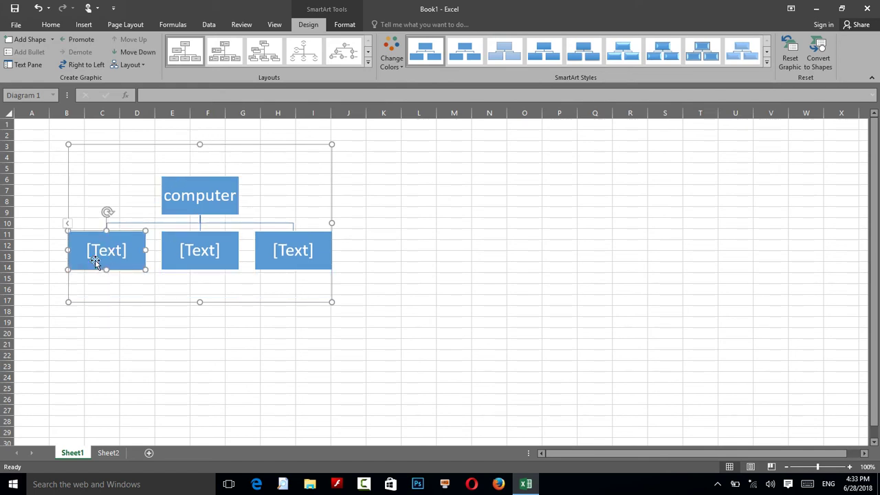
click(101, 255)
text(OS)
click(179, 253)
text(WORD)
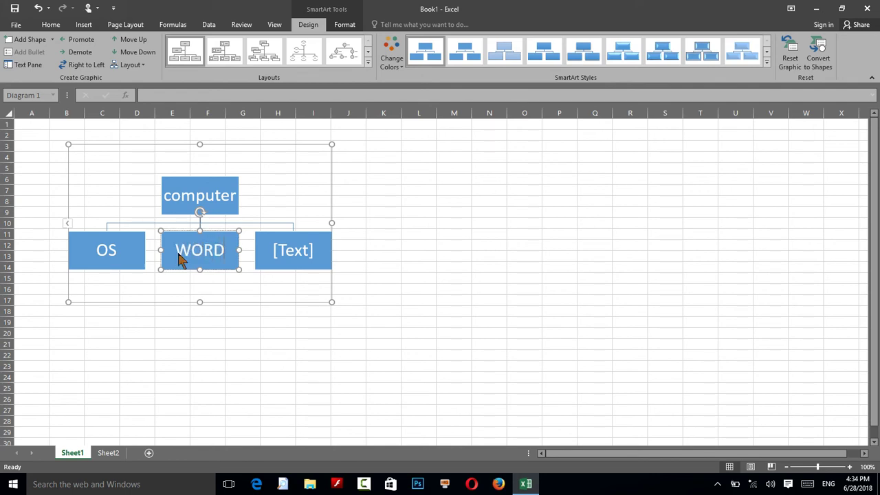
click(292, 252)
text(EXCEL)
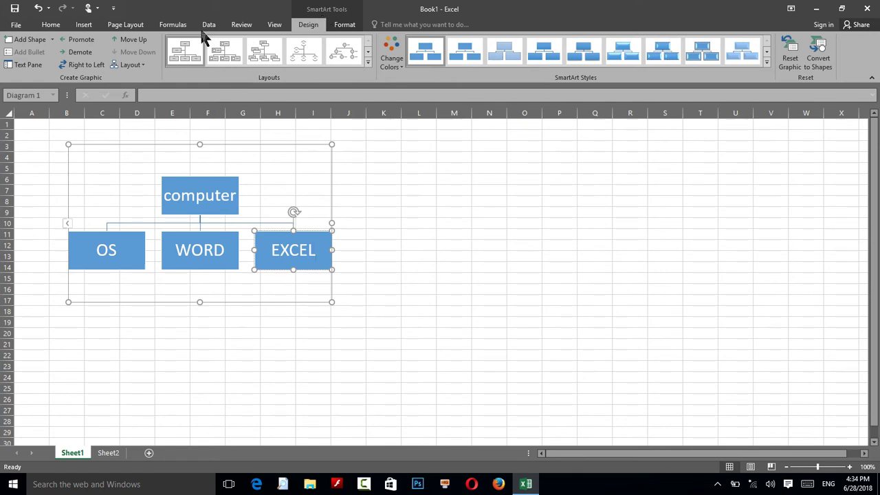
click(83, 25)
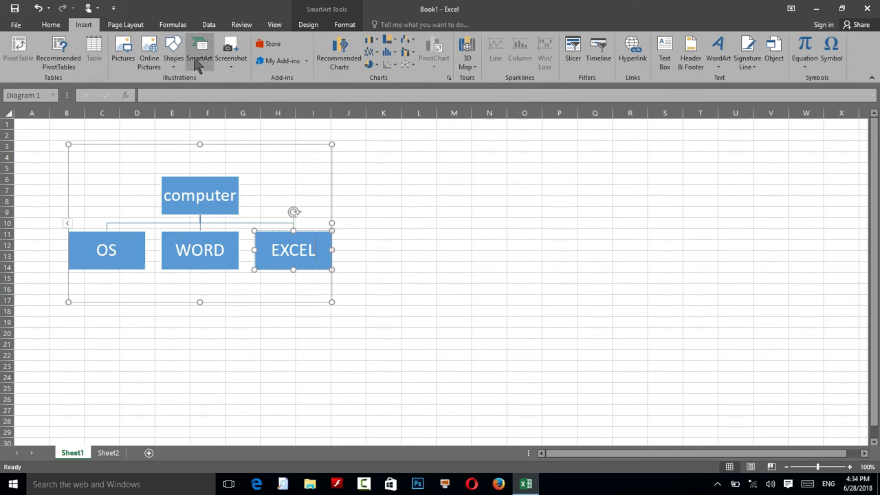
click(206, 180)
click(308, 26)
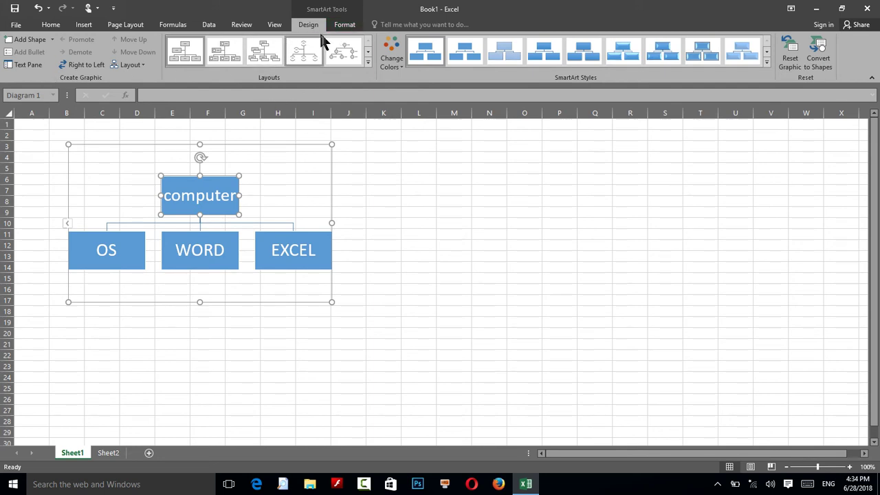
click(341, 25)
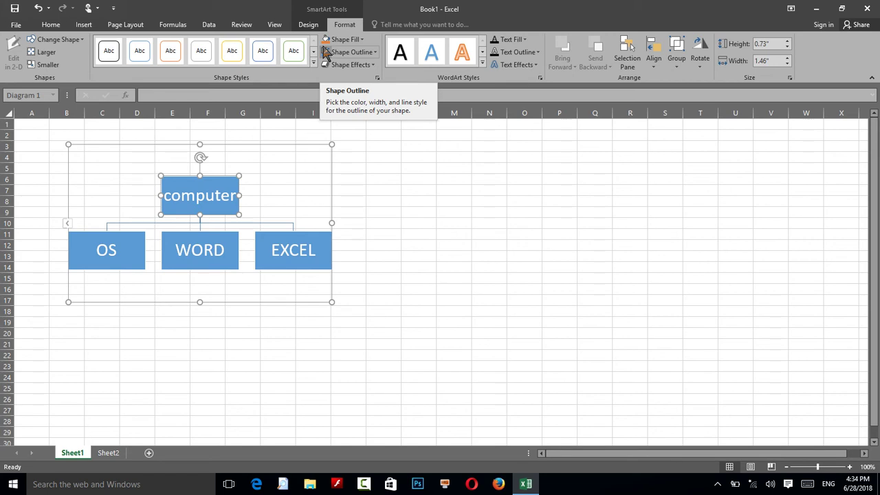
click(308, 24)
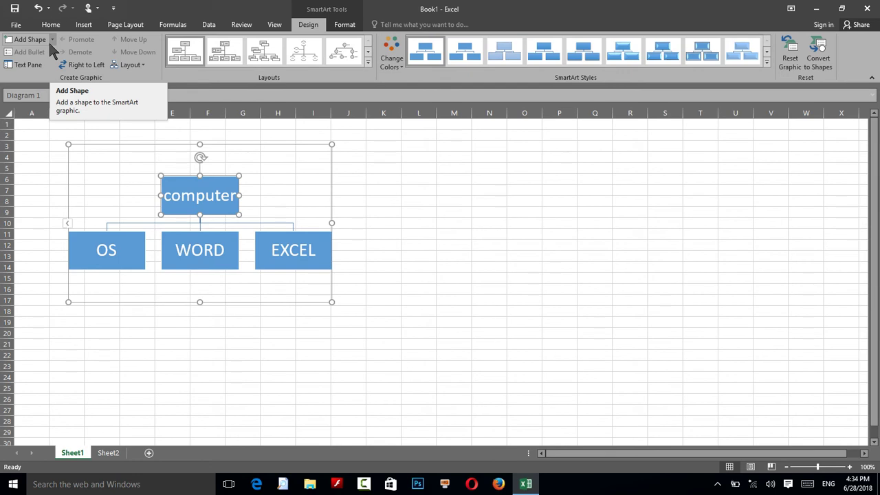
Undo a stray box under EXCEL, then add WIN7, WIN8 and WIN 10 boxes under OS.
click(275, 244)
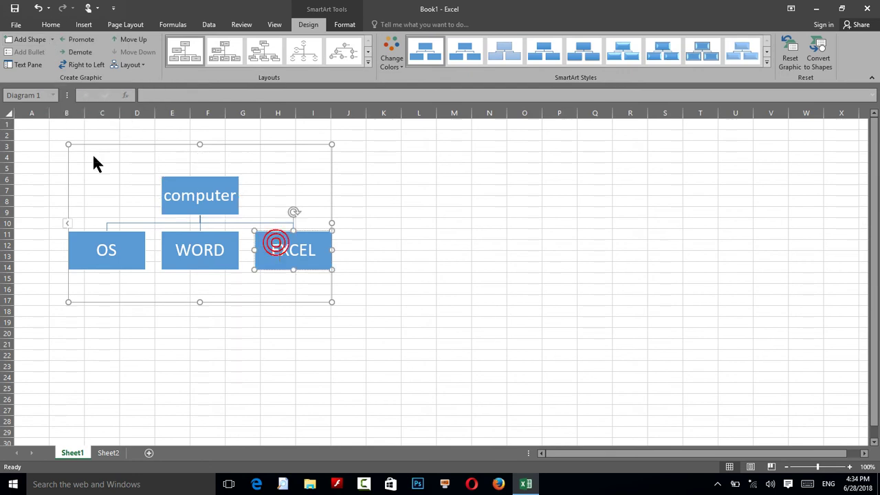
click(40, 42)
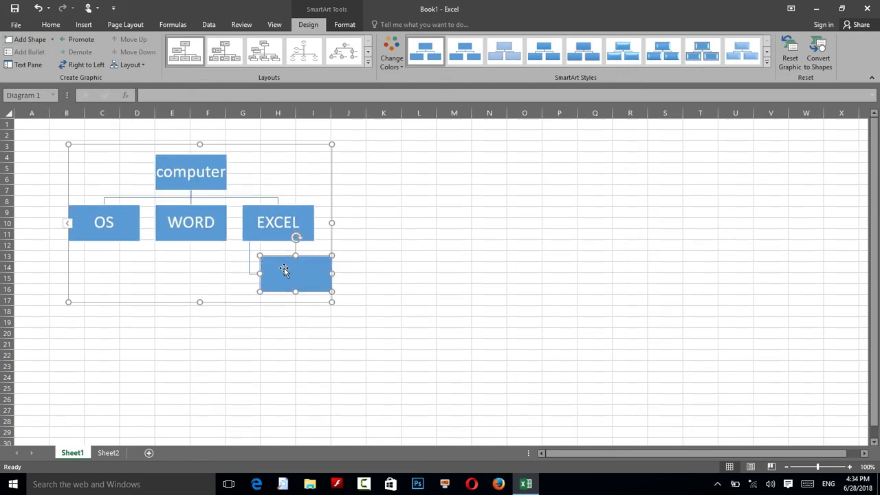
key(ctrl+z)
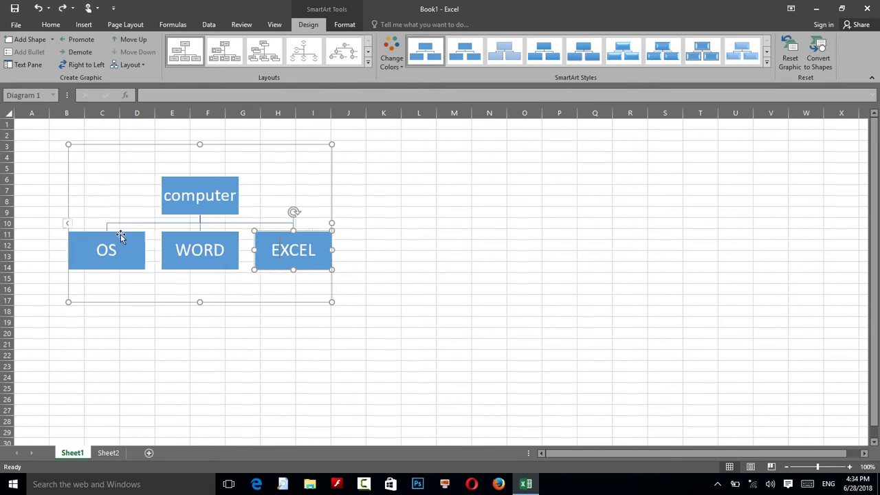
click(112, 238)
click(38, 44)
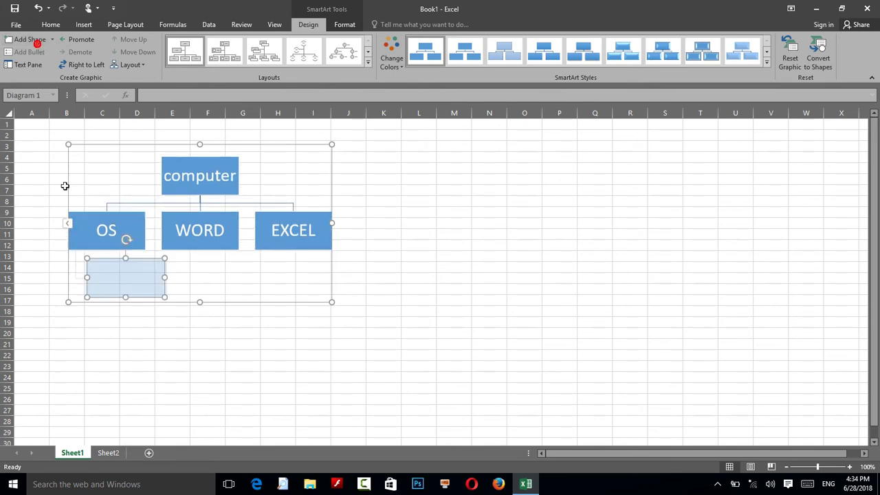
text(WIN7)
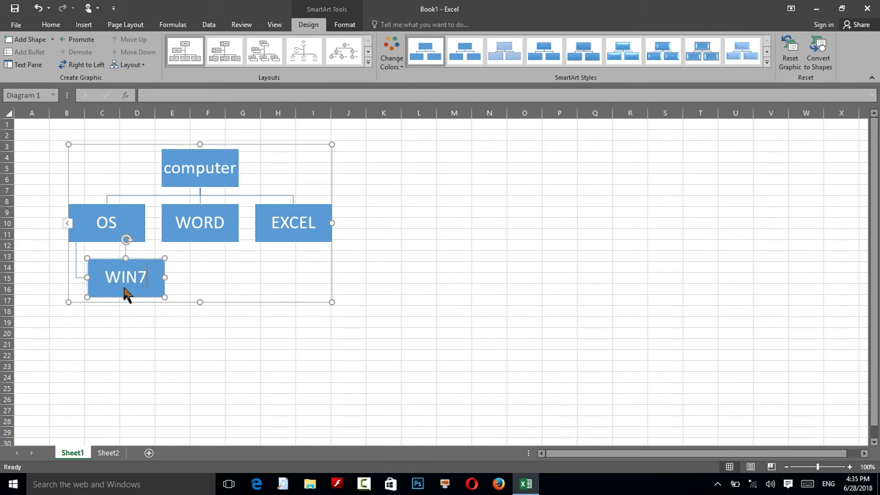
click(35, 42)
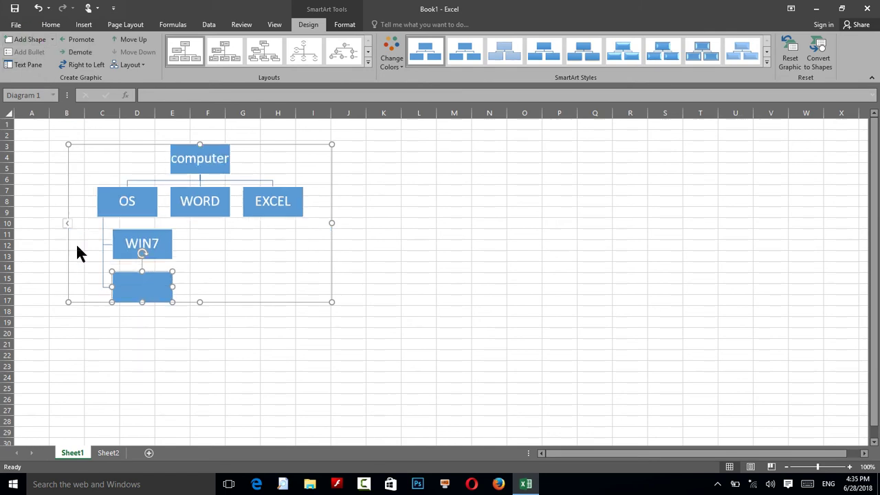
text(WIN8)
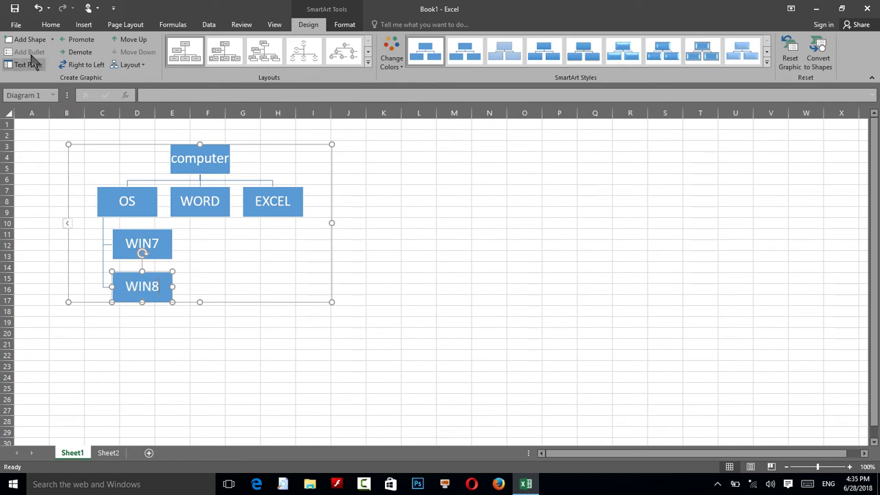
click(27, 39)
text(WIN 10)
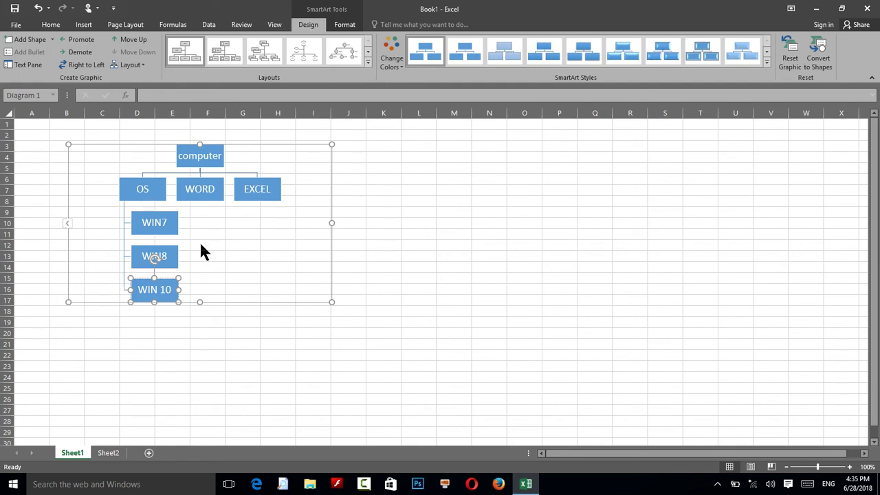
click(158, 191)
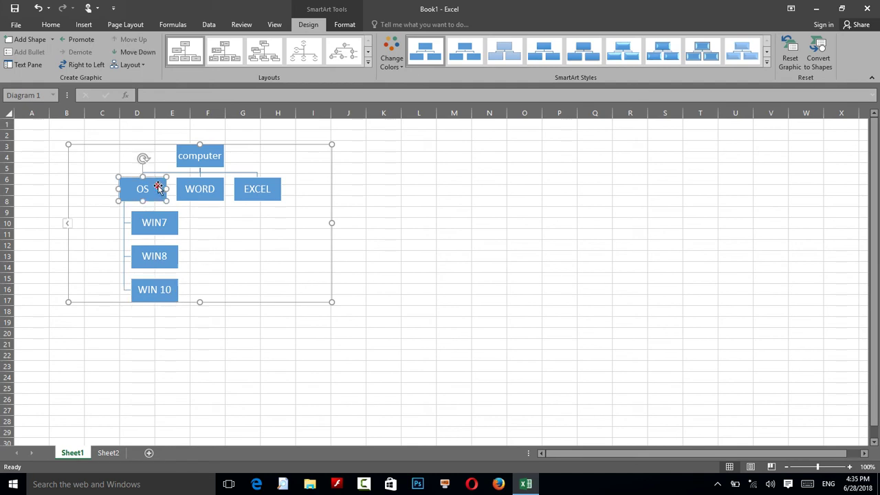
Add a same-level box after EXCEL and label it ACCESS.
click(51, 40)
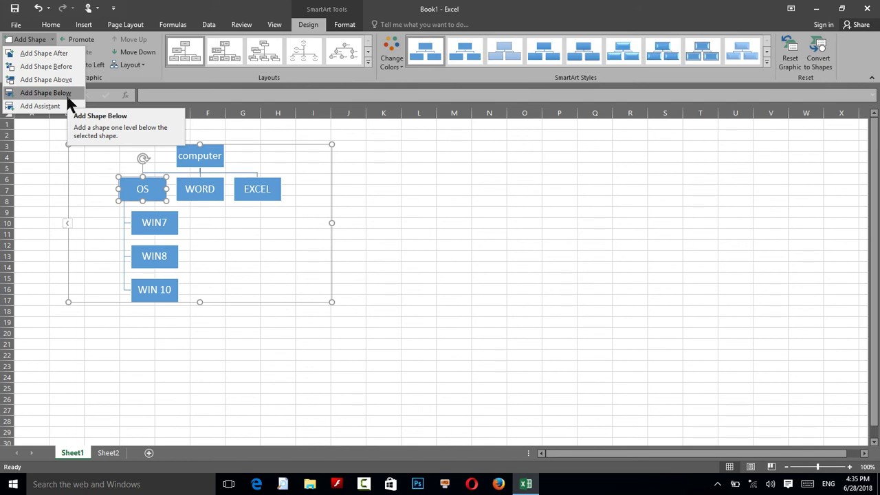
click(212, 194)
click(251, 189)
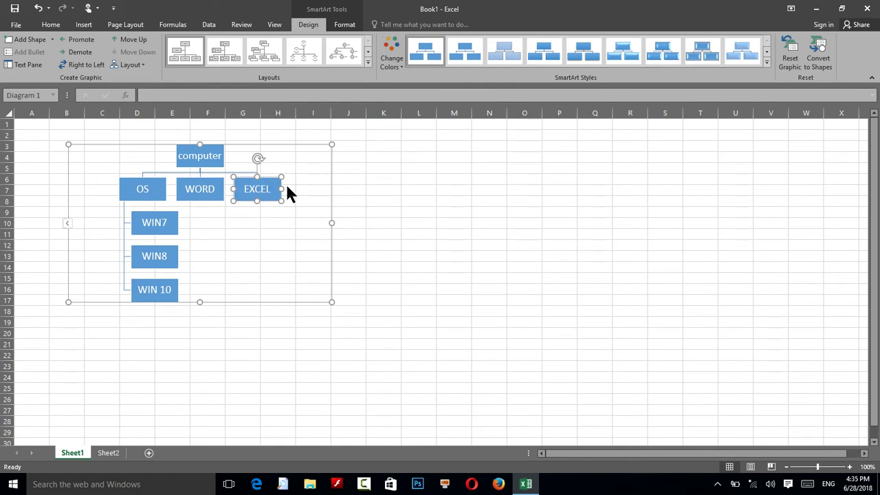
click(52, 41)
click(51, 58)
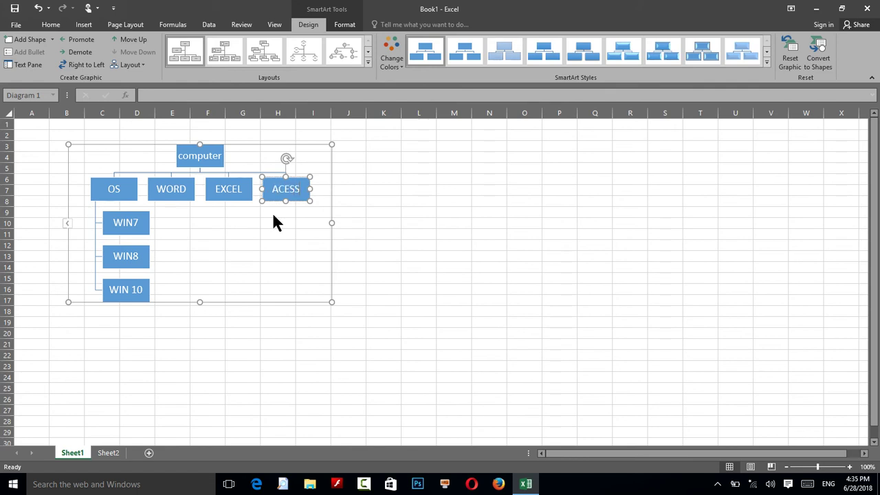
text(CESS)
Remove the extra box under ACCESS and show the Text Pane outline.
click(30, 39)
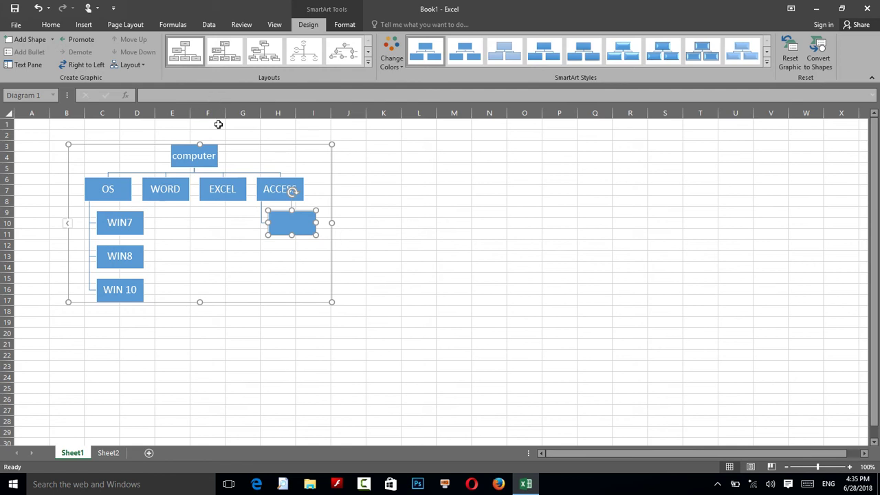
key(ctrl+z)
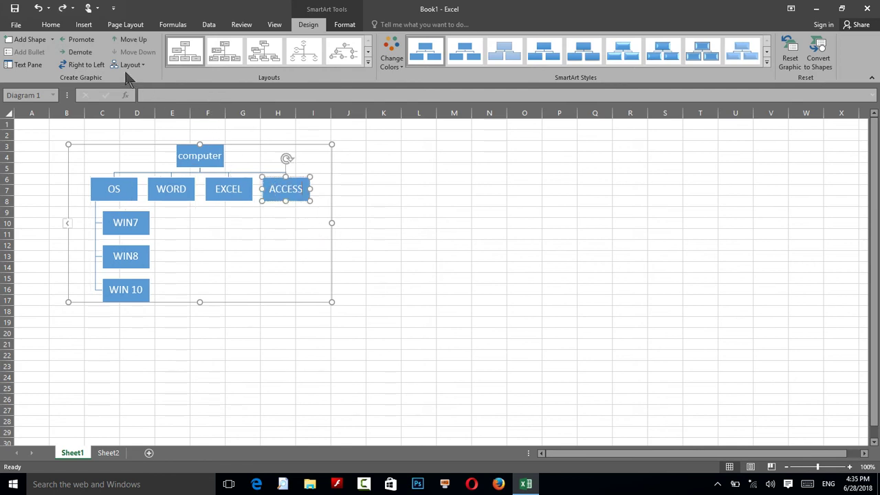
click(51, 39)
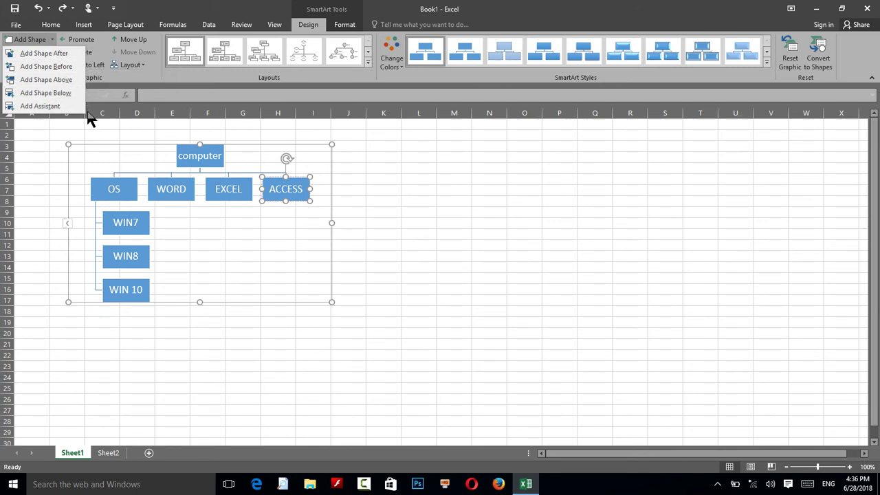
click(164, 183)
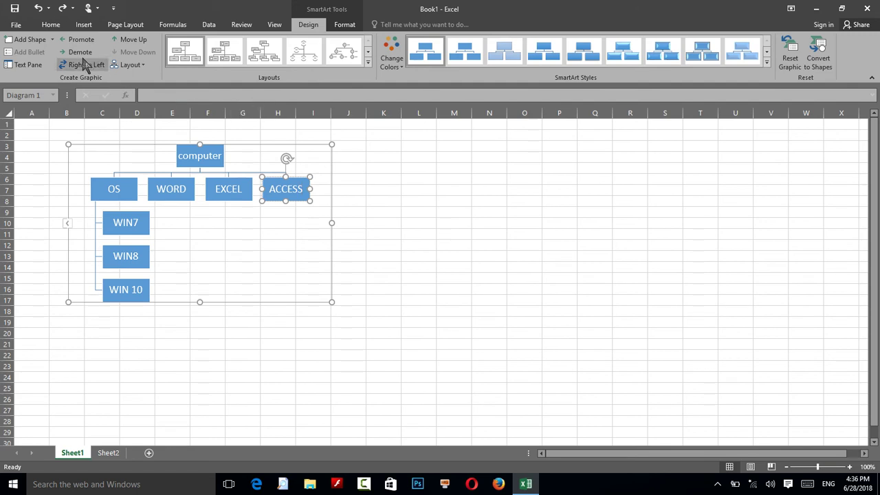
click(23, 64)
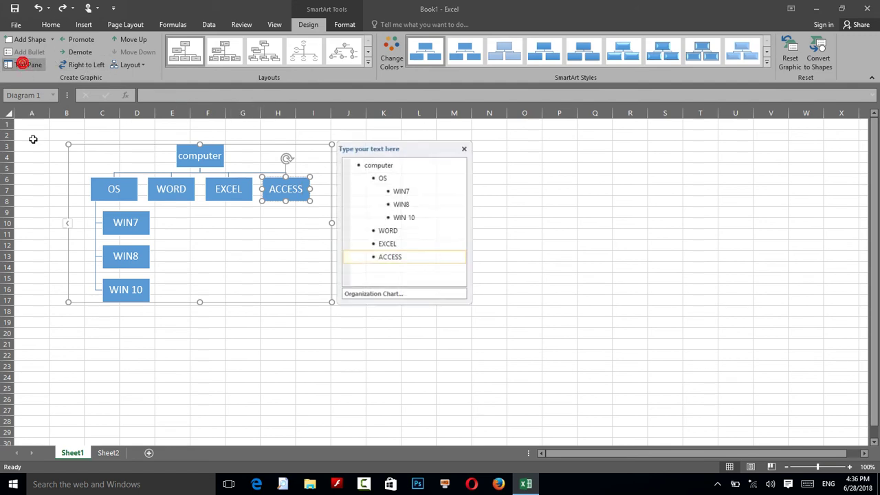
click(365, 178)
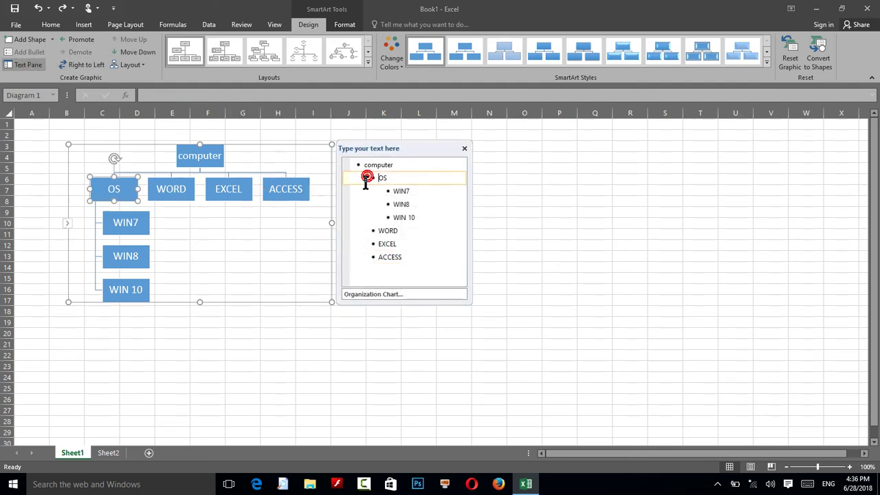
click(185, 191)
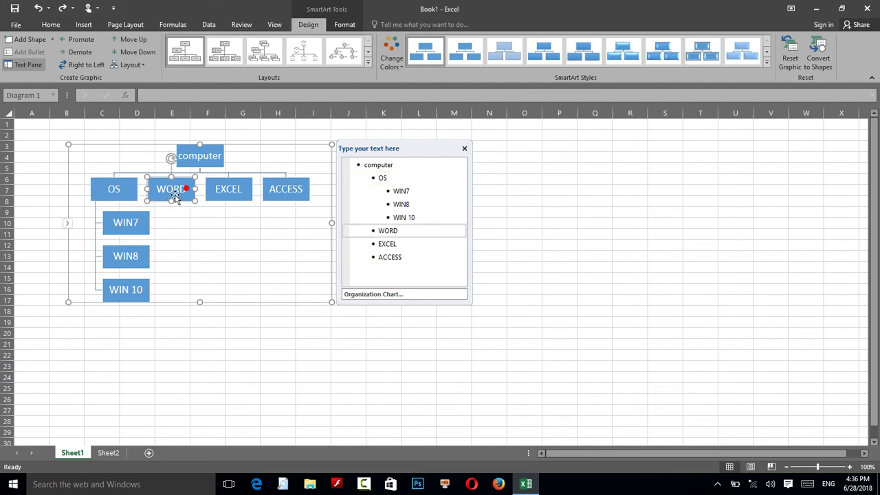
click(138, 217)
click(130, 256)
click(385, 215)
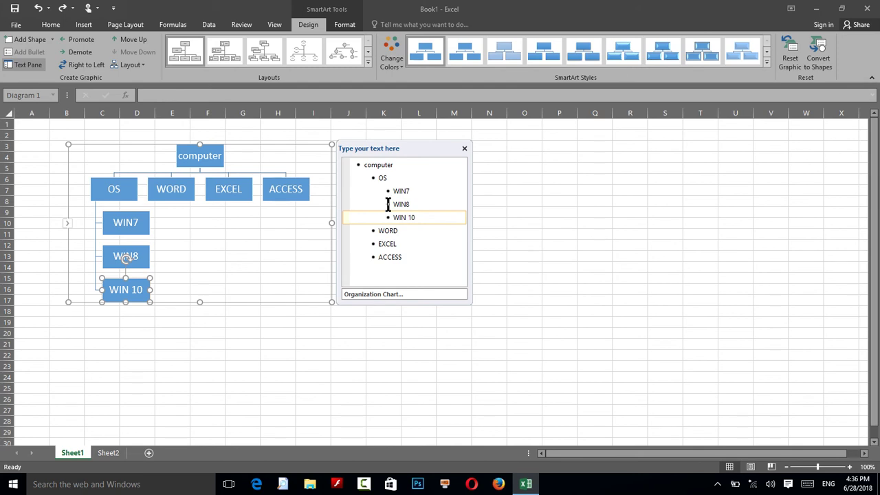
drag(403, 257, 350, 177)
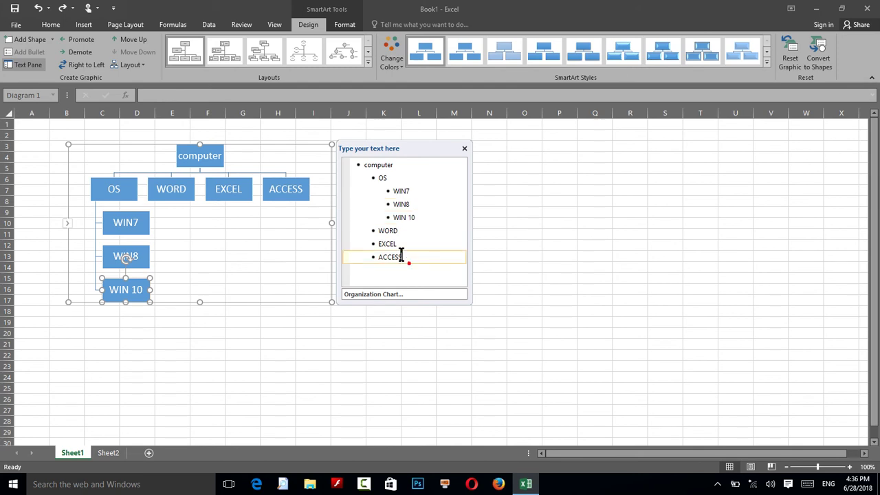
click(350, 178)
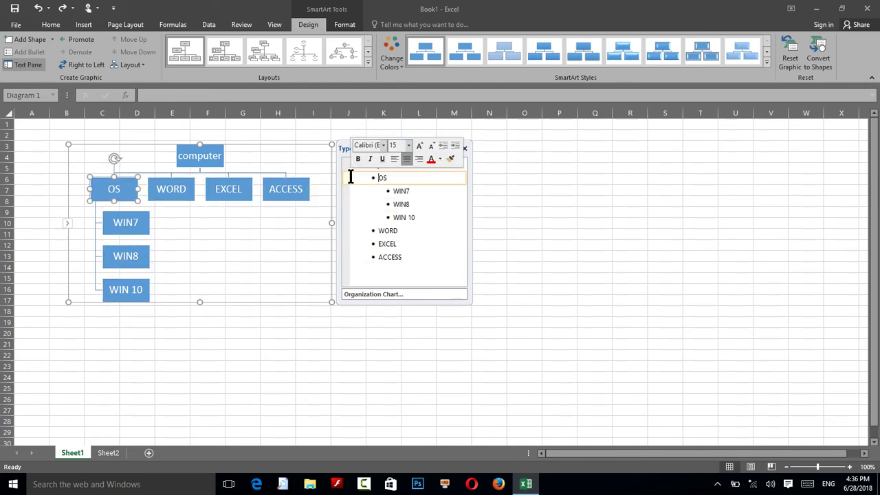
click(413, 217)
drag(413, 217, 390, 190)
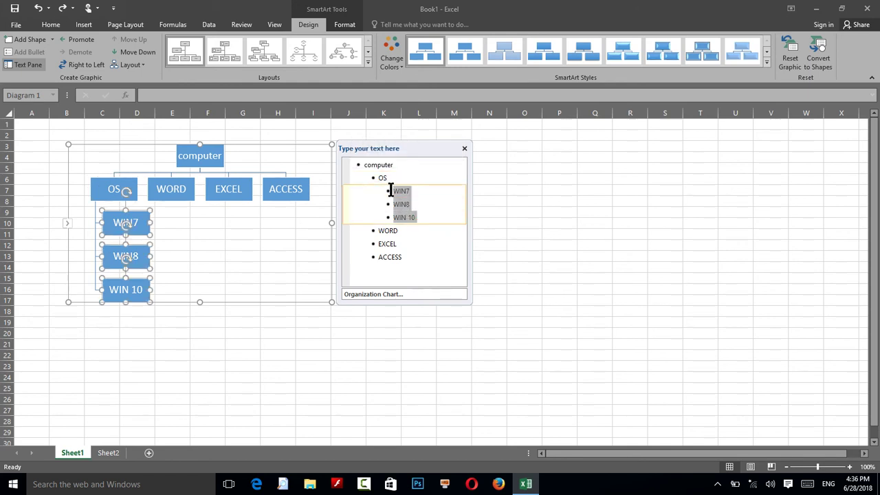
drag(401, 231, 400, 246)
click(402, 257)
click(401, 256)
click(233, 193)
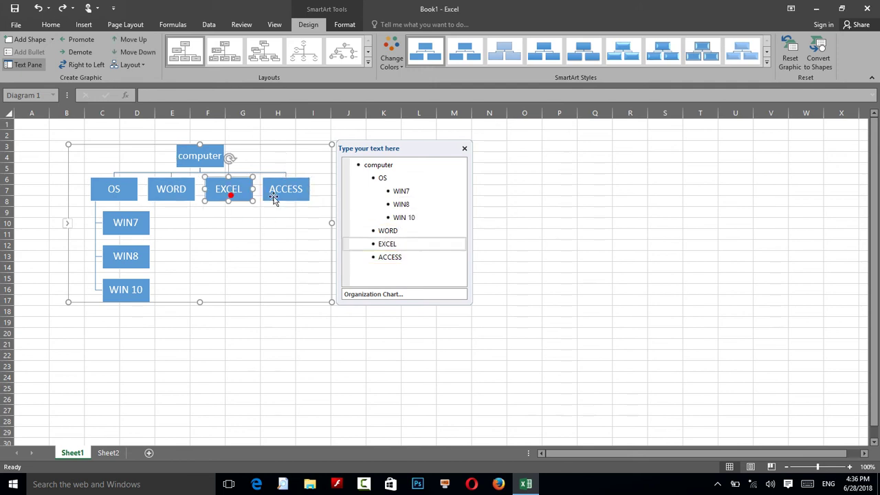
click(275, 199)
click(169, 193)
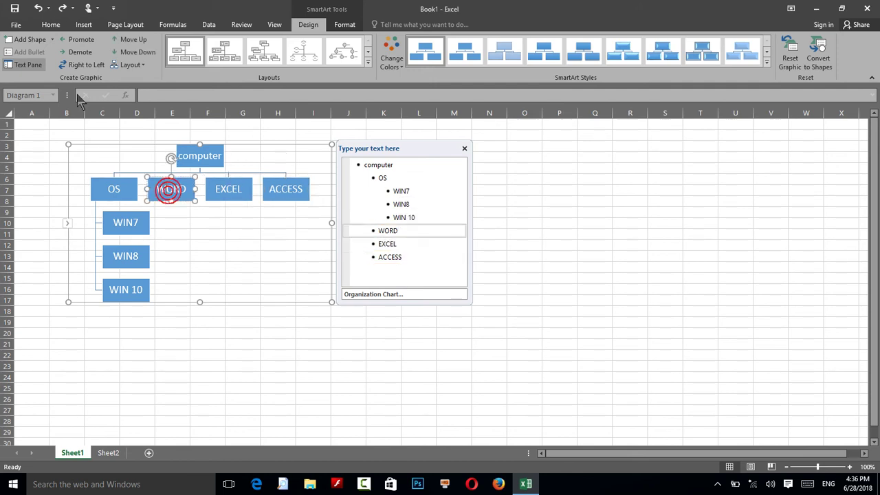
Add boxes labelled MENU and PROJECT beneath WORD via the text outline, then close it.
click(28, 39)
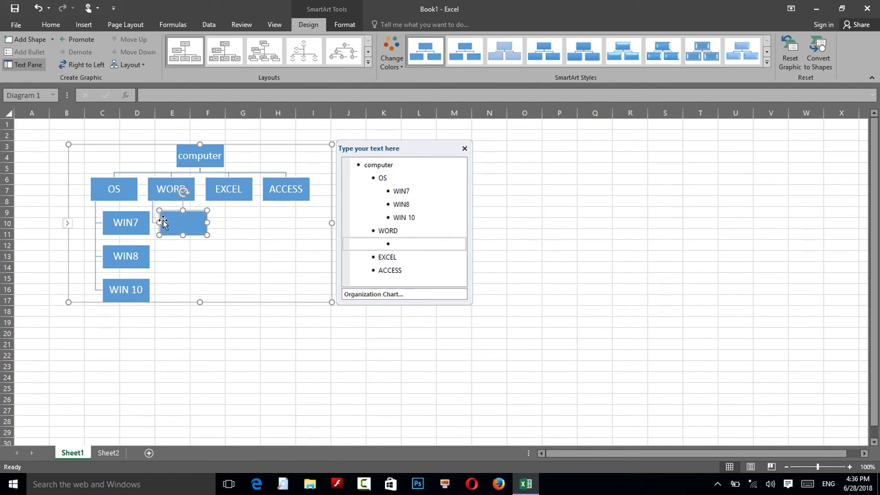
click(398, 245)
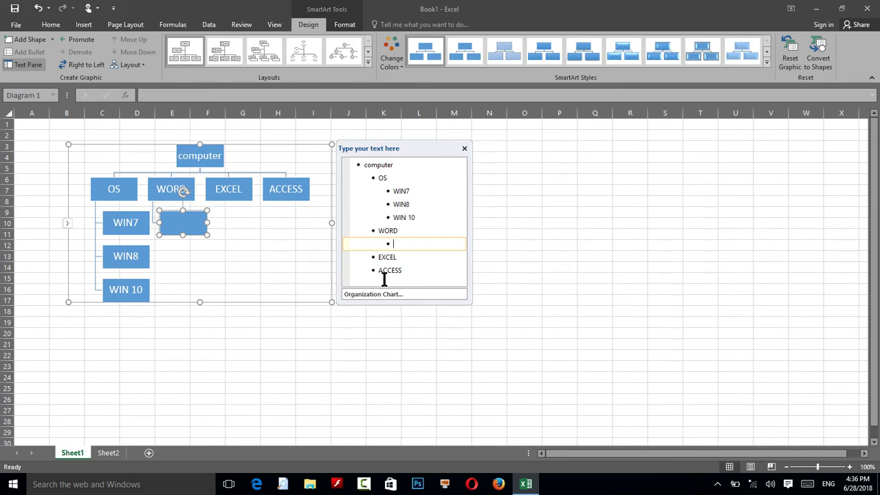
text(MENU)
click(31, 39)
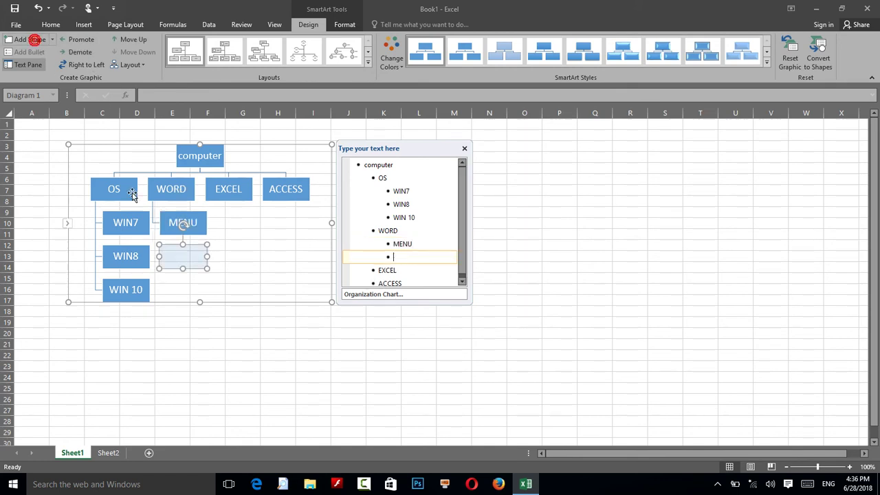
text(PROJECT)
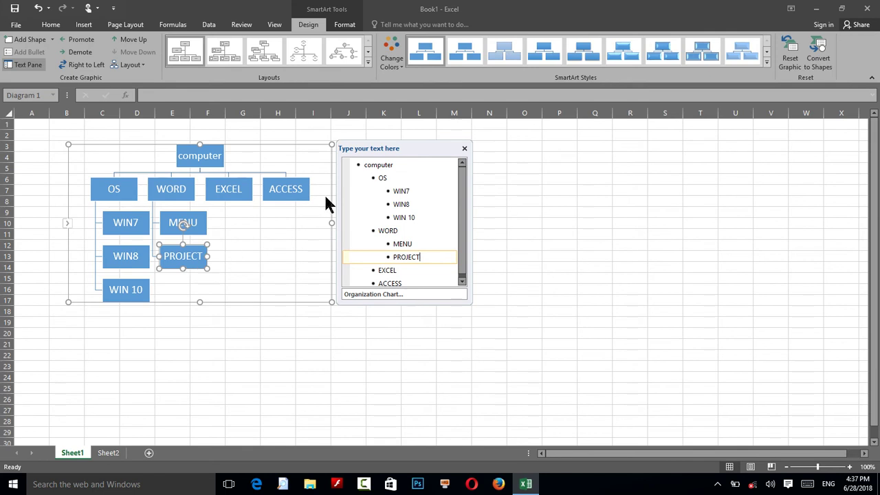
click(463, 149)
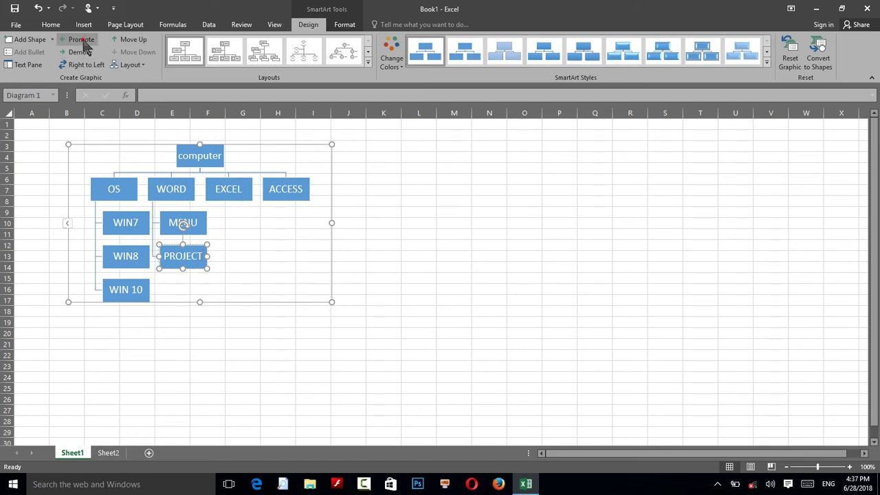
Try promoting and demoting PROJECT and flipping the layout right-to-left, restoring both.
click(81, 40)
click(80, 53)
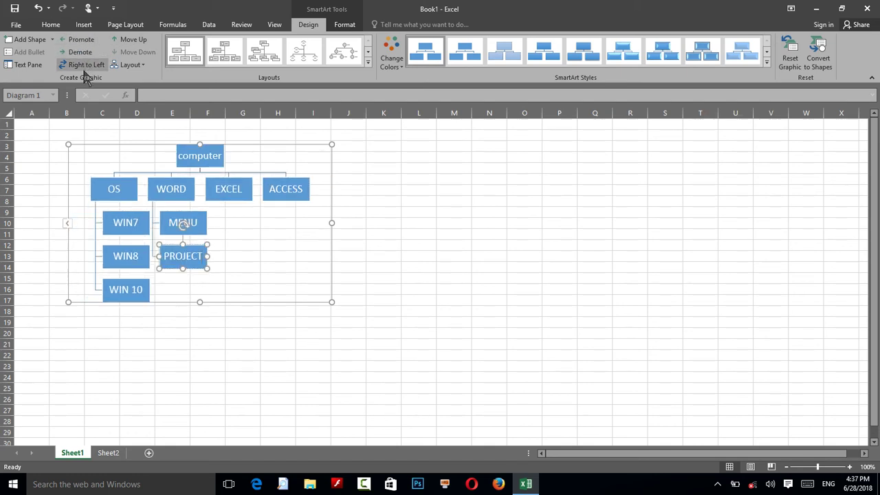
click(86, 69)
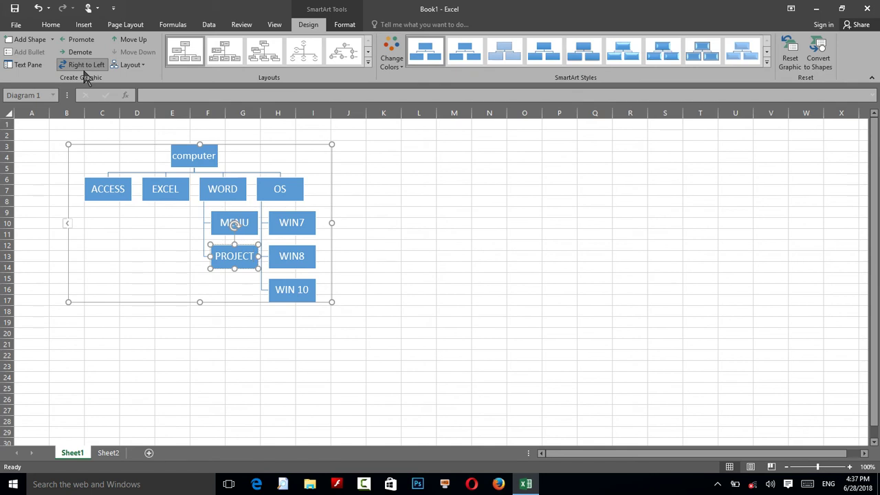
click(84, 69)
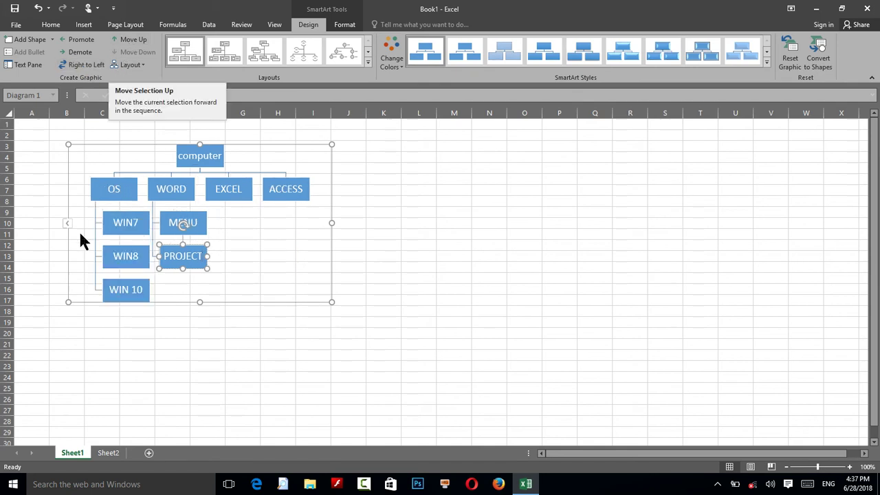
Move WIN 10 up and then back down so it sits below WIN8.
click(115, 285)
click(131, 40)
click(131, 40)
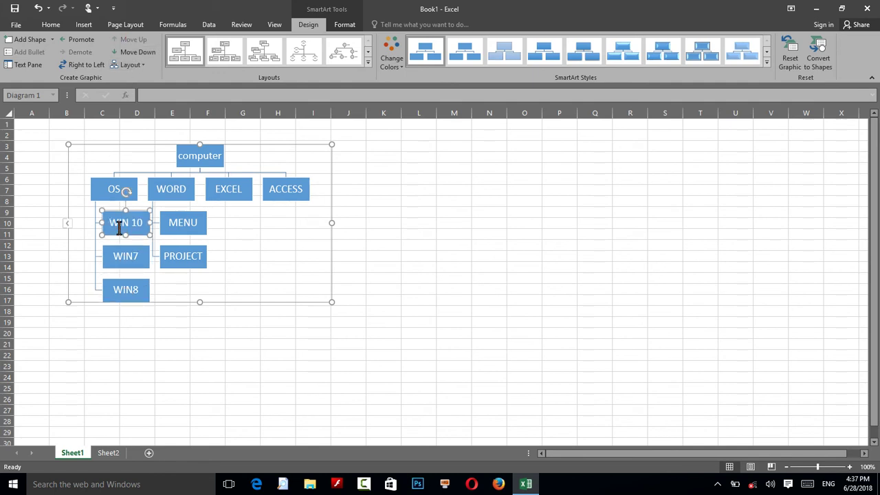
click(135, 52)
click(135, 52)
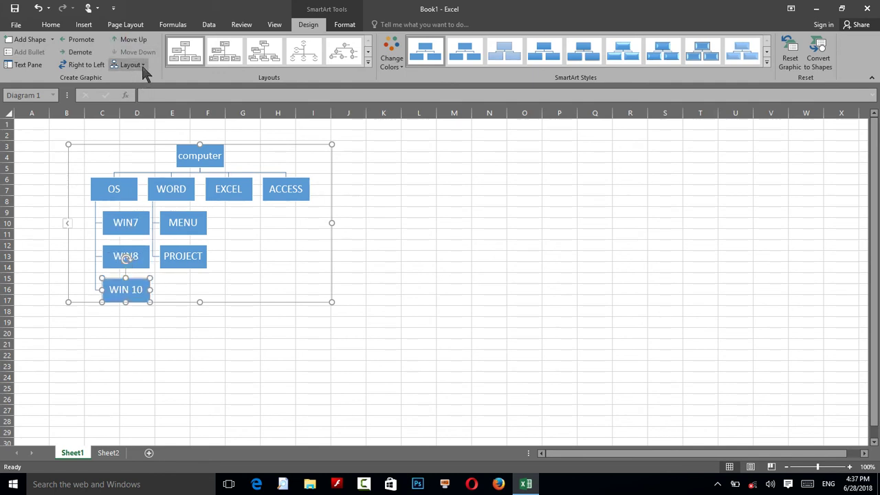
click(136, 65)
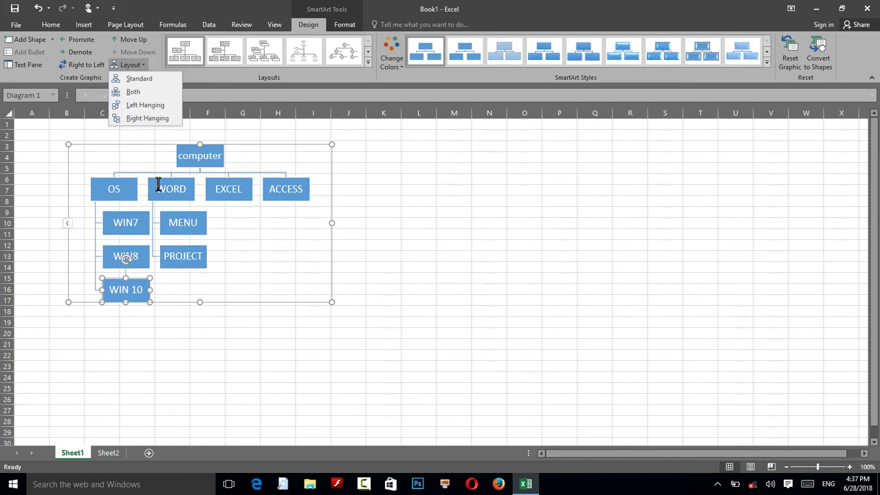
click(182, 157)
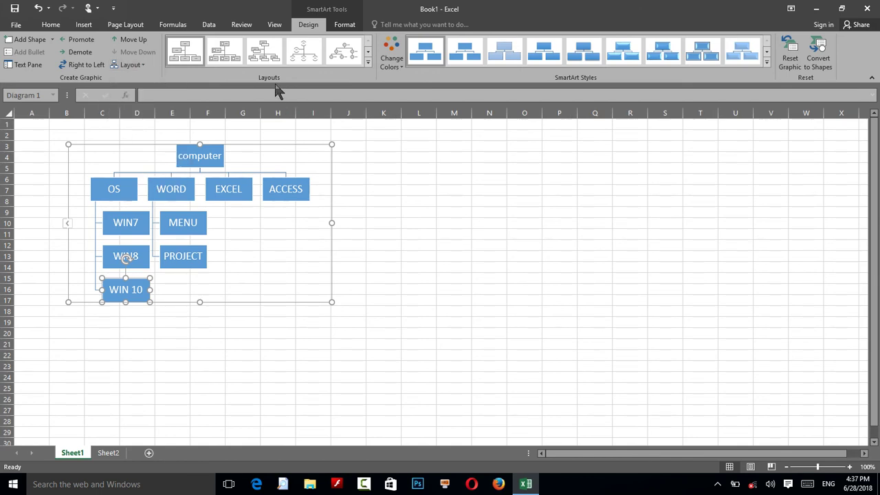
Try horizontal and left-to-right hierarchy layouts, then apply Picture Organization Chart.
click(369, 63)
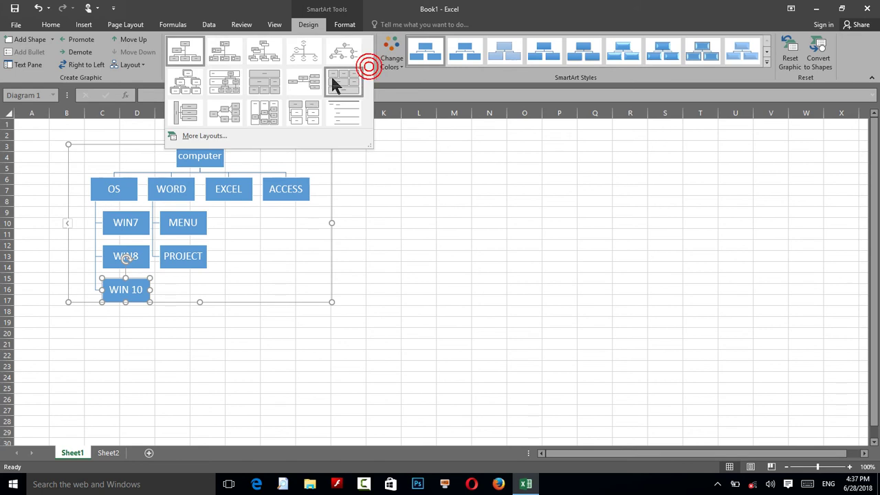
click(309, 80)
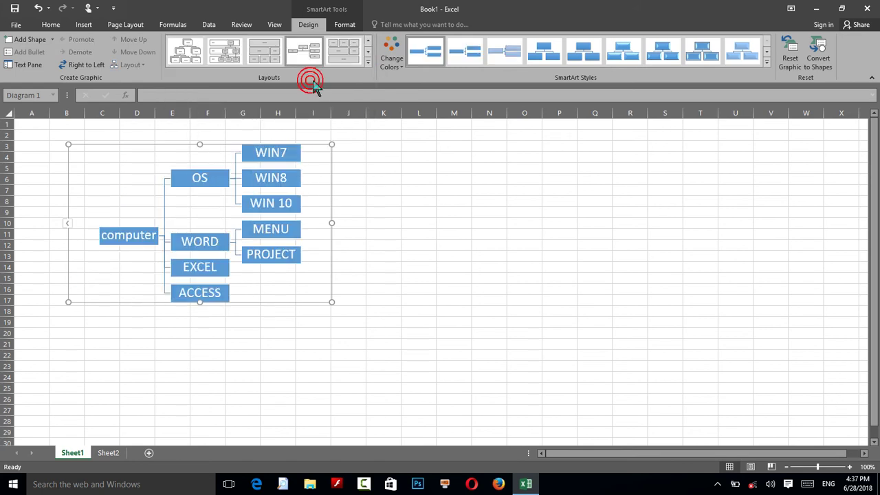
click(368, 63)
click(232, 84)
click(368, 62)
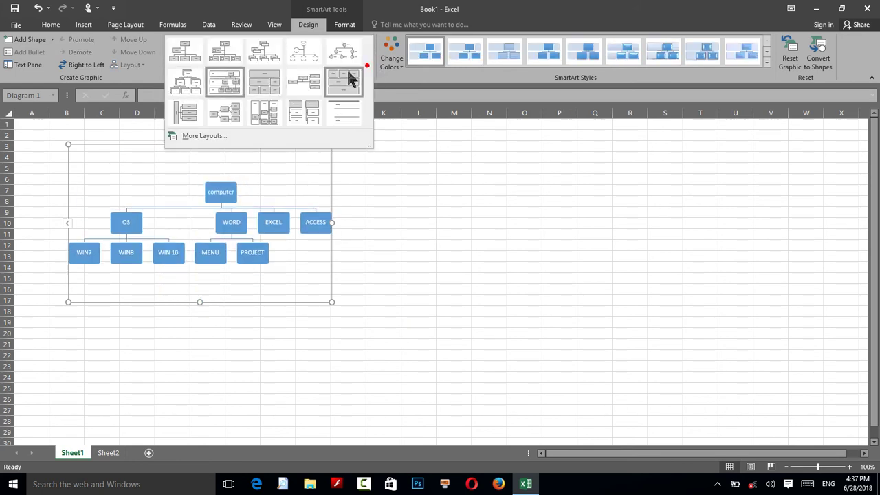
click(199, 110)
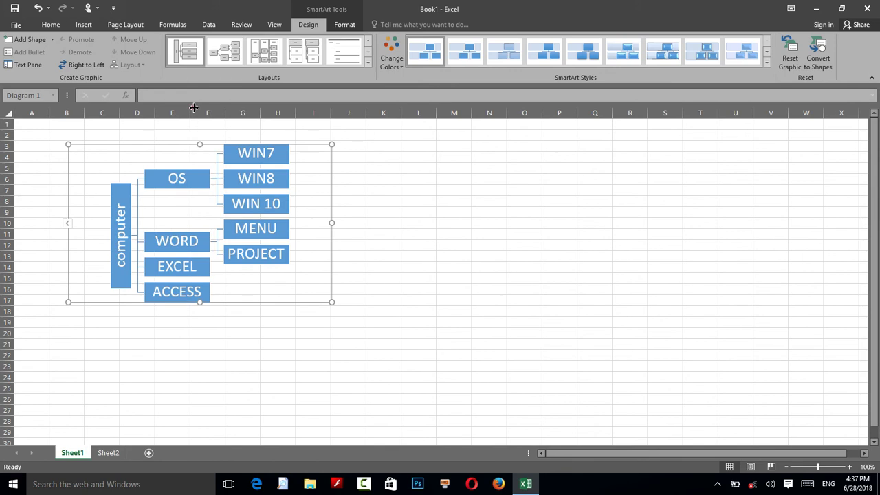
click(368, 62)
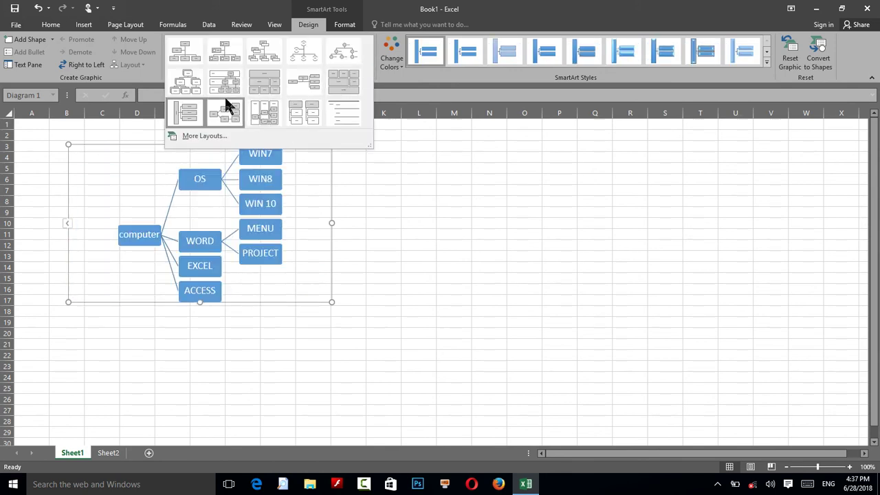
click(220, 63)
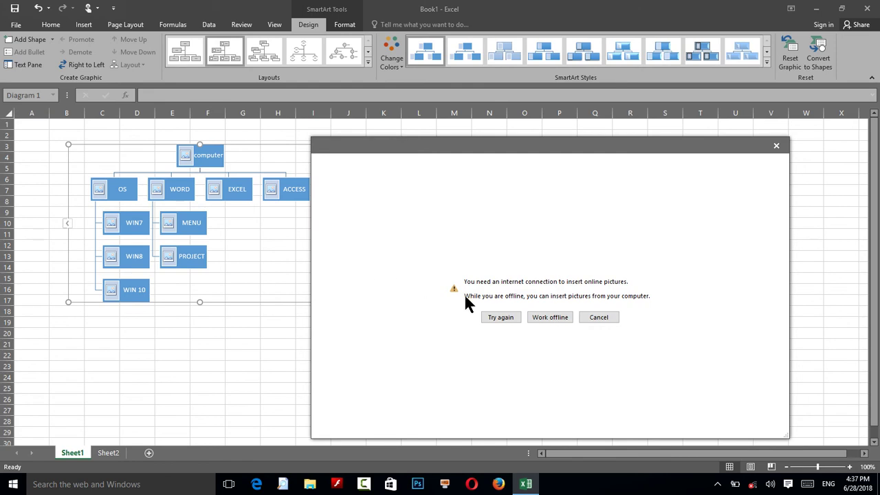
Work offline and insert a photo from Data (F:) > All Tutorial > 1395-Tutorial > baby.
click(537, 318)
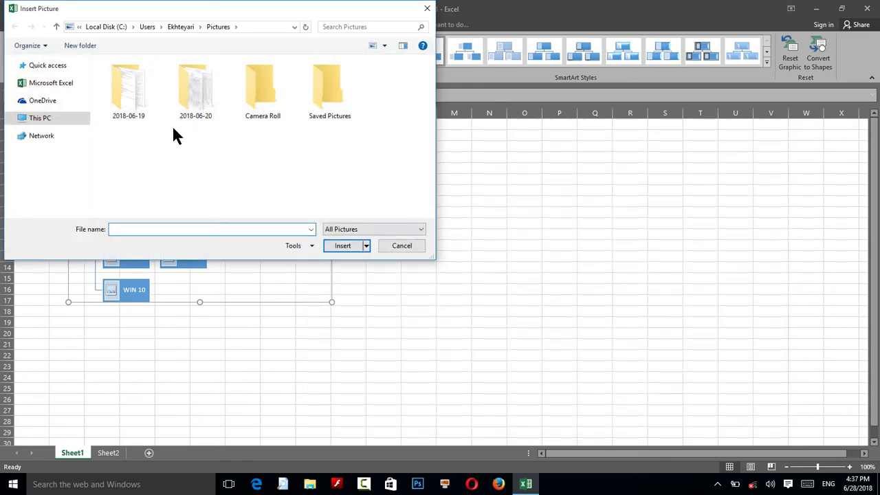
click(30, 119)
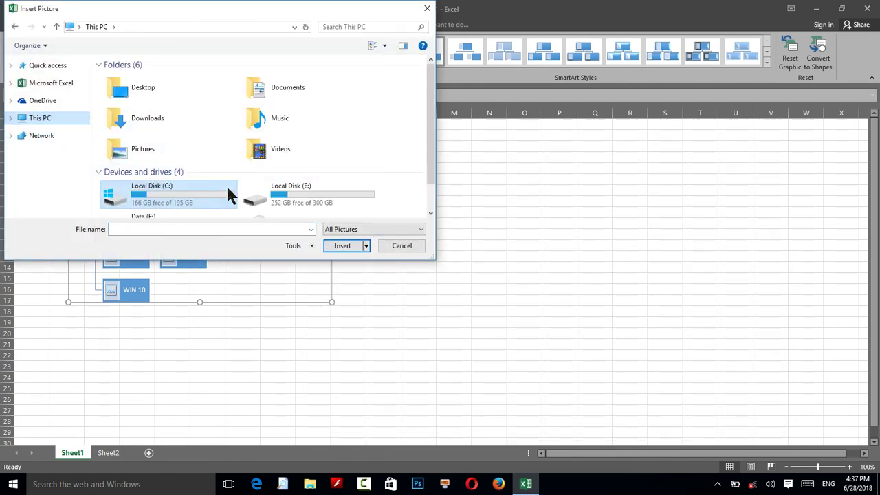
scroll(261, 190, down, 1)
double_click(151, 205)
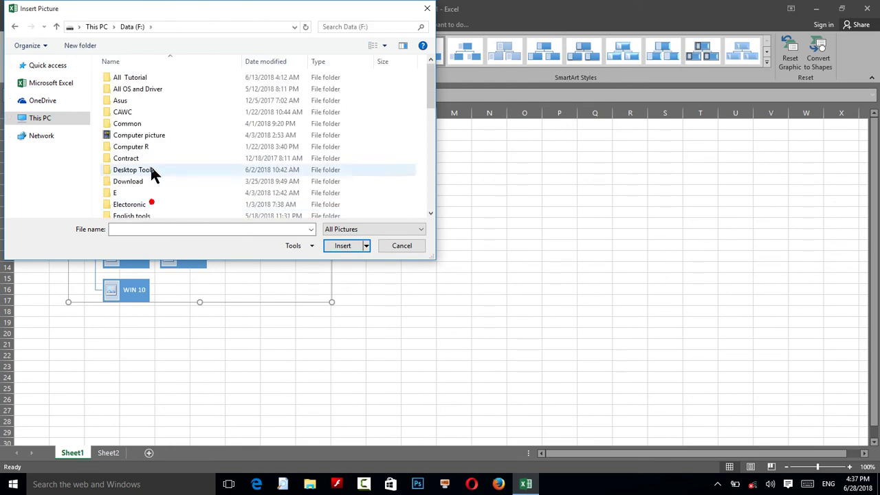
double_click(127, 79)
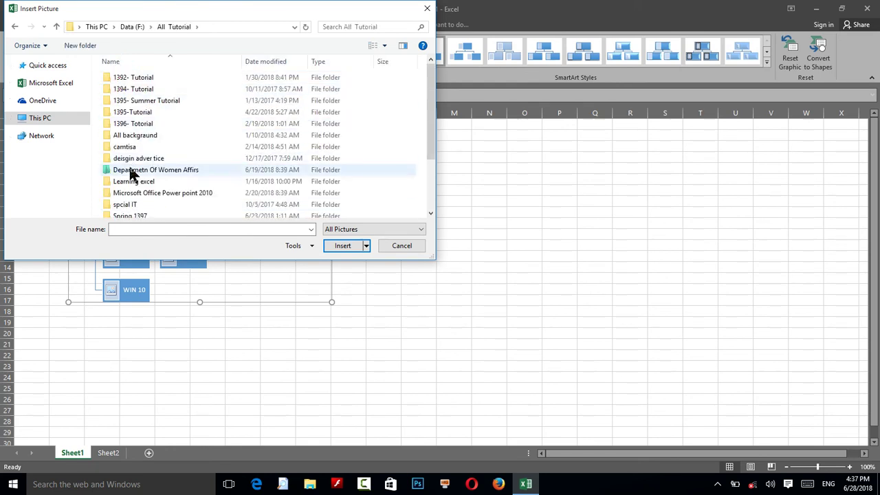
click(131, 102)
double_click(131, 112)
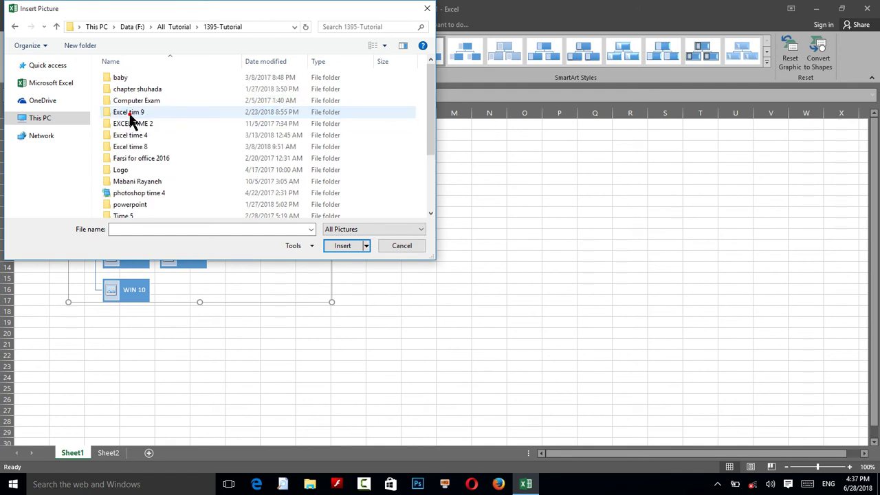
double_click(123, 78)
double_click(196, 170)
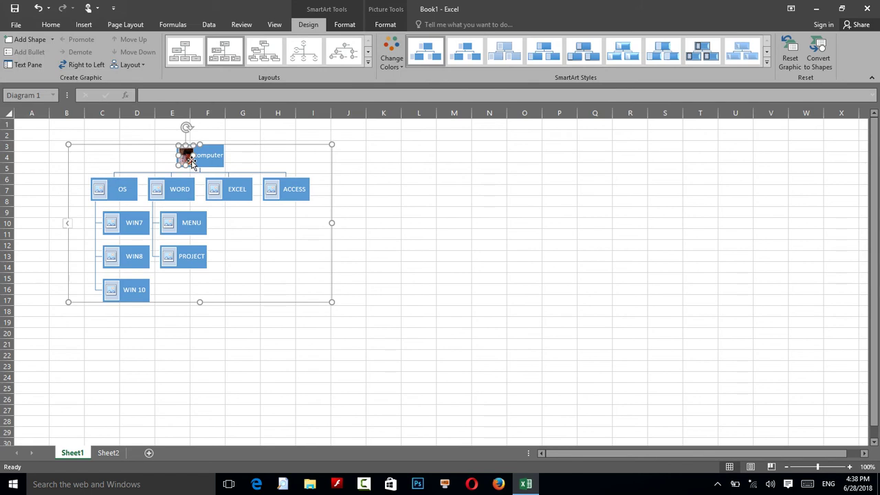
click(404, 209)
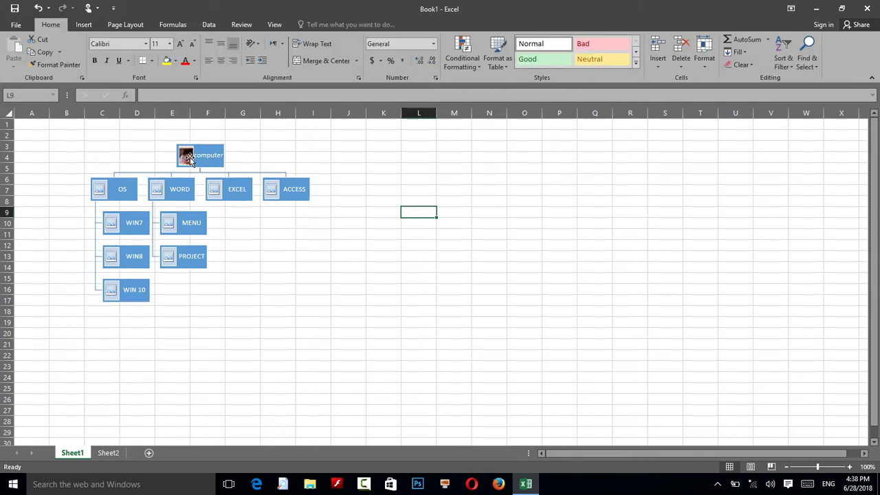
Switch the diagram back to the plain Organization Chart layout and enlarge it to about row 23.
click(187, 155)
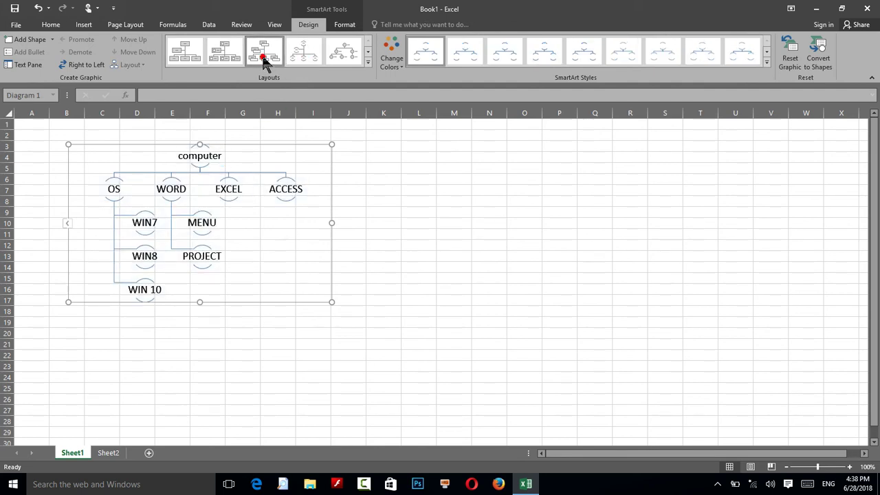
click(192, 58)
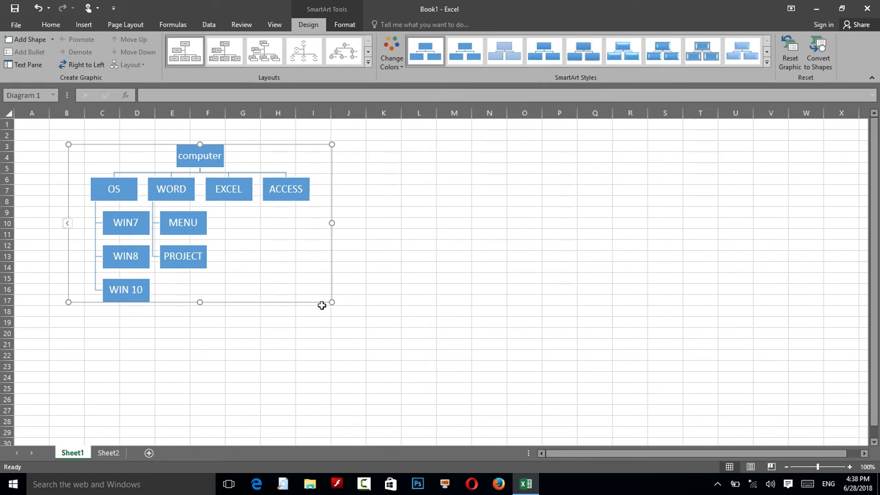
drag(332, 303, 446, 367)
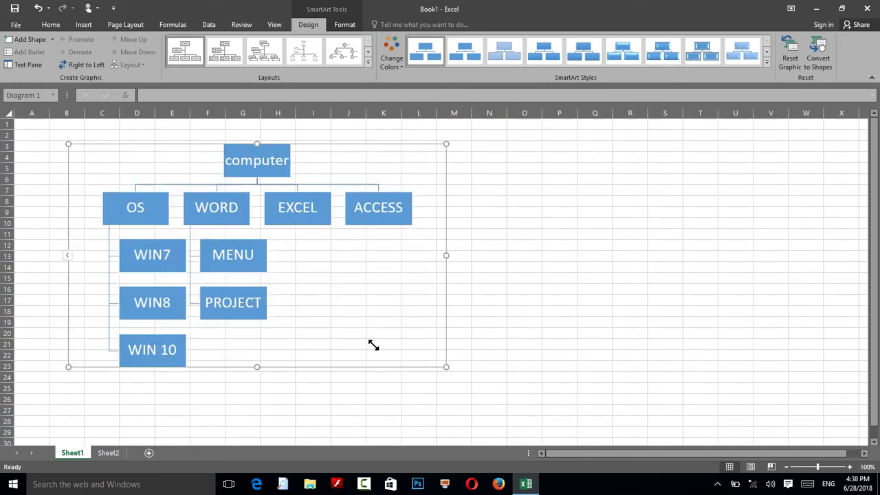
Preview the cycle layouts, then convert the org chart to Radial Cycle with computer at the center.
click(242, 169)
click(386, 63)
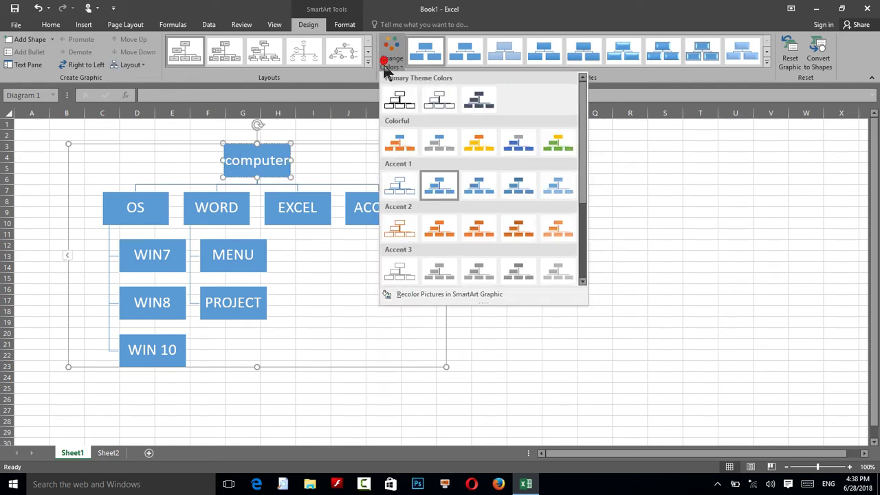
click(386, 66)
click(368, 62)
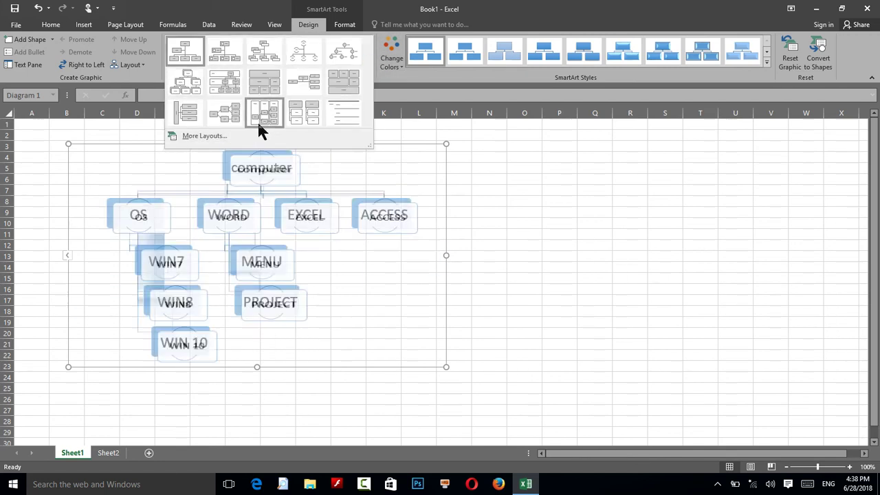
click(202, 135)
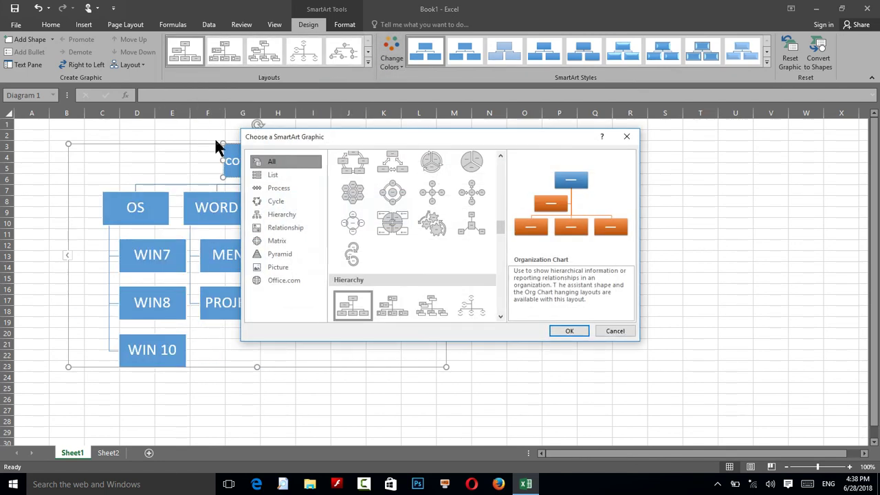
click(348, 196)
click(349, 221)
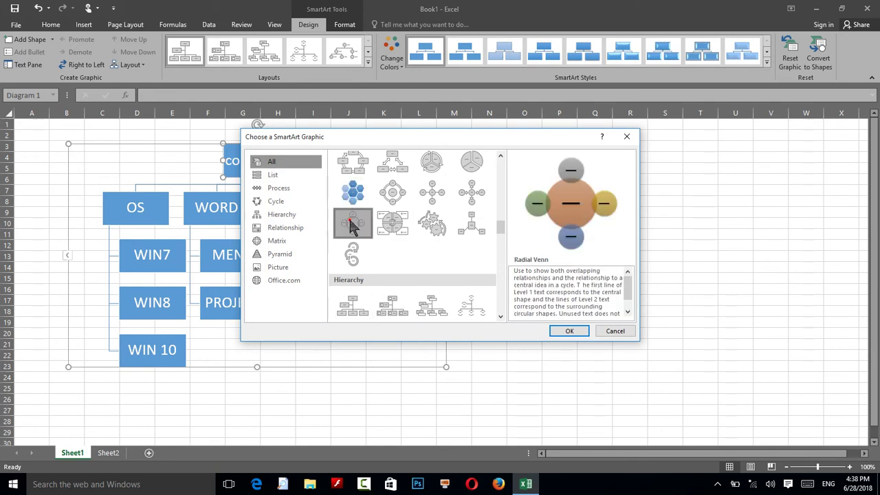
click(387, 227)
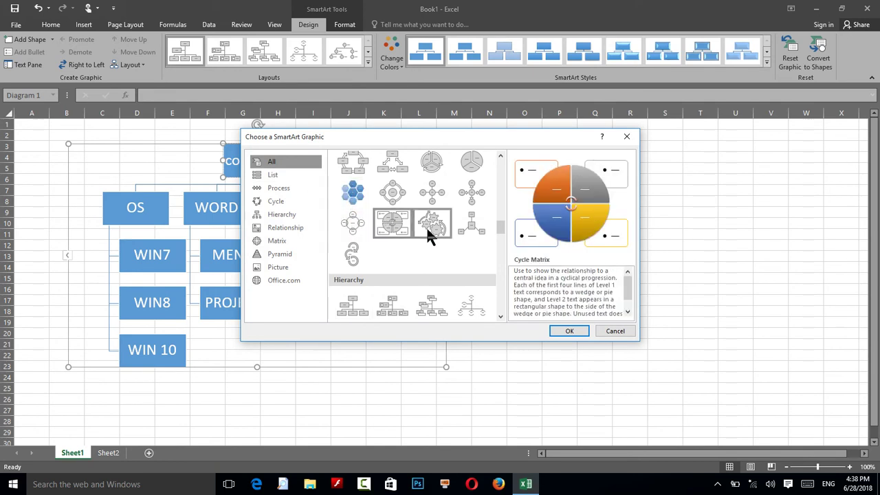
click(426, 230)
click(434, 192)
click(396, 195)
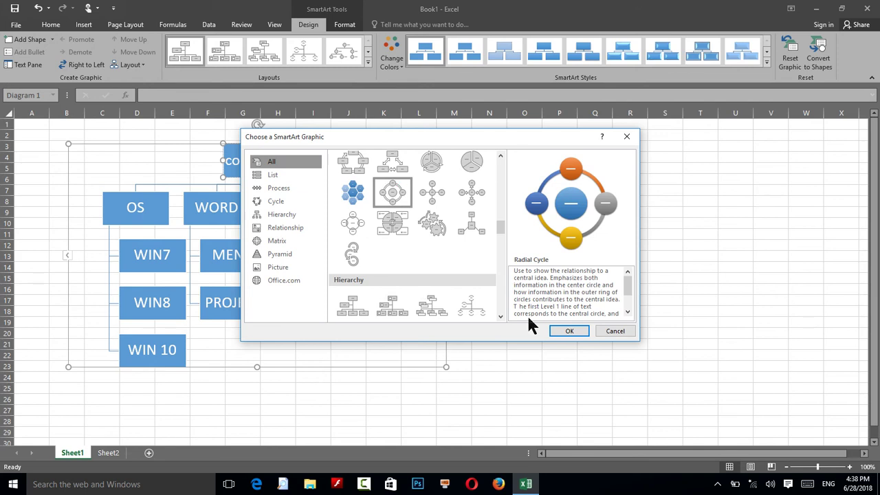
click(565, 332)
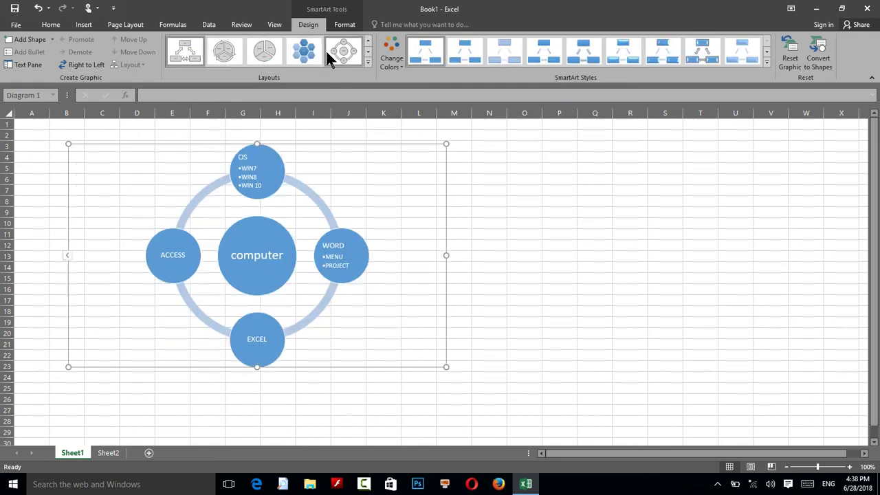
Apply Hexagon Radial, then change the diagram to the circular arrow layout around computer.
click(300, 59)
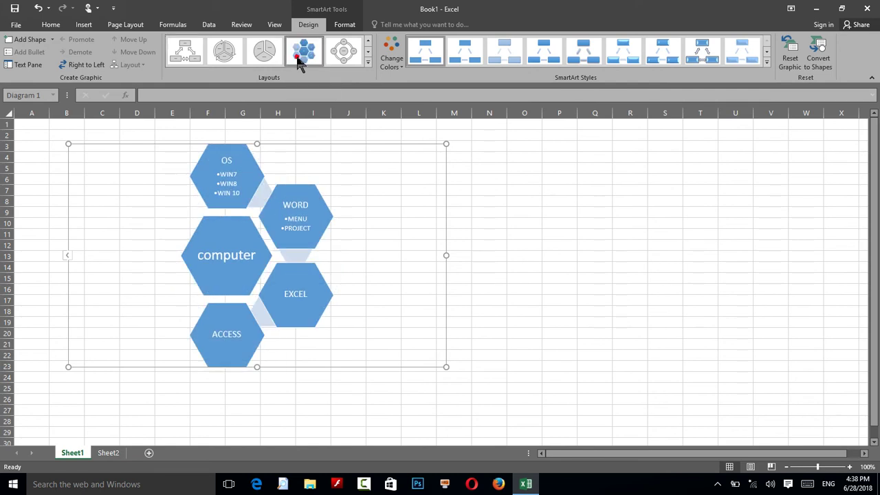
click(368, 63)
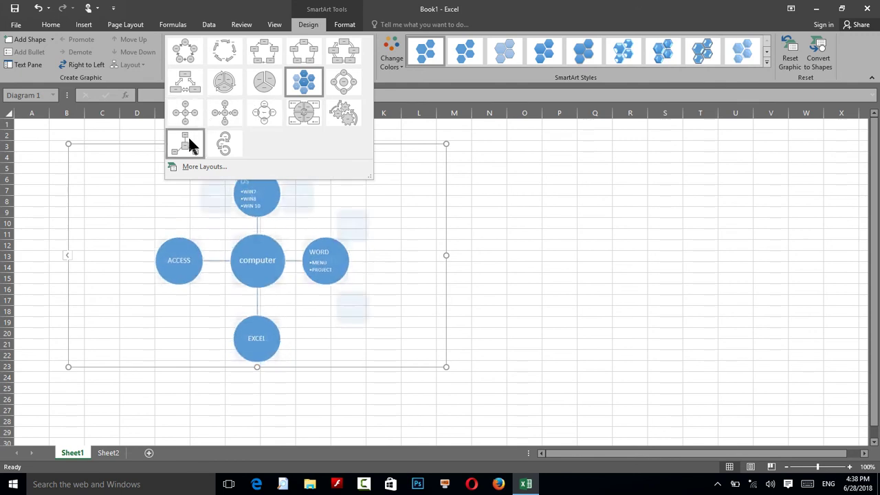
click(213, 145)
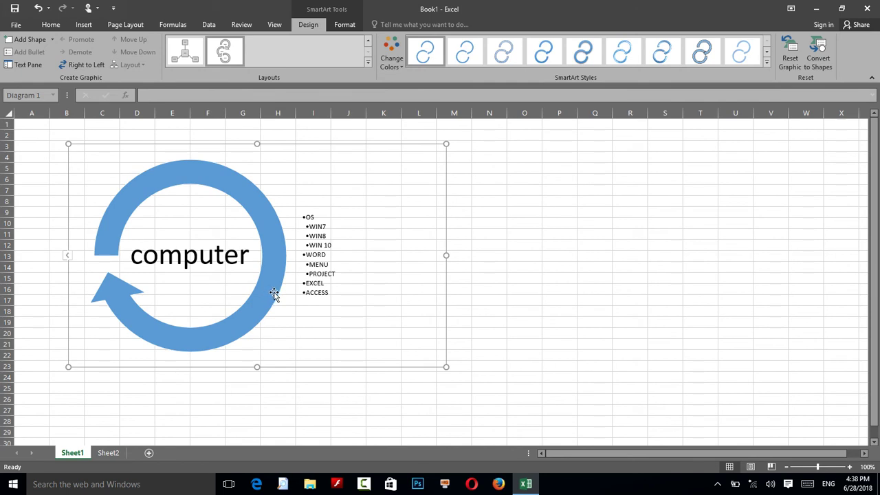
Apply the Colorful colour scheme and a glossy 3-D SmartArt style to the circular arrow.
click(391, 60)
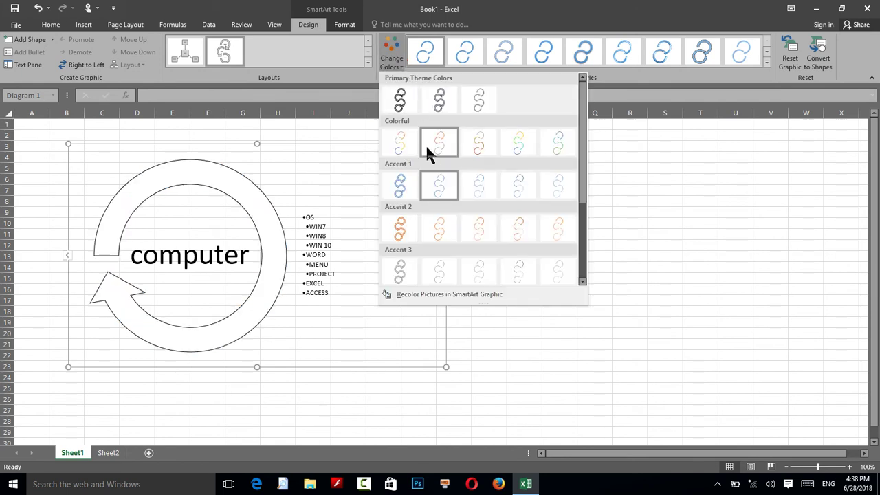
click(439, 144)
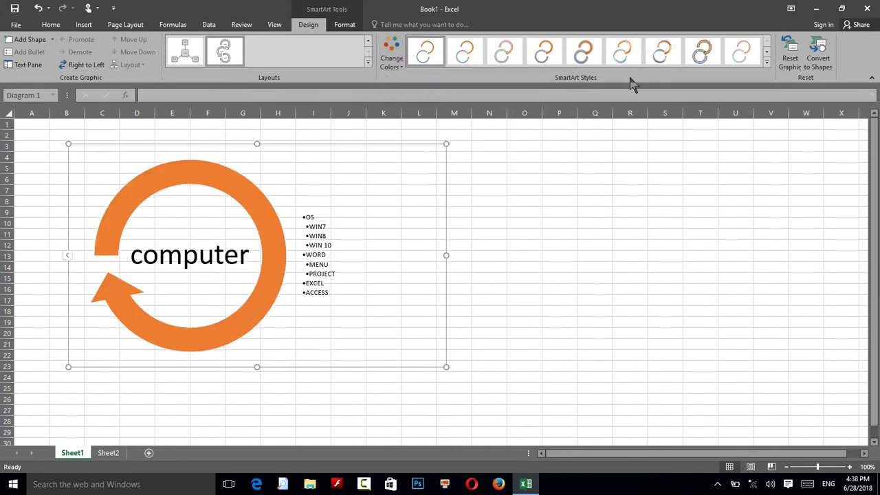
click(767, 62)
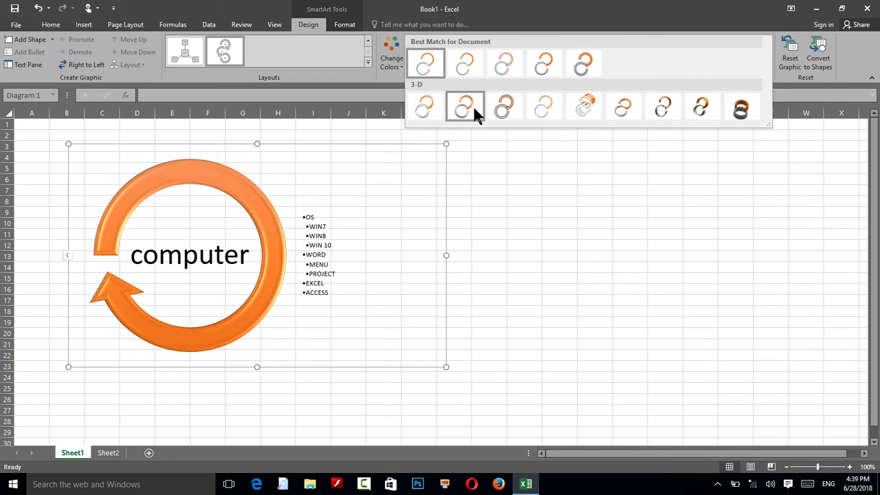
click(440, 111)
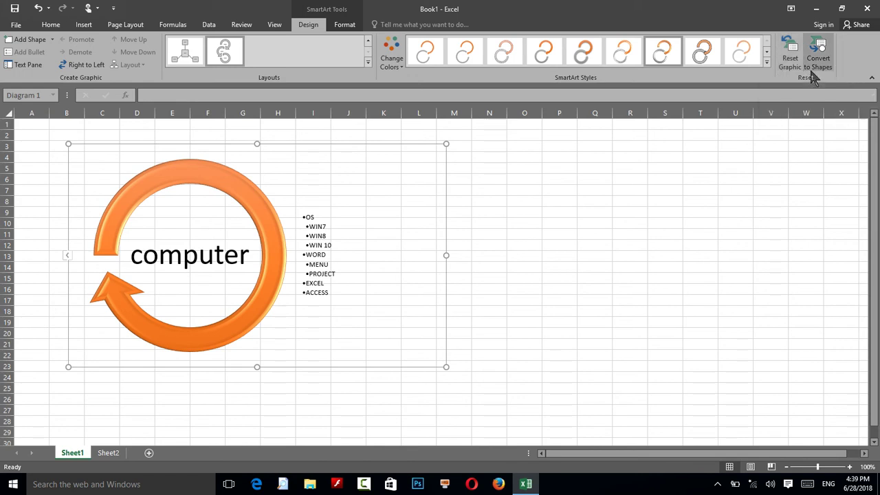
click(817, 60)
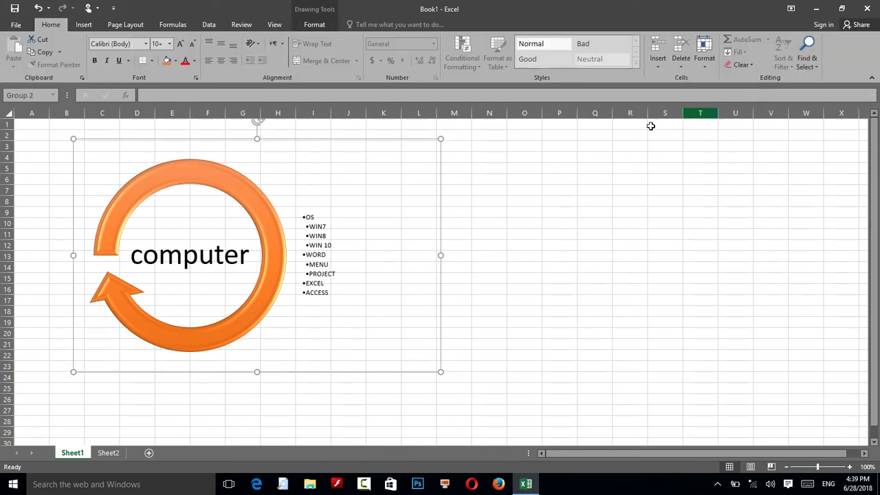
click(342, 181)
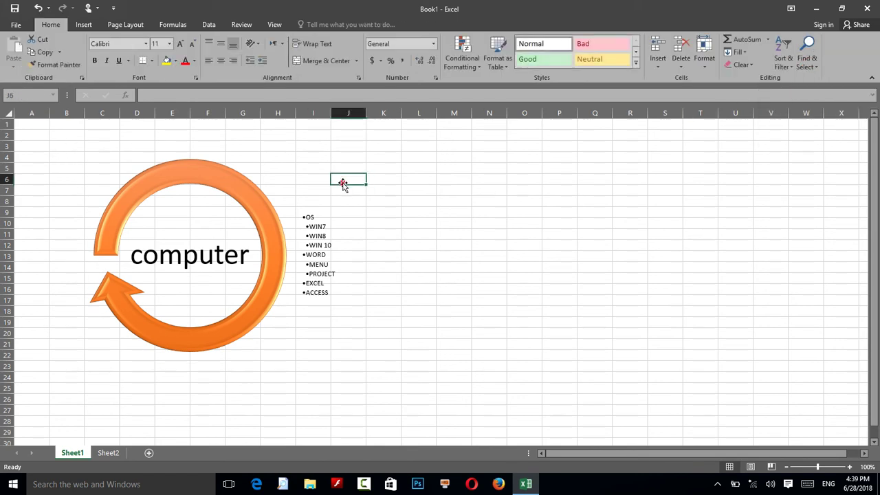
click(259, 145)
click(198, 182)
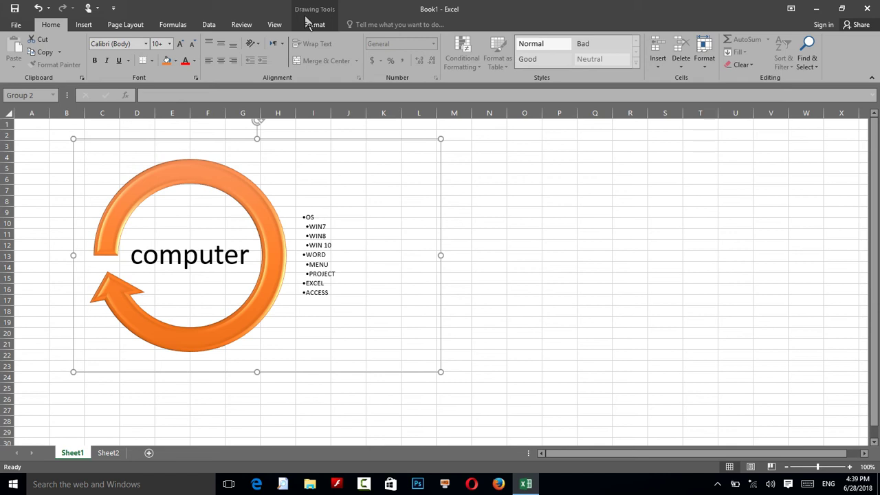
key(ctrl+z)
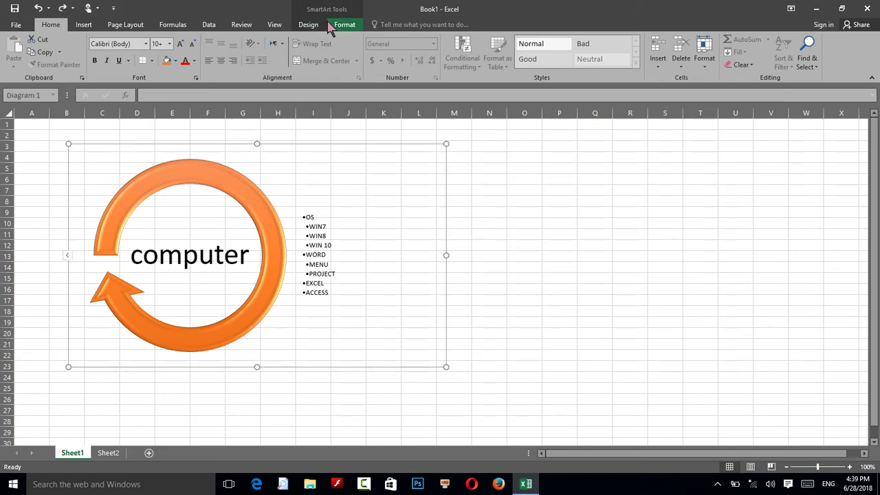
Select the circular arrow, try enlarging it, and shrink it back to 4.24 inches.
click(307, 25)
click(344, 25)
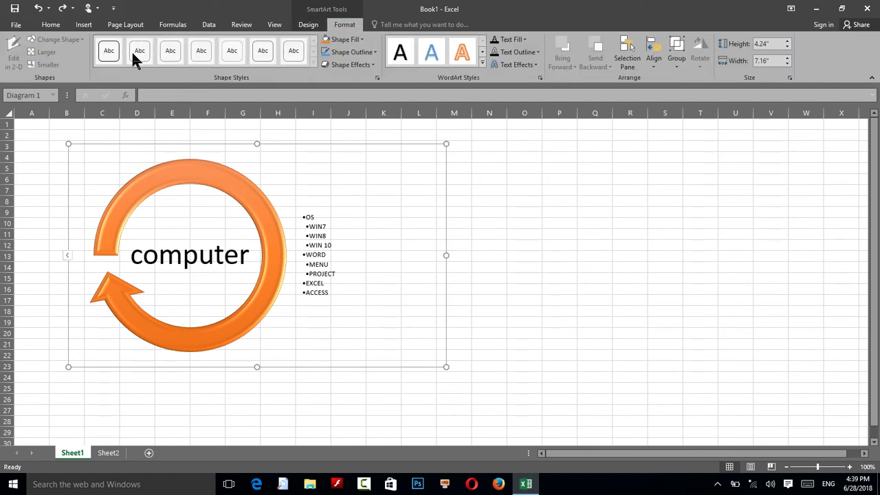
click(164, 178)
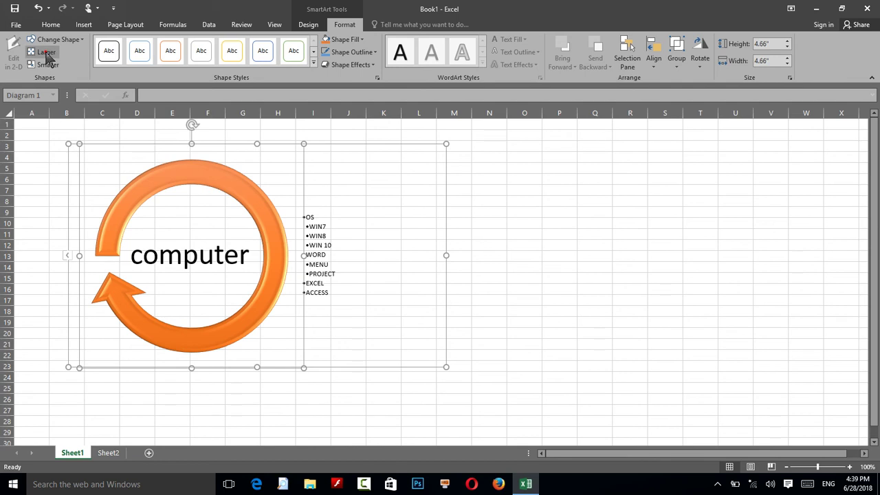
click(44, 52)
click(44, 52)
click(44, 52)
click(44, 52)
click(47, 64)
click(47, 64)
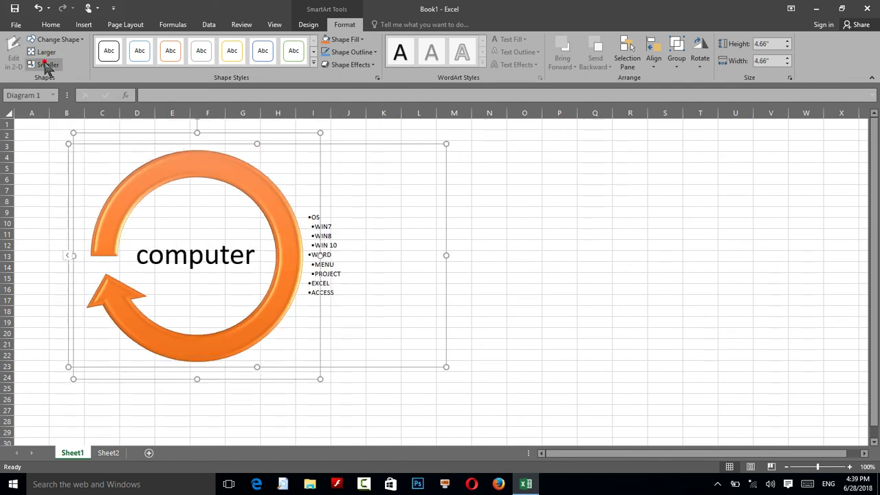
click(47, 65)
Change the arrow's shape through cube, sun and frame, ending on Teardrop.
click(78, 41)
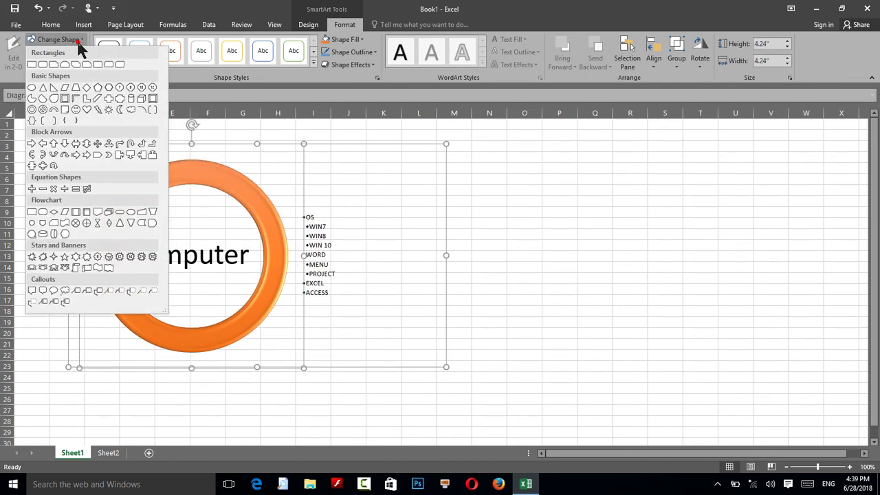
click(142, 101)
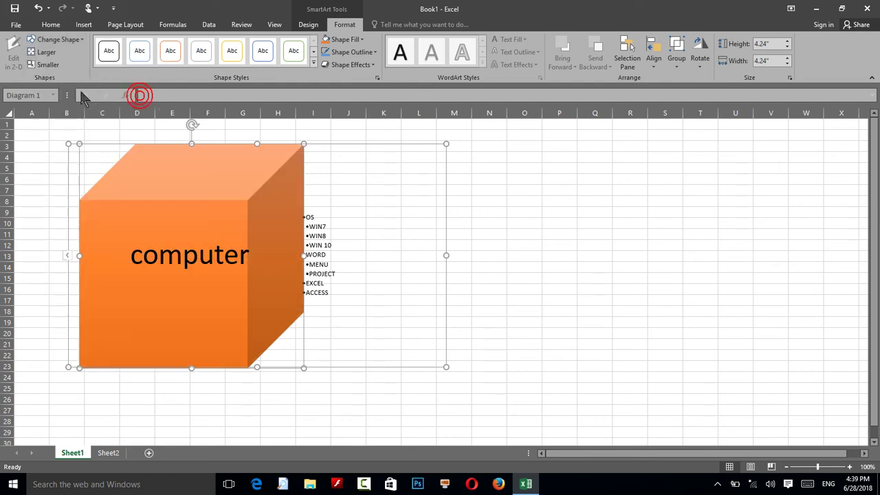
click(84, 43)
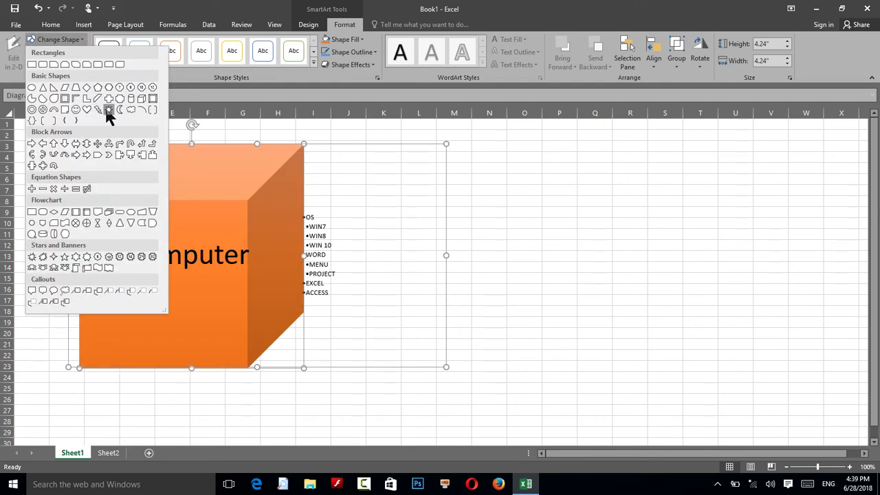
click(105, 109)
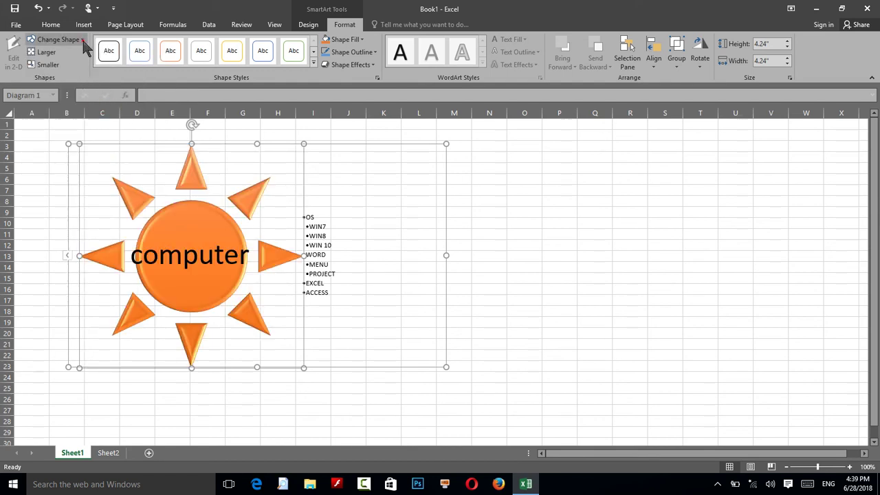
click(82, 41)
click(68, 97)
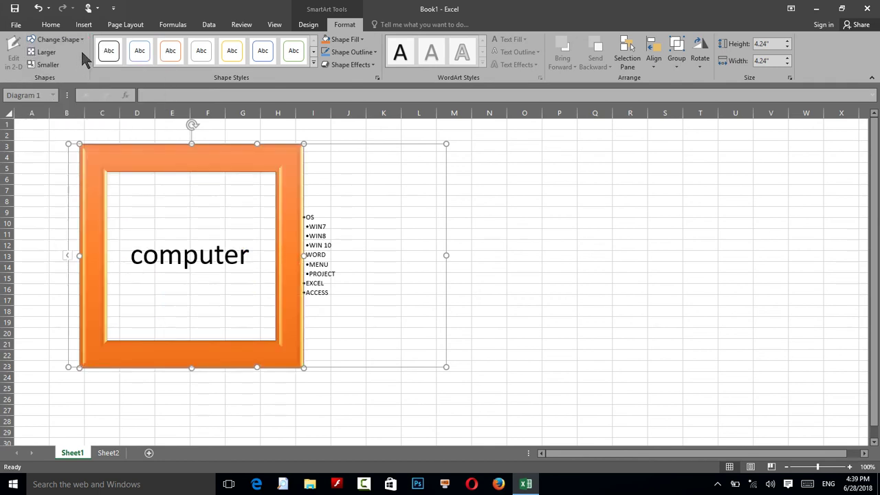
click(83, 41)
click(58, 100)
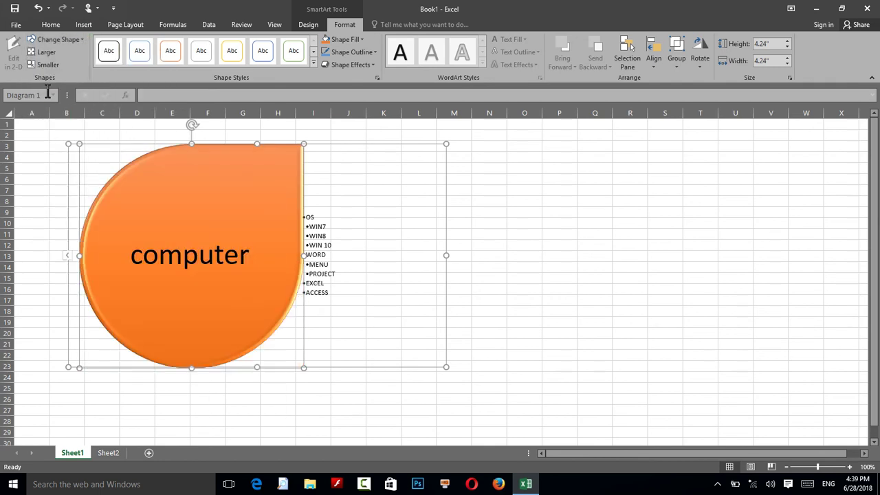
click(81, 39)
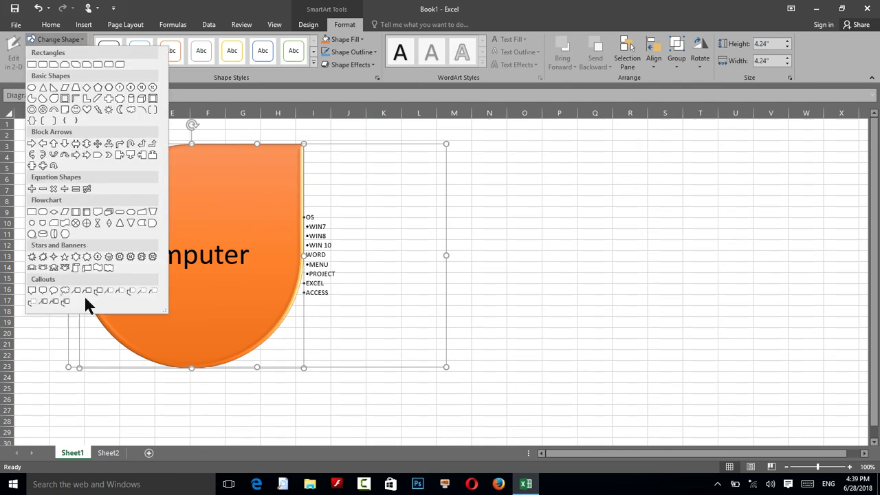
Resize the teardrop to 3.85 inches and apply the light-green shape style.
click(141, 10)
click(41, 53)
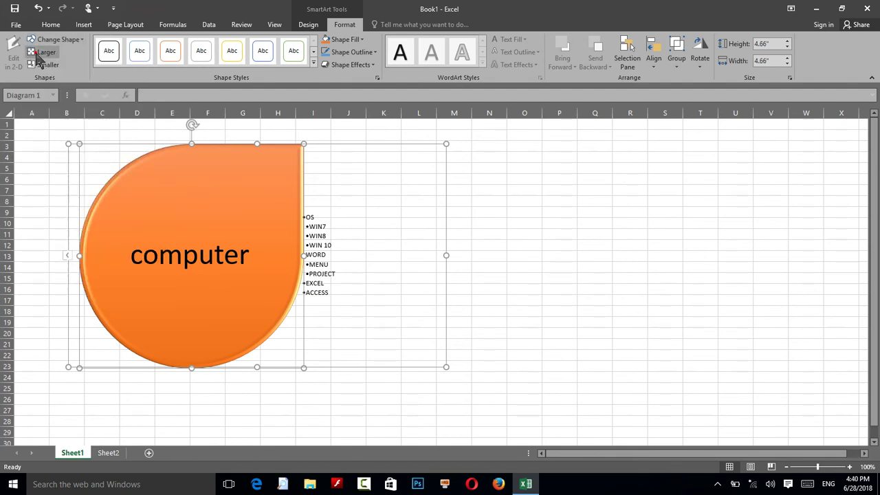
click(39, 66)
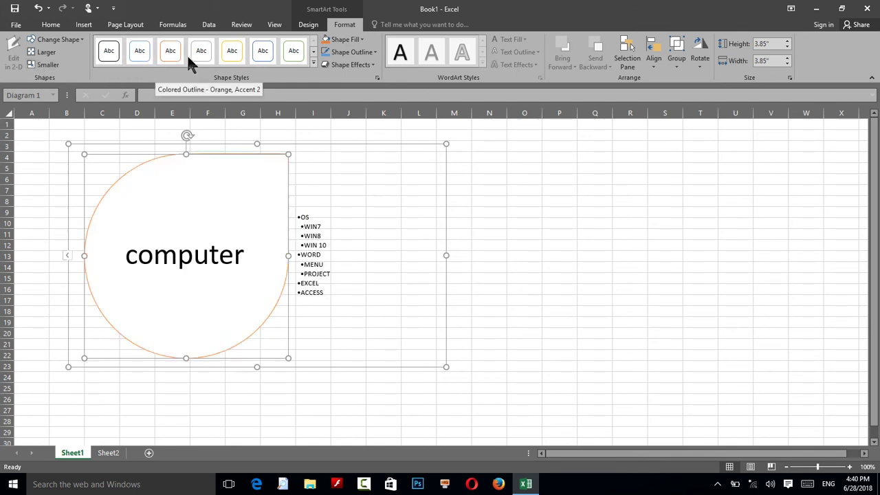
click(313, 62)
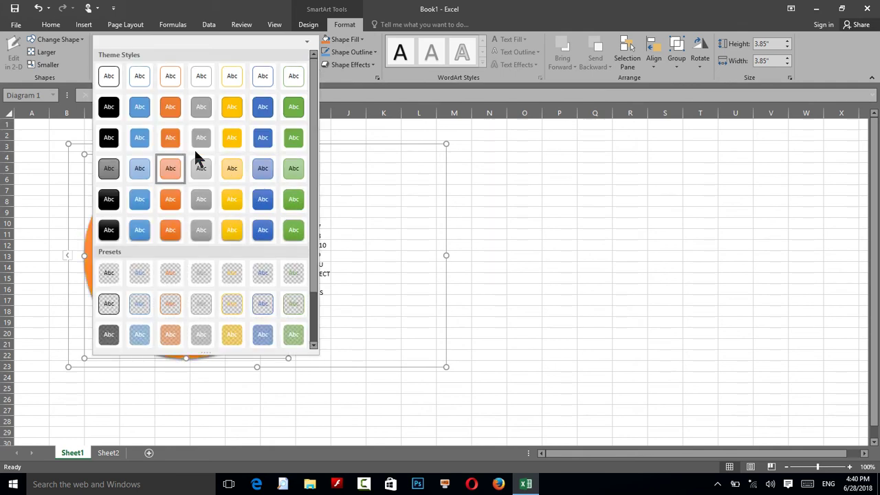
click(293, 168)
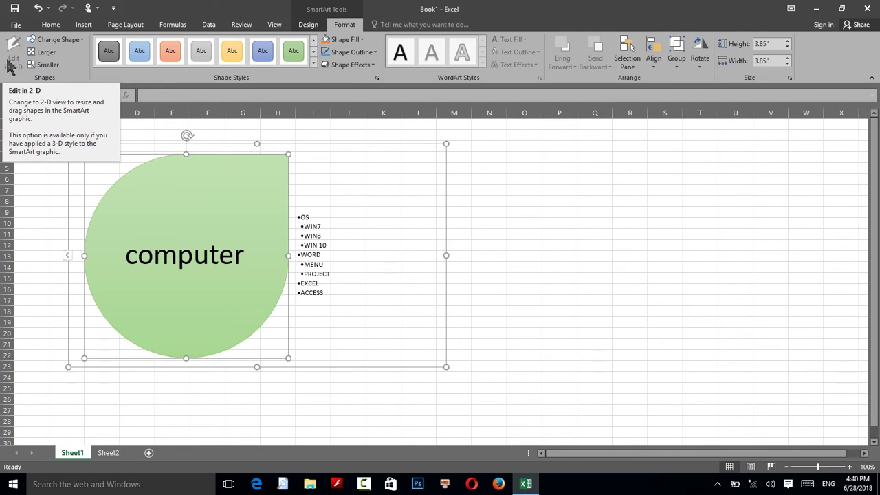
click(361, 39)
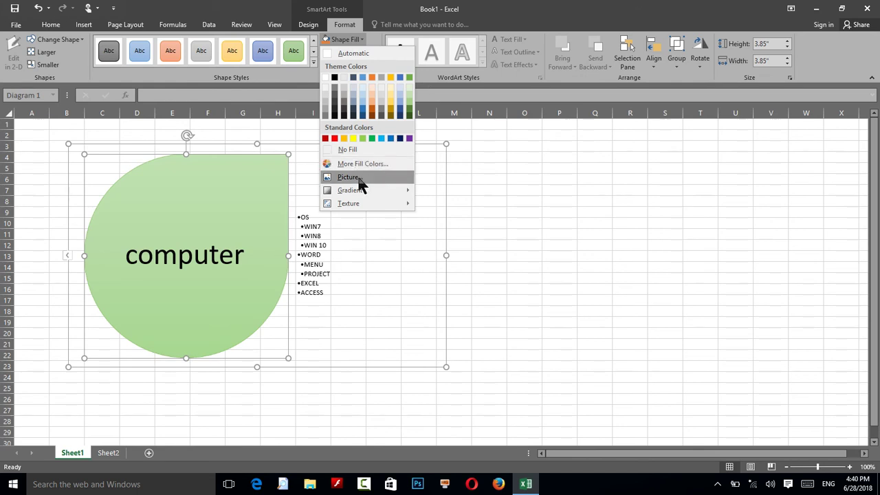
Give the teardrop a red outline.
mouse_move(372, 194)
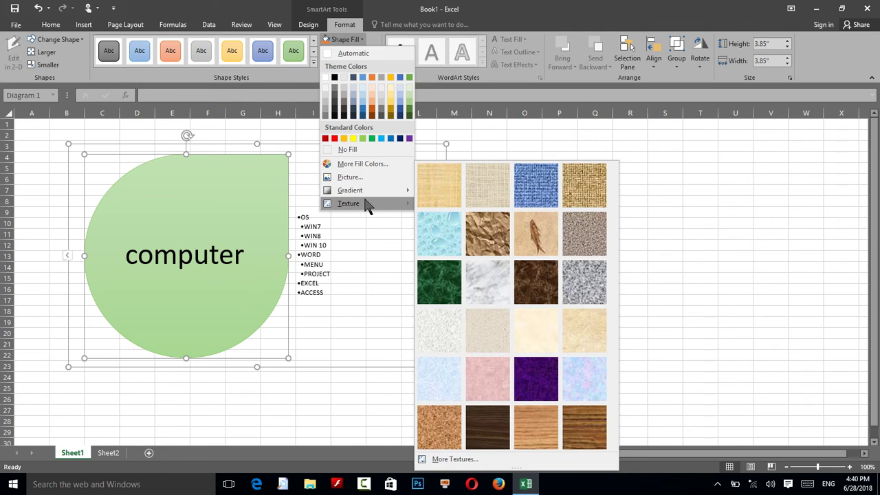
key(Escape)
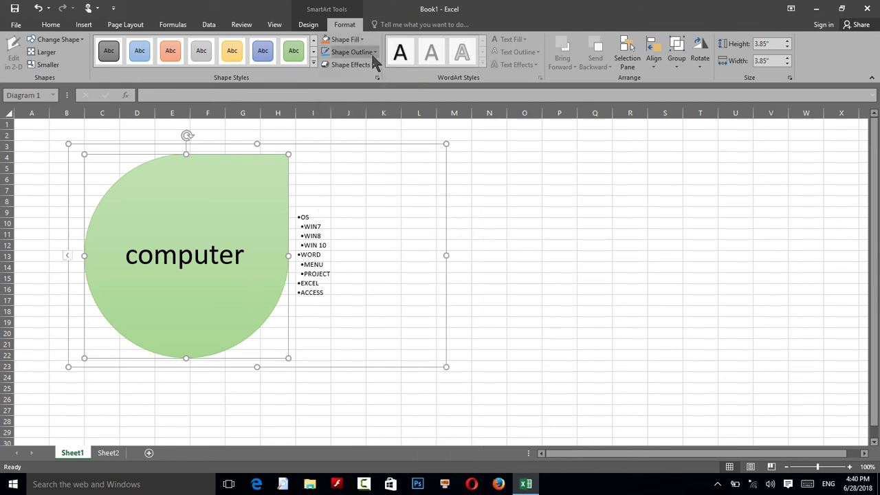
click(371, 52)
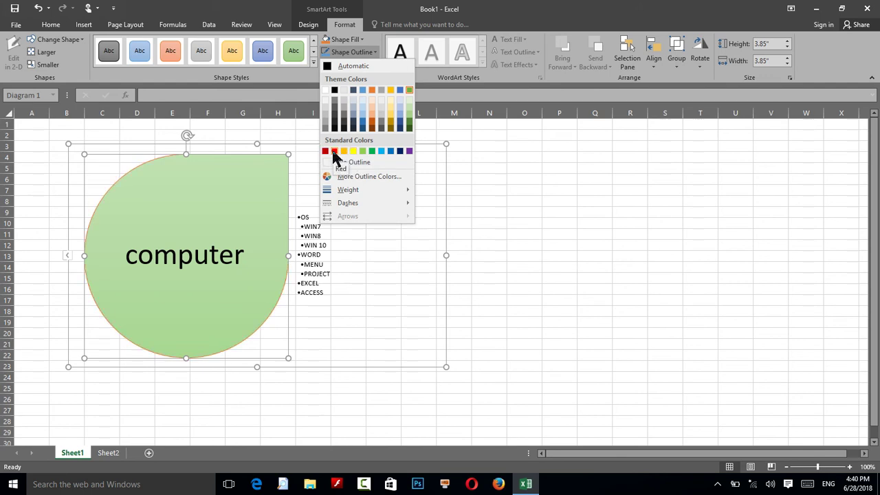
click(333, 152)
Apply a 3-D preset effect and an outer shadow to the teardrop.
click(350, 64)
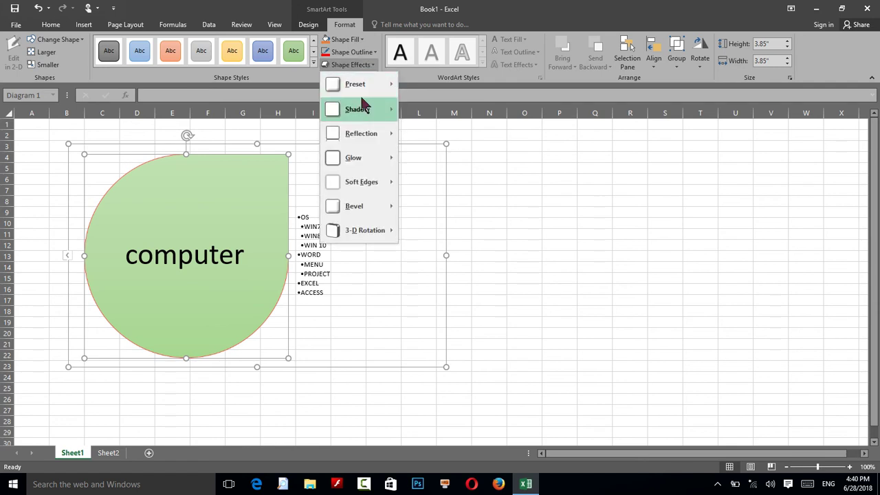
mouse_move(363, 105)
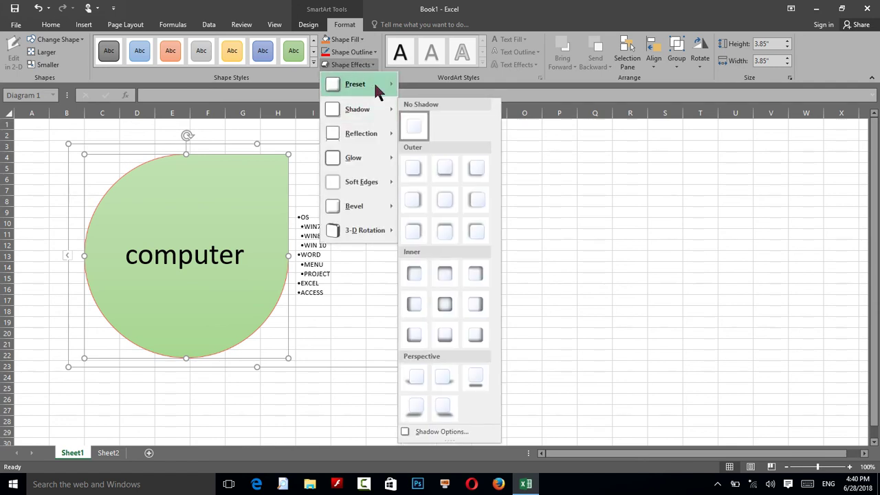
mouse_move(373, 82)
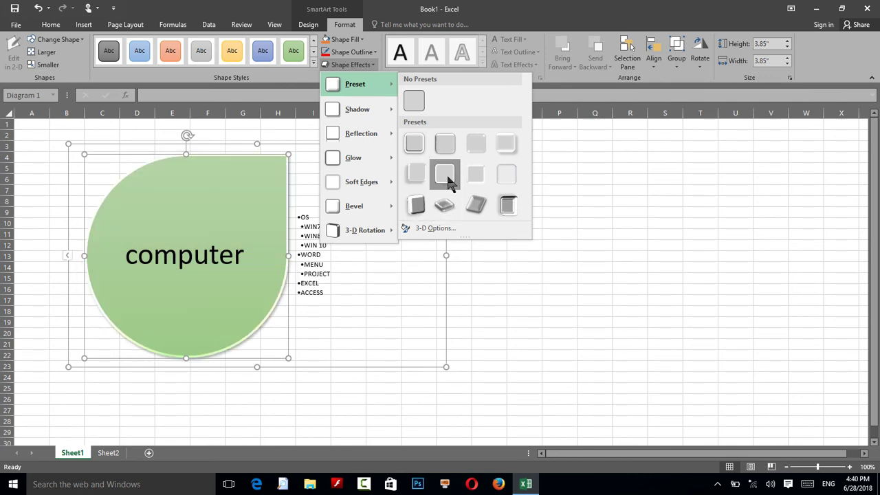
click(510, 203)
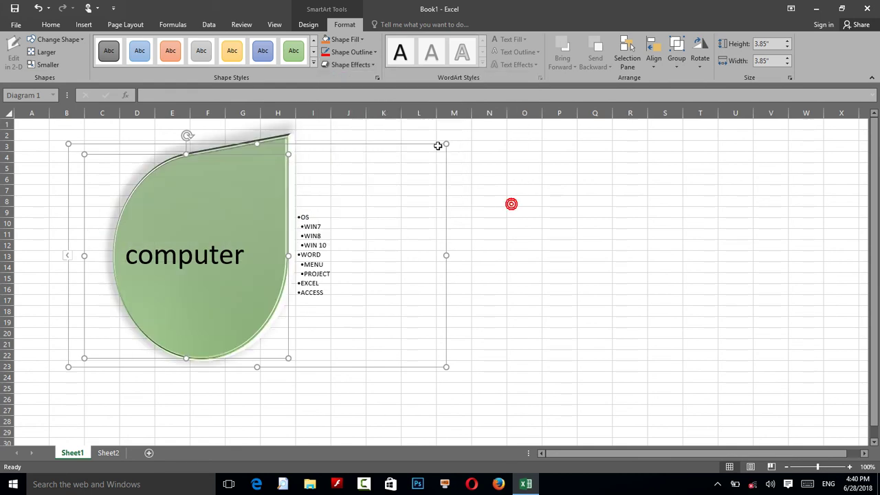
click(373, 66)
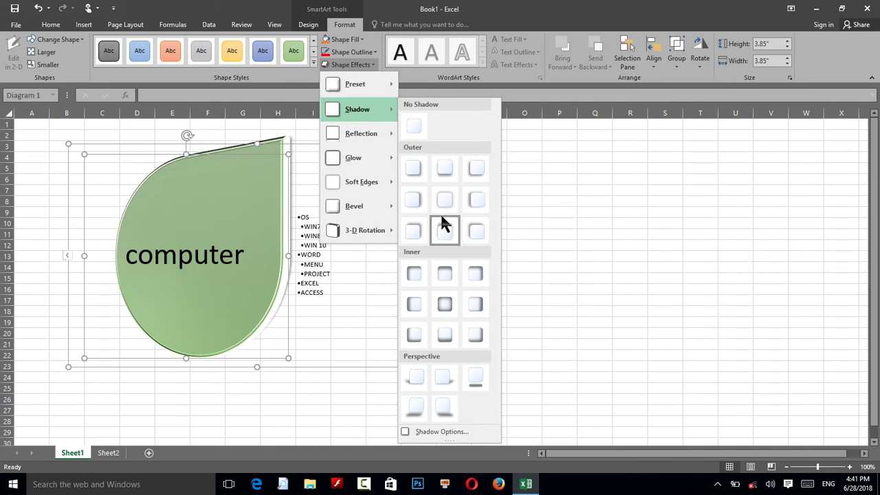
click(415, 199)
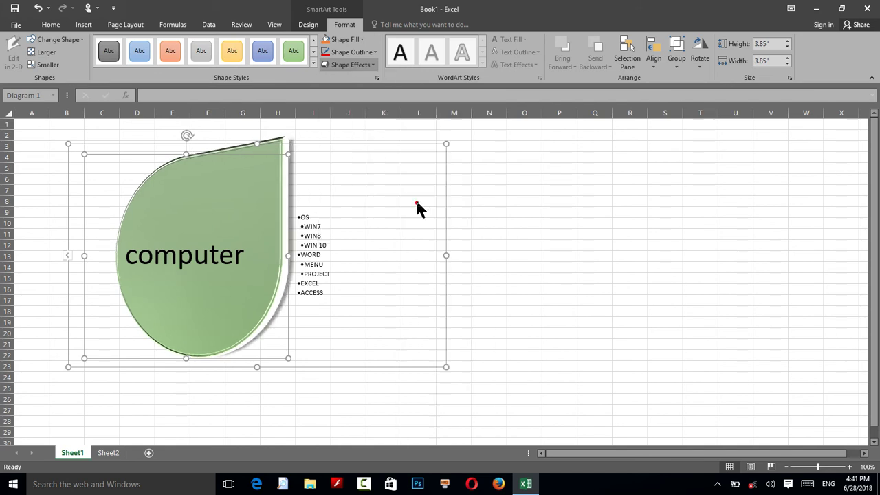
Add an orange Glow variation to the teardrop shape.
click(338, 54)
click(371, 52)
click(362, 65)
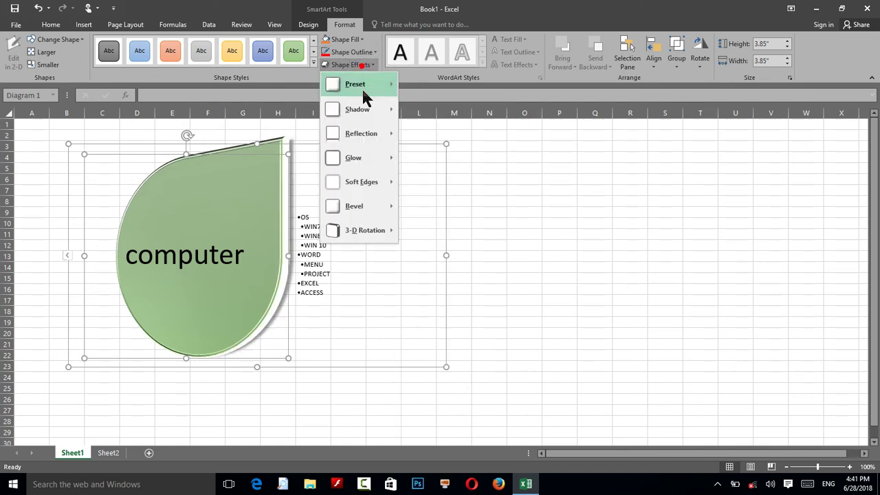
mouse_move(384, 137)
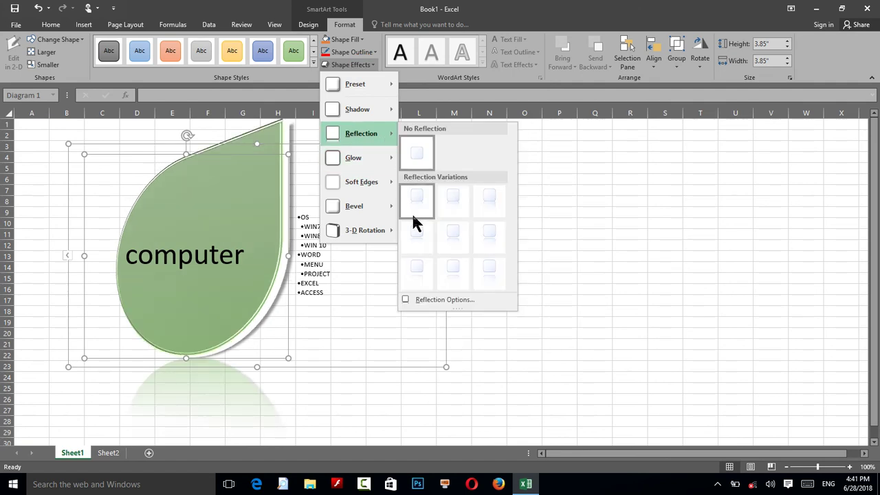
mouse_move(374, 158)
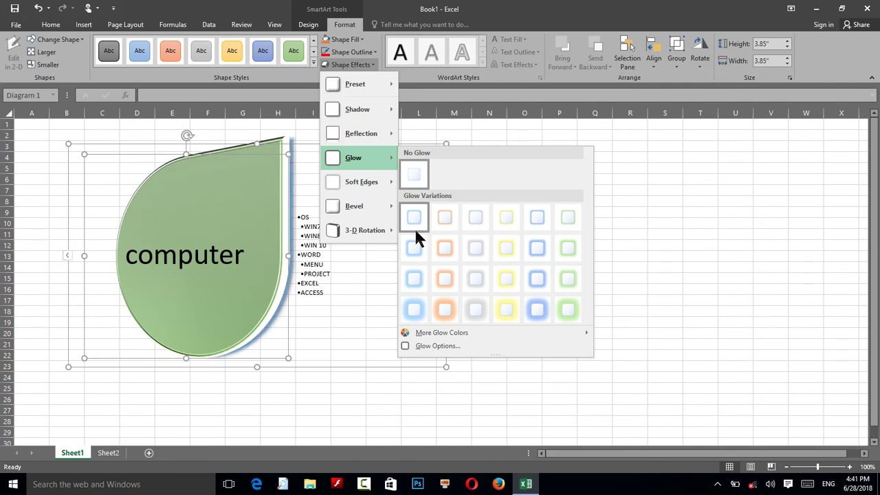
click(441, 275)
Give the teardrop a top-row Bevel edge, leaving 3-D rotation unchanged.
click(347, 65)
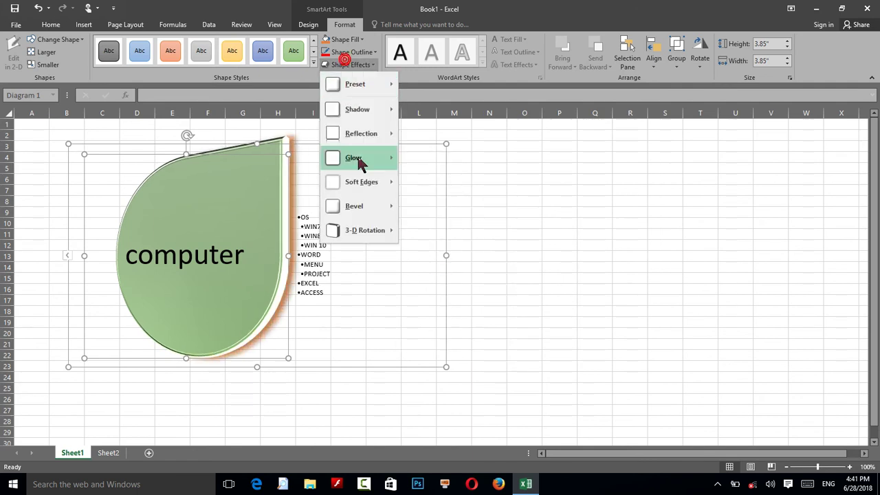
mouse_move(365, 183)
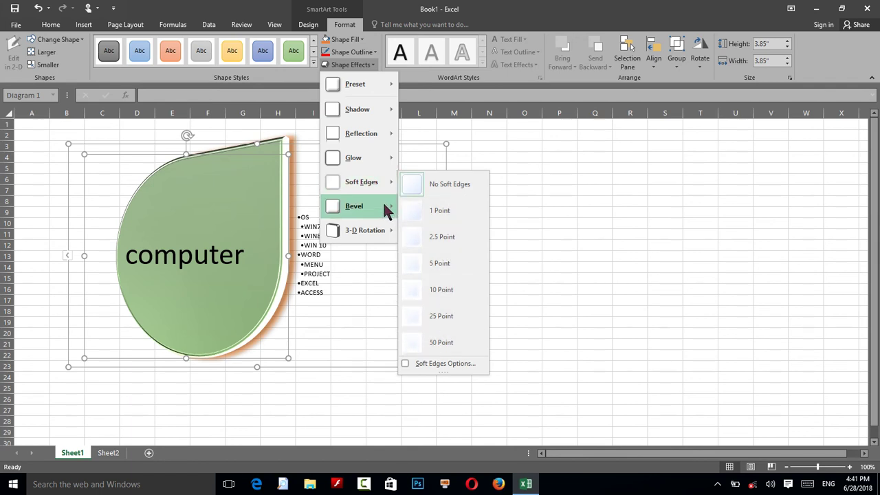
mouse_move(391, 206)
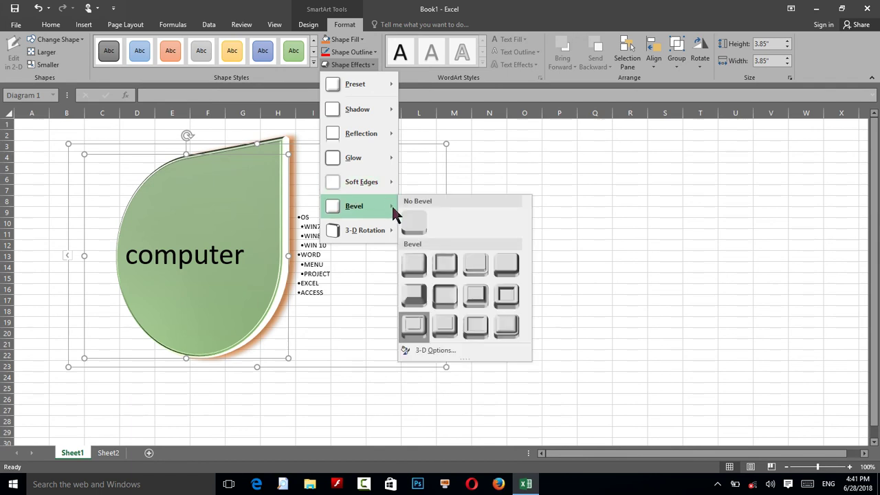
click(474, 264)
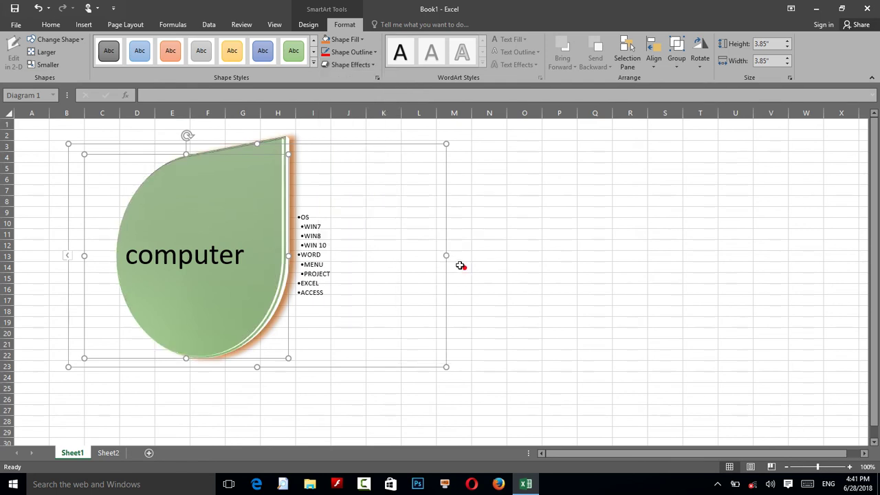
click(352, 65)
mouse_move(375, 231)
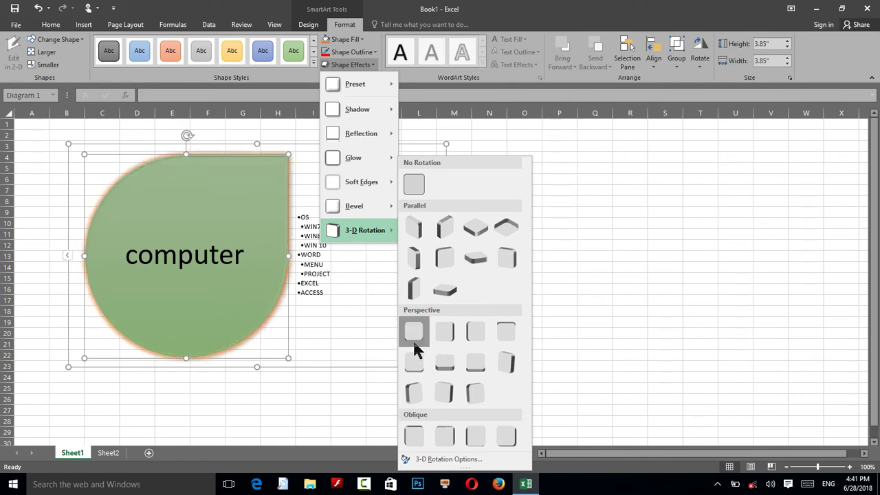
click(645, 312)
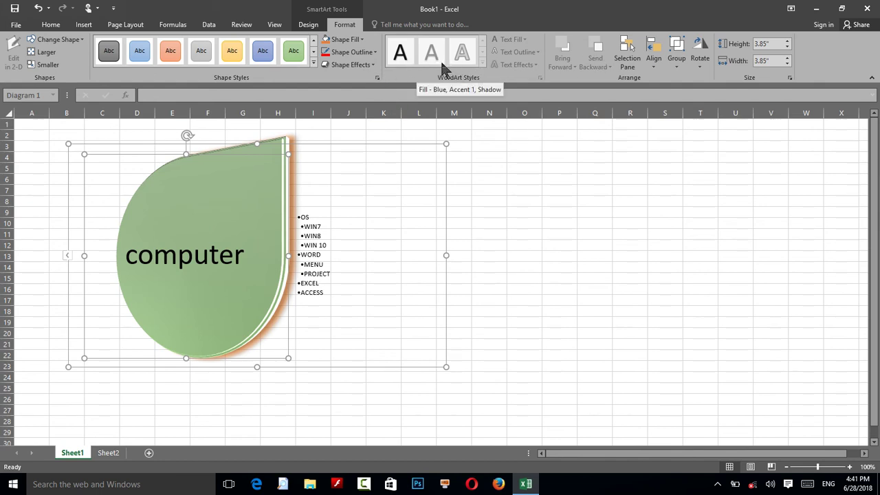
scroll(442, 69, up, 1)
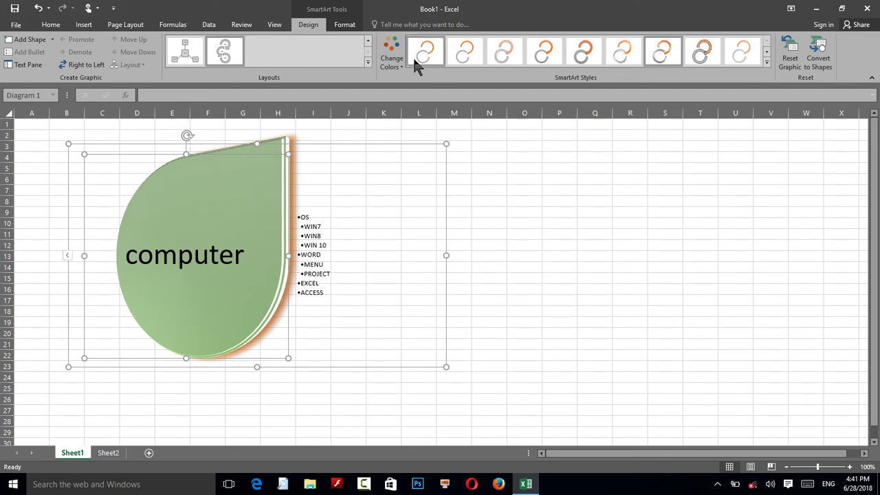
Apply a WordArt style to the word 'computer' inside the teardrop.
click(341, 25)
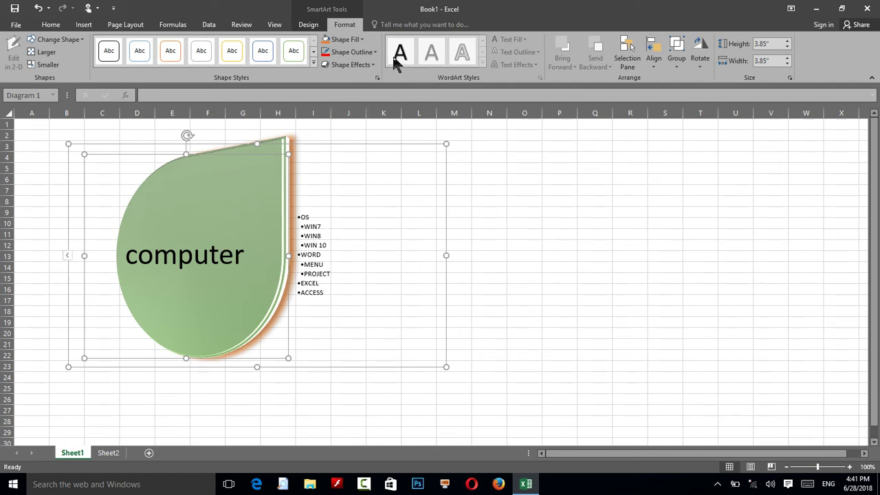
click(394, 56)
click(231, 242)
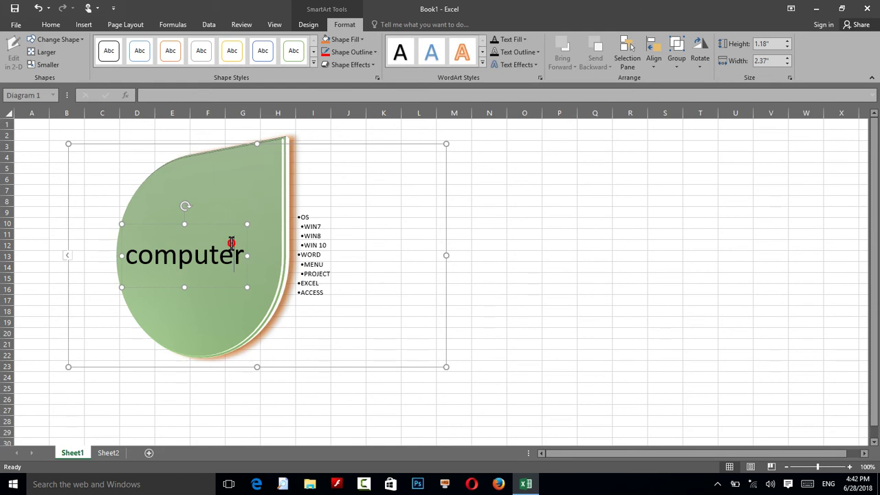
click(463, 55)
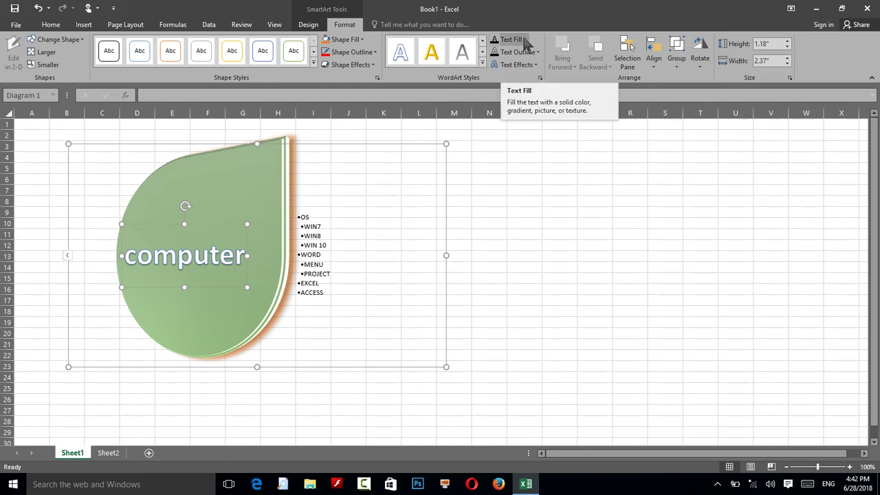
Browse Text Fill, Text Outline and Text Effects for 'computer' without applying any changes.
click(524, 39)
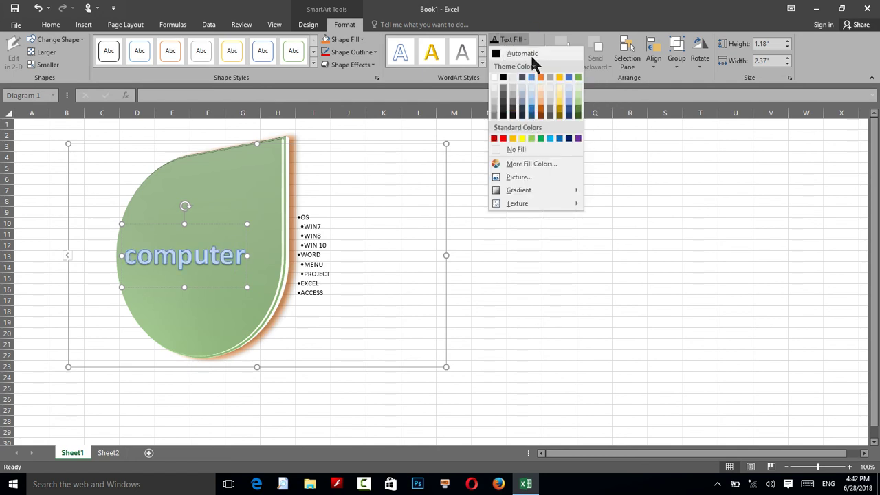
click(527, 16)
click(519, 52)
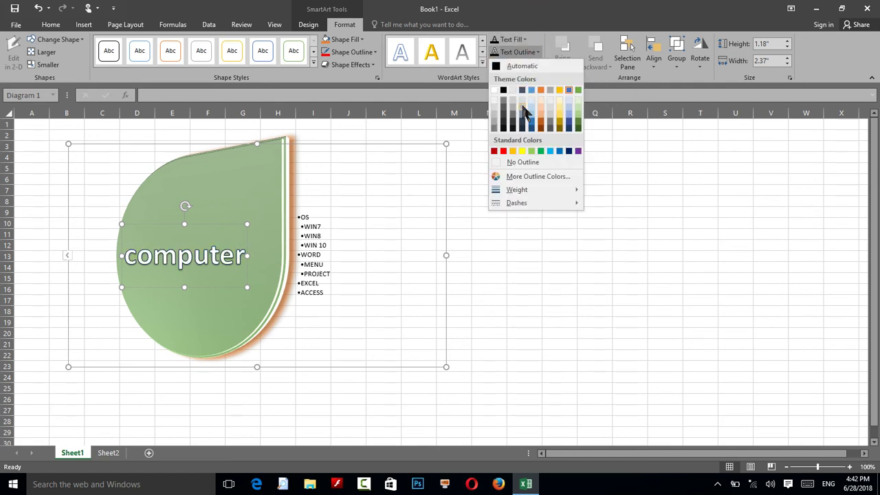
click(521, 63)
click(535, 64)
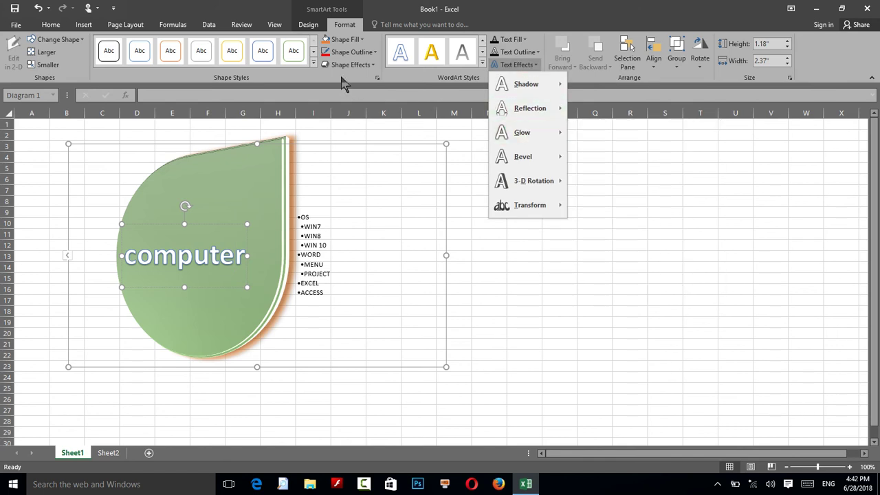
mouse_move(512, 112)
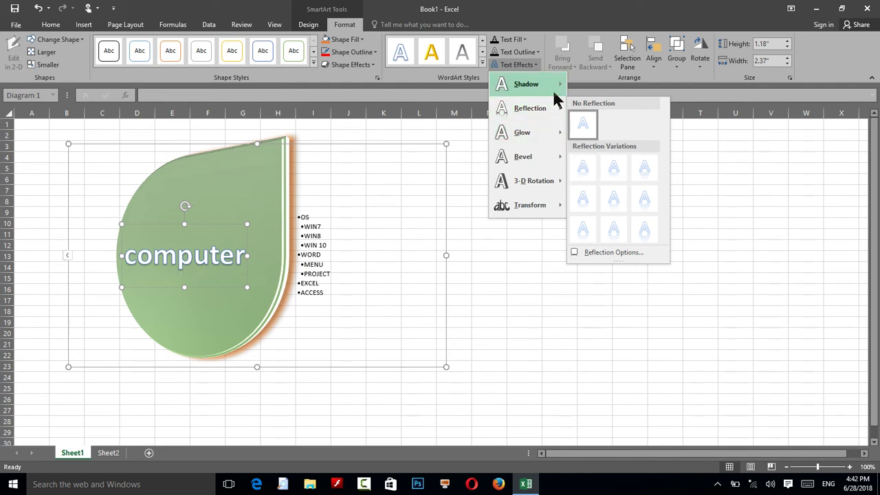
mouse_move(556, 98)
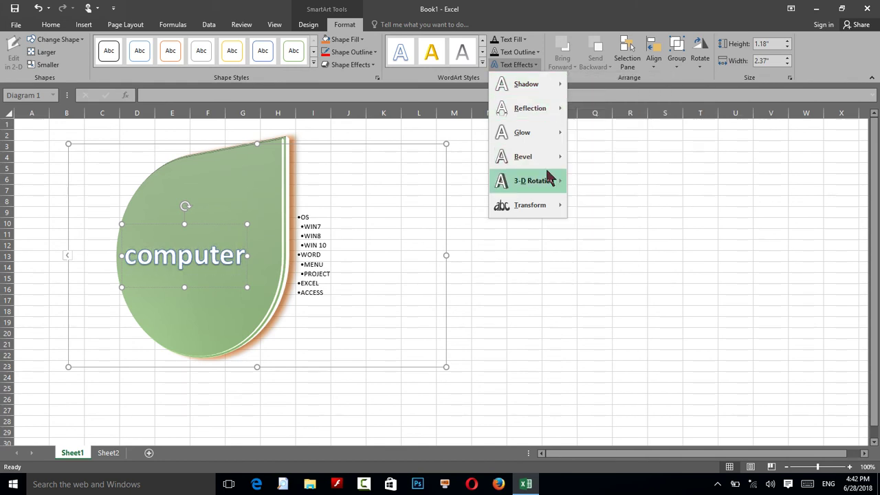
mouse_move(547, 209)
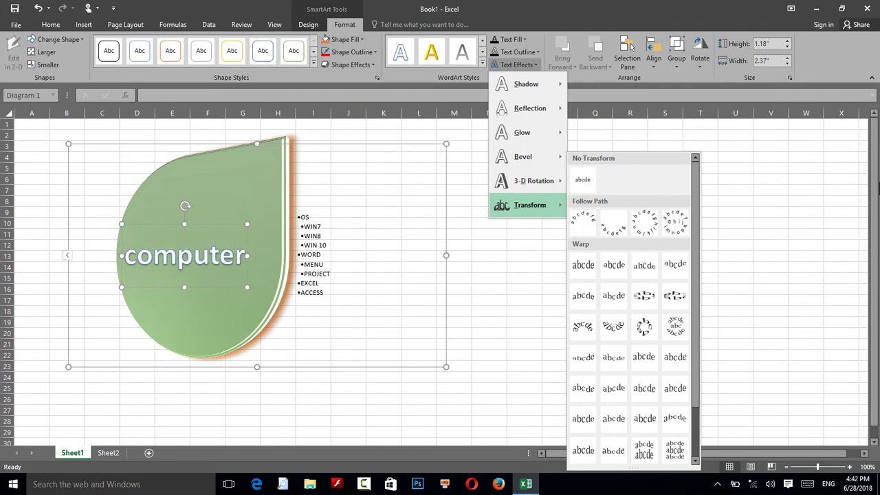
click(877, 184)
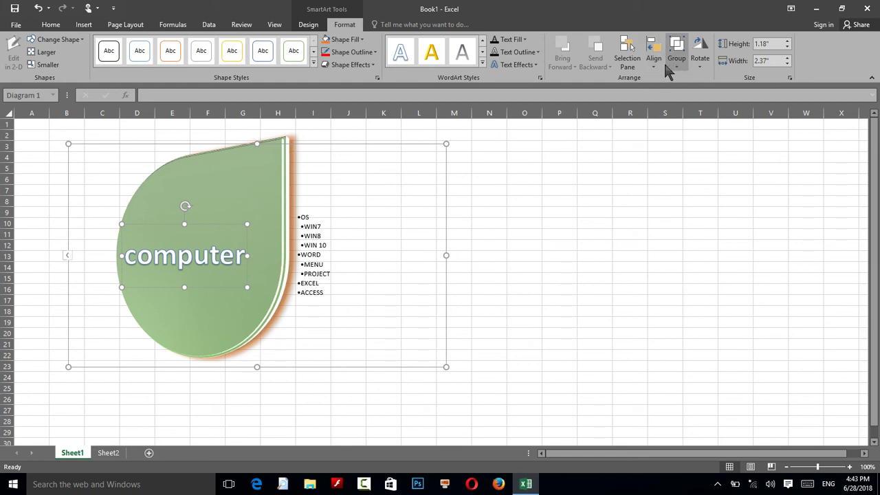
Turn off worksheet Gridlines in View and nudge the teardrop SmartArt slightly.
click(654, 65)
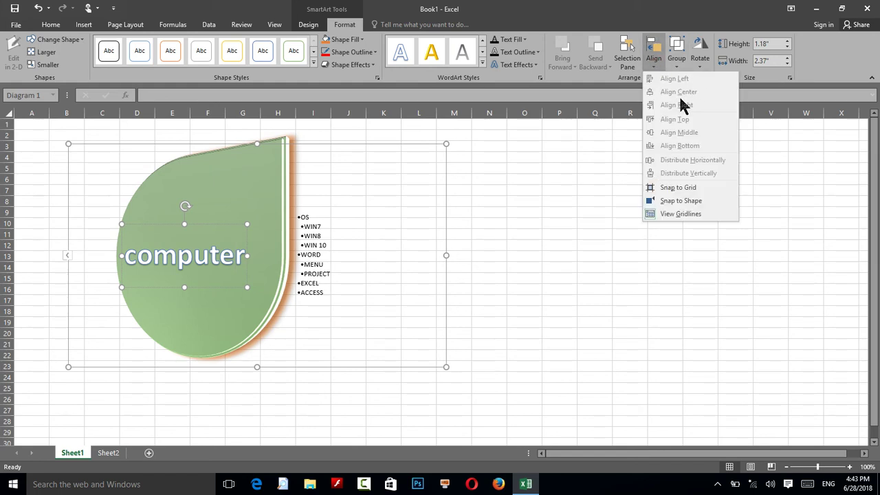
click(368, 184)
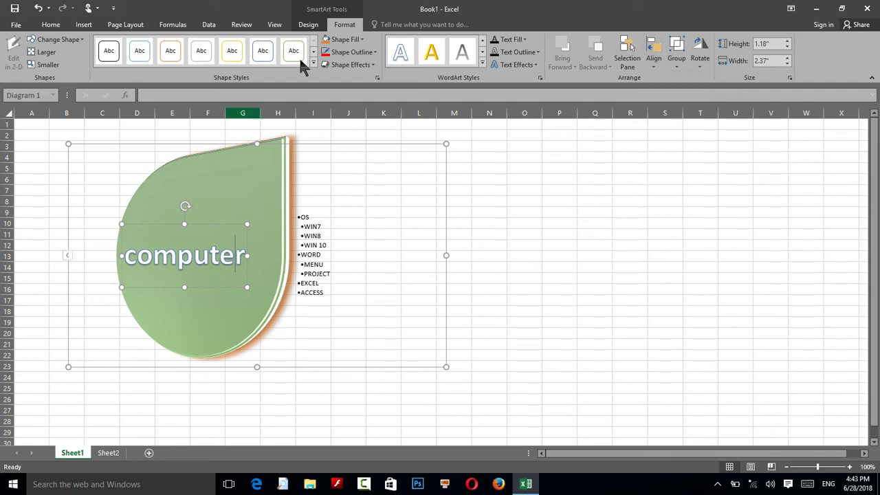
click(276, 25)
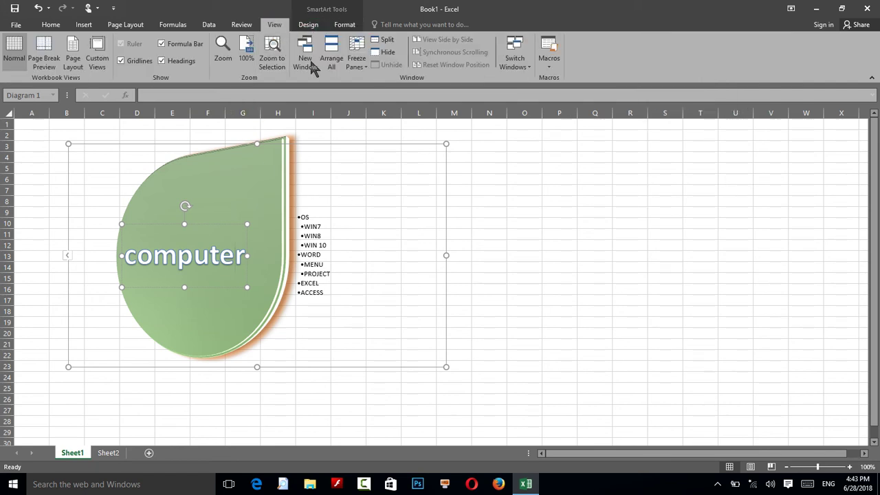
click(144, 62)
mouse_move(227, 208)
mouse_down()
mouse_move(218, 239)
mouse_move(246, 190)
mouse_up()
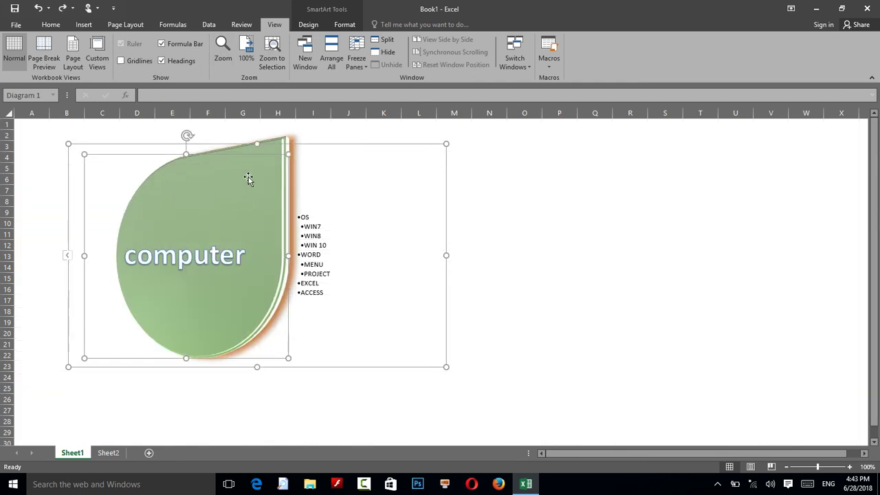
Set a baby photo from the computer as the sheet background, then open Print preview.
click(124, 25)
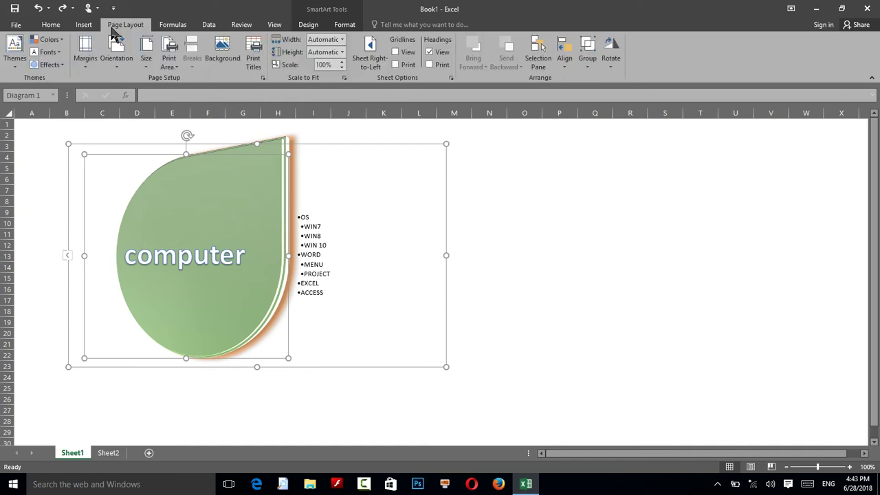
click(223, 61)
click(549, 318)
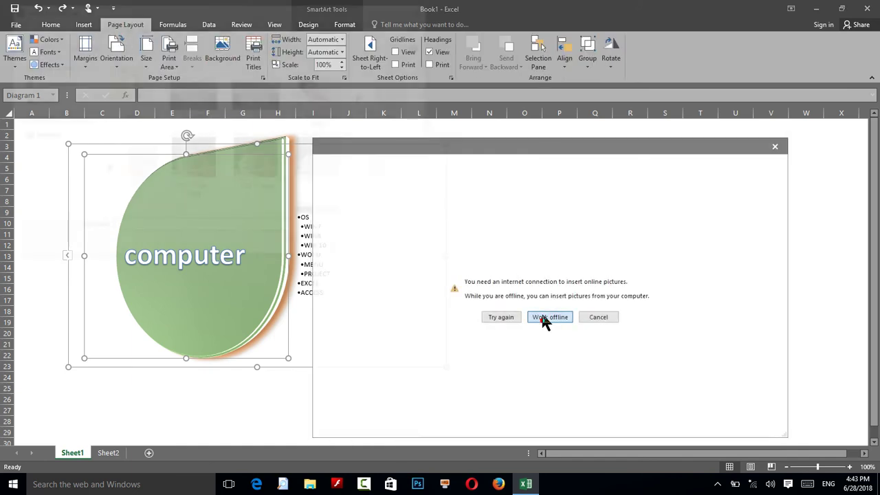
scroll(347, 177, down, 3)
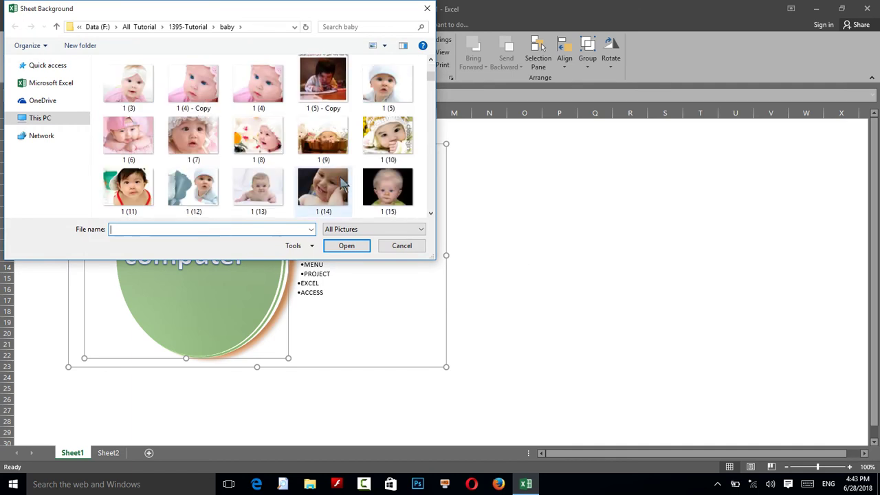
click(330, 151)
double_click(367, 138)
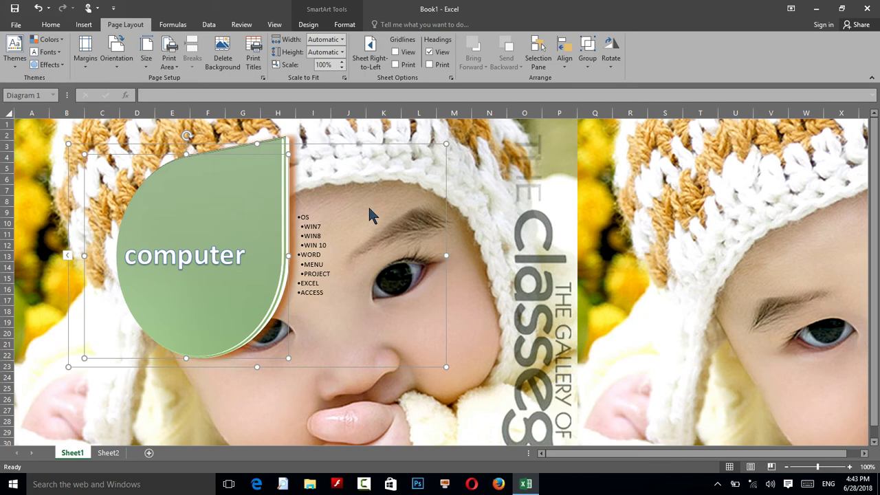
scroll(371, 213, down, 3)
scroll(390, 252, up, 3)
key(ctrl+p)
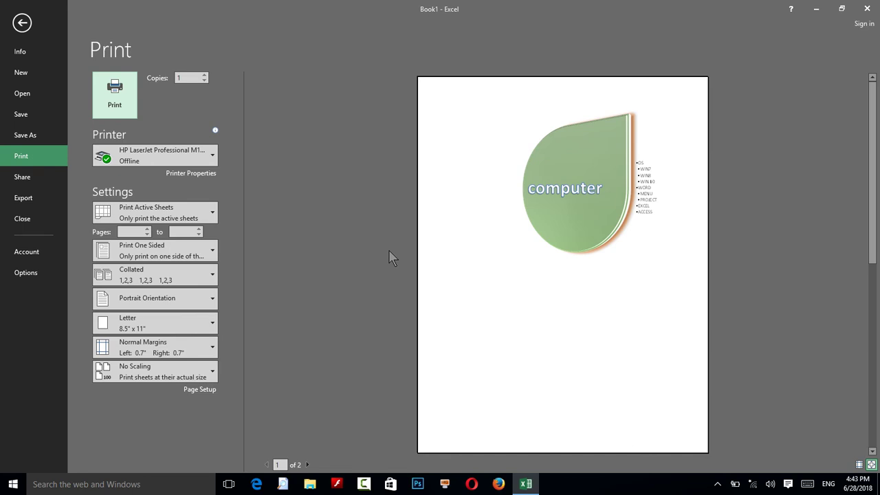
Leave print preview and return to the worksheet showing the teardrop graphic.
click(22, 23)
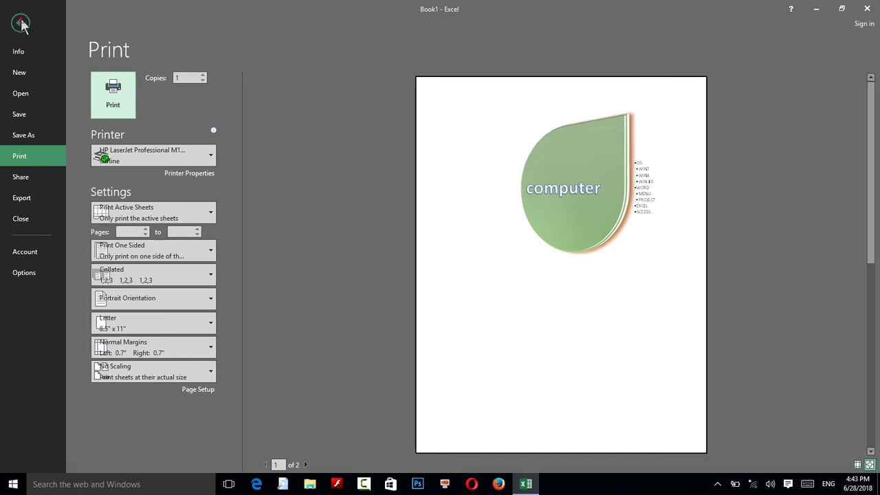
scroll(370, 221, down, 3)
scroll(365, 229, up, 6)
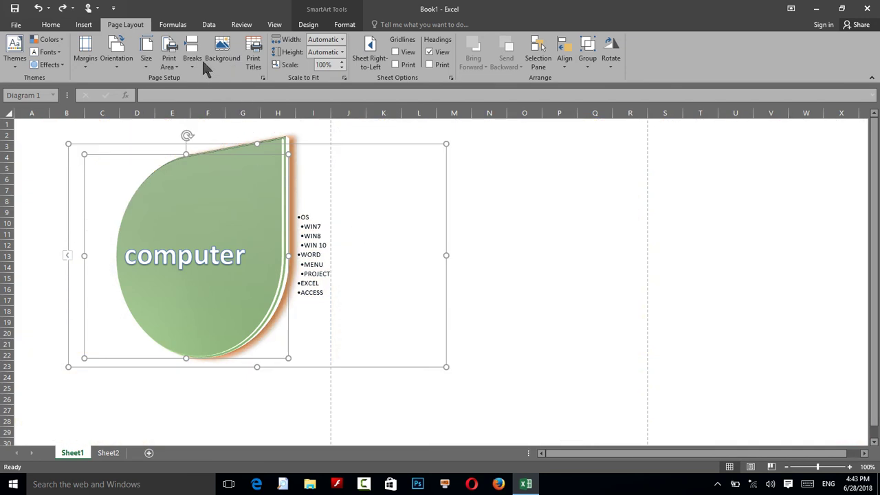
Insert a screen clipping of the desktop icons and move it into columns J–O.
click(84, 24)
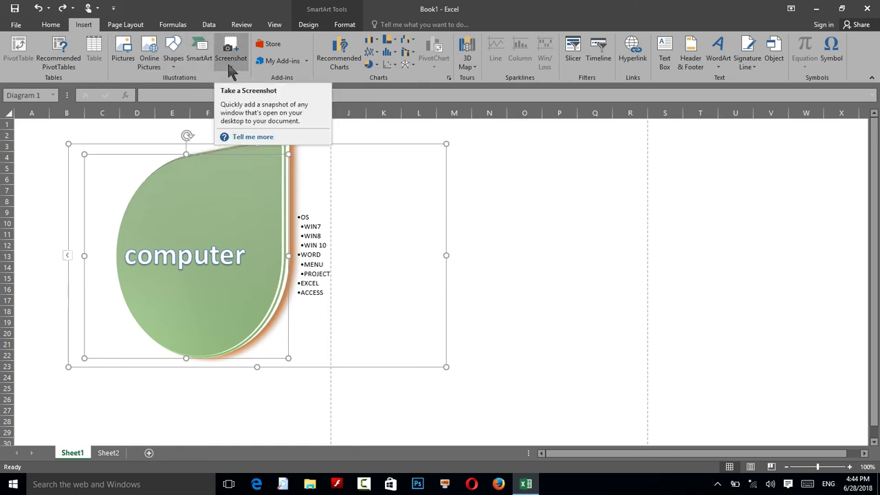
click(230, 68)
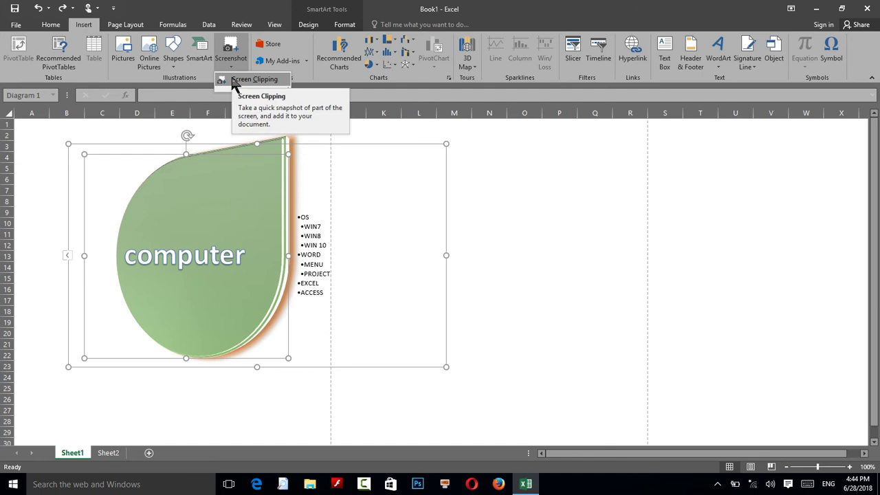
click(234, 81)
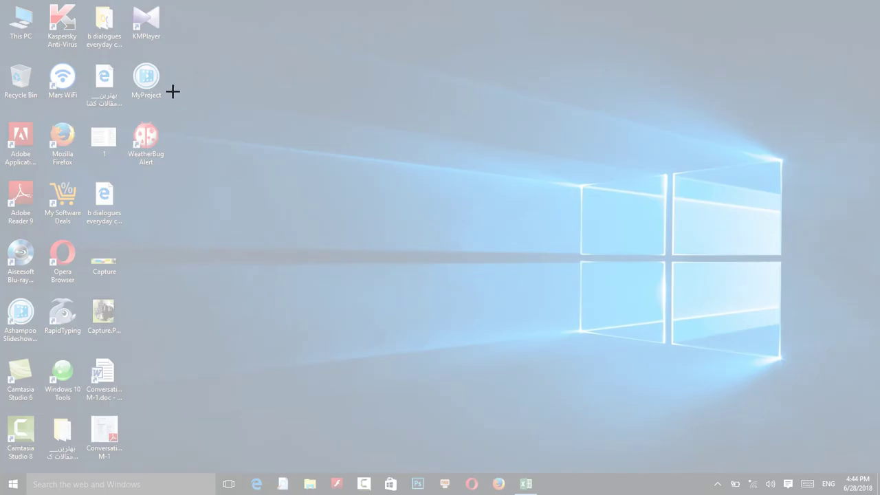
drag(171, 11, 1, 471)
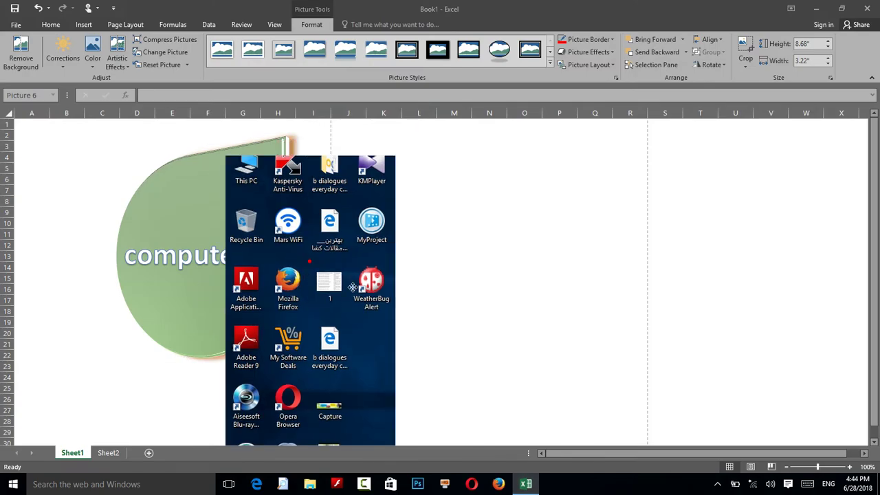
drag(294, 247, 446, 267)
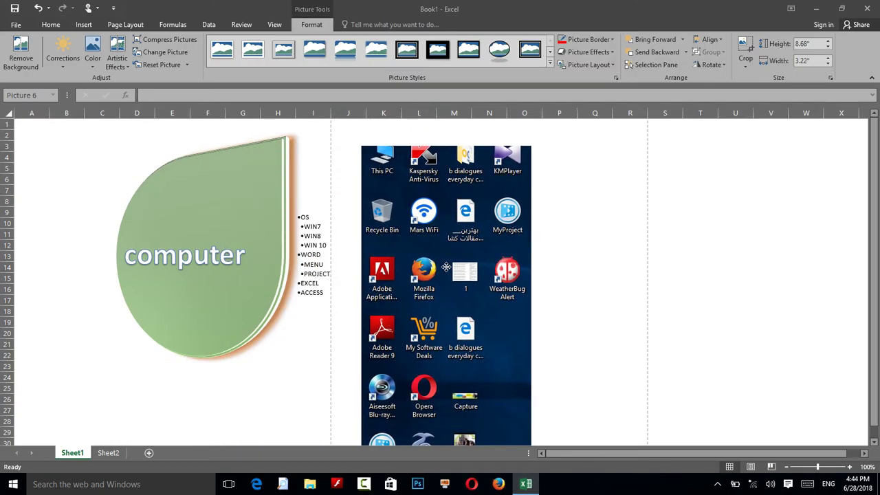
click(12, 484)
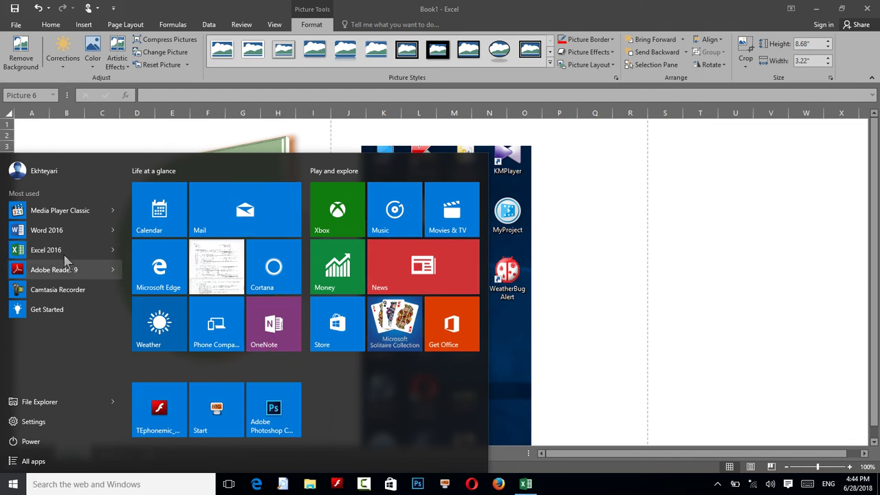
Launch Word 2016, switch back to Excel, and begin a new screen clipping.
click(14, 235)
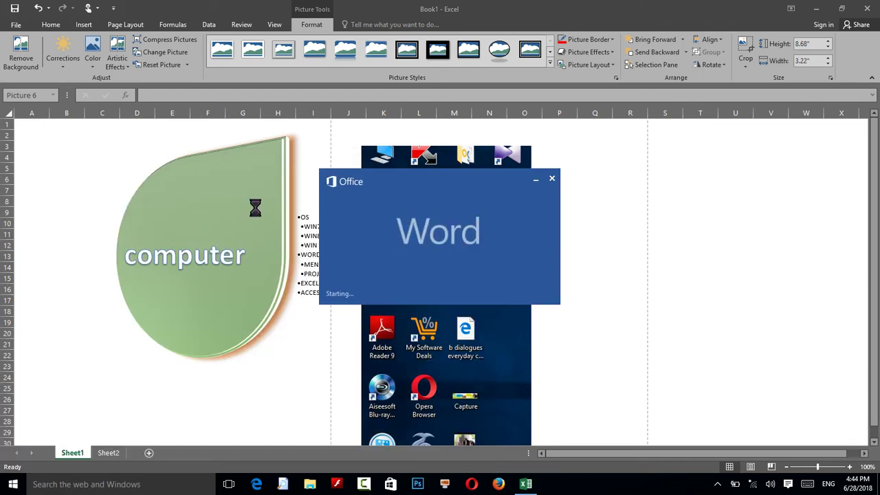
click(525, 484)
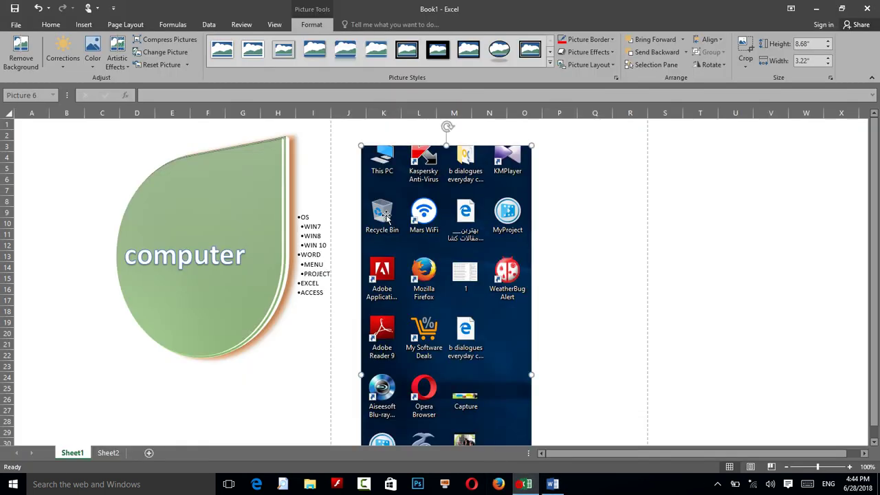
click(83, 24)
click(231, 69)
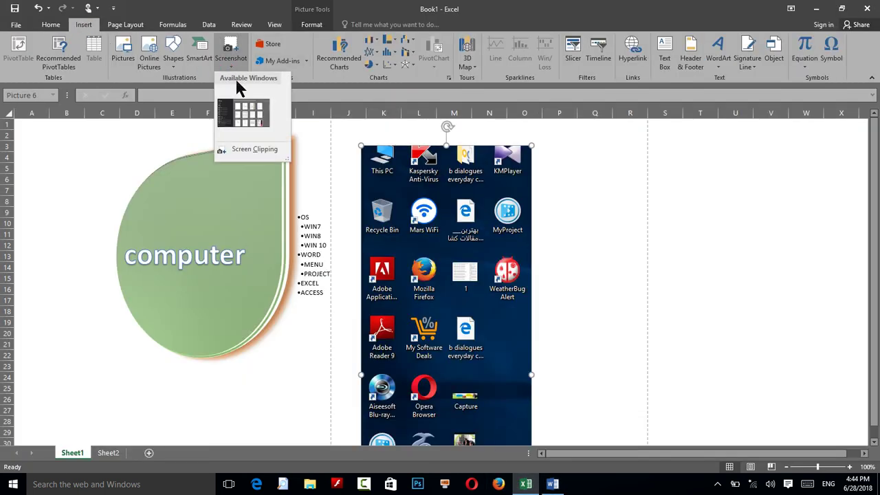
click(235, 147)
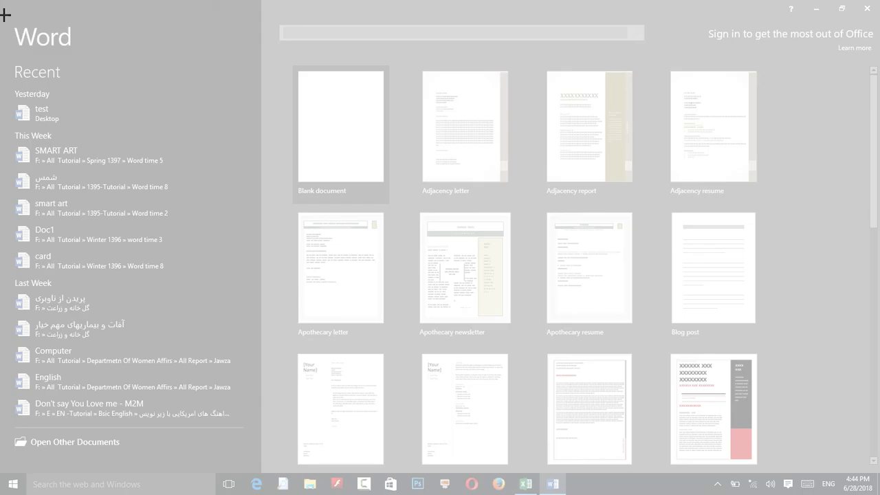
Clip the full Word start screen into the sheet, then delete both screenshot pictures.
mouse_move(2, 12)
mouse_down()
mouse_move(722, 338)
mouse_move(796, 463)
mouse_up()
scroll(442, 256, down, 6)
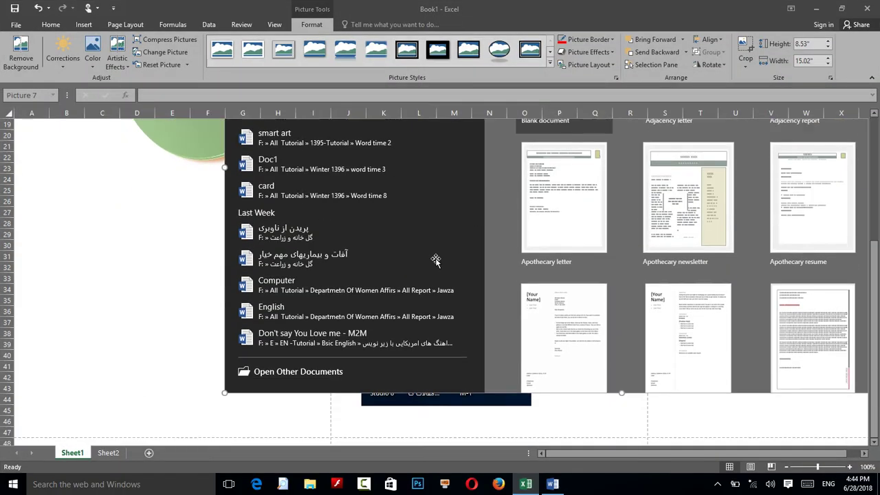
click(436, 260)
key(Delete)
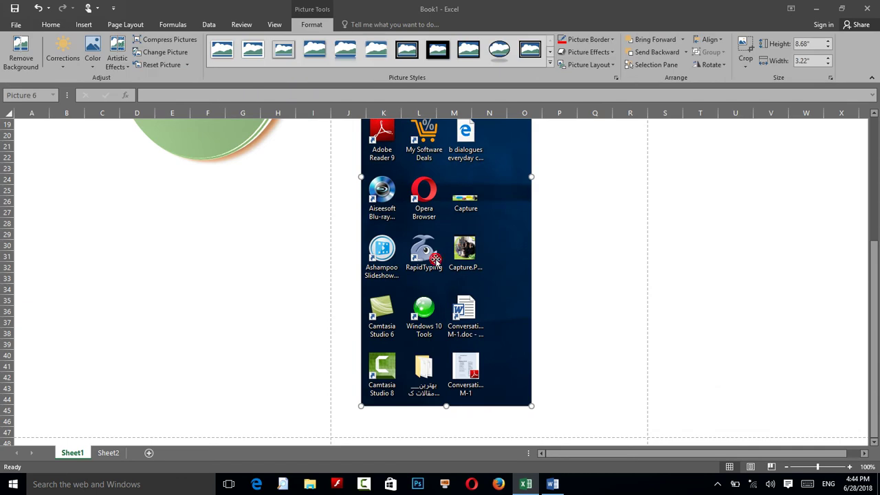
key(Delete)
scroll(591, 240, up, 6)
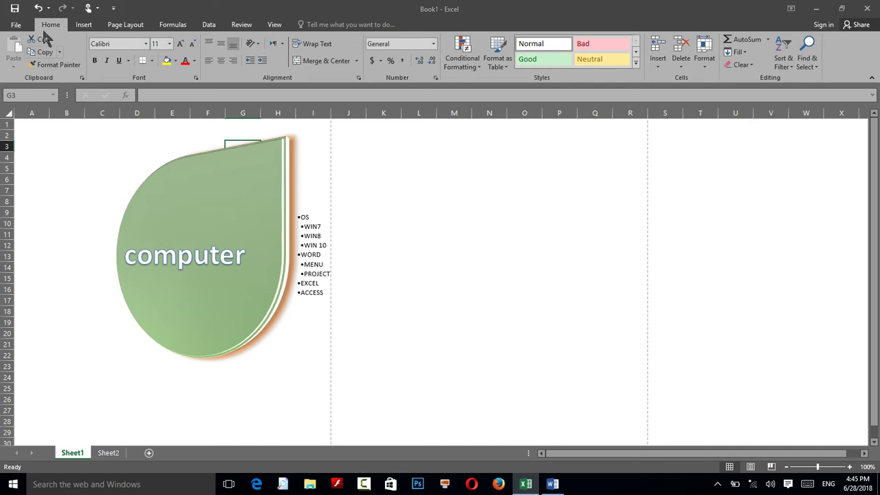
click(84, 25)
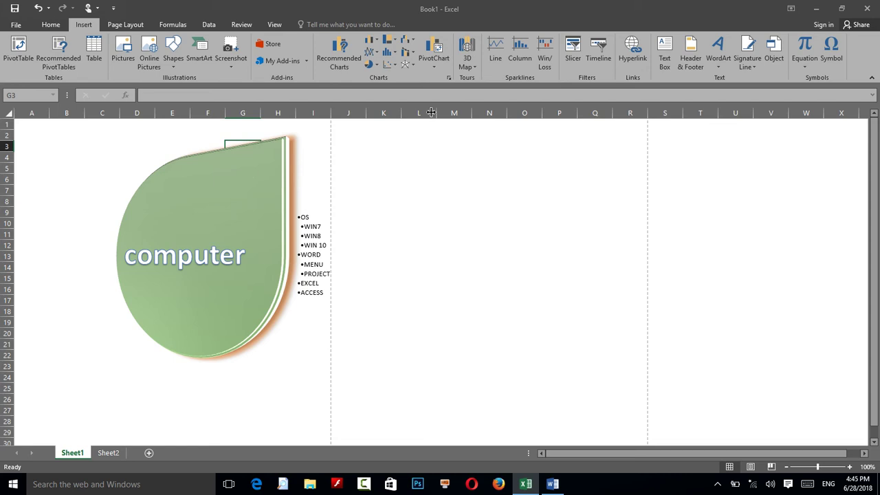
click(452, 80)
click(448, 273)
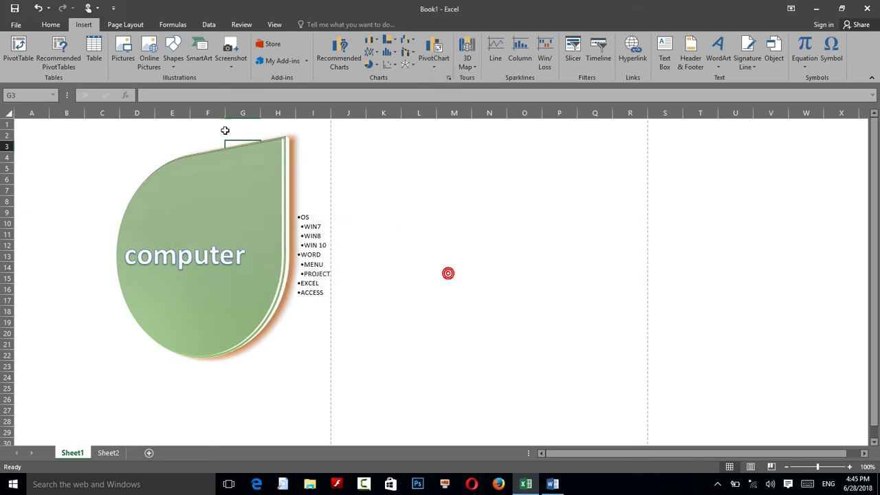
click(115, 26)
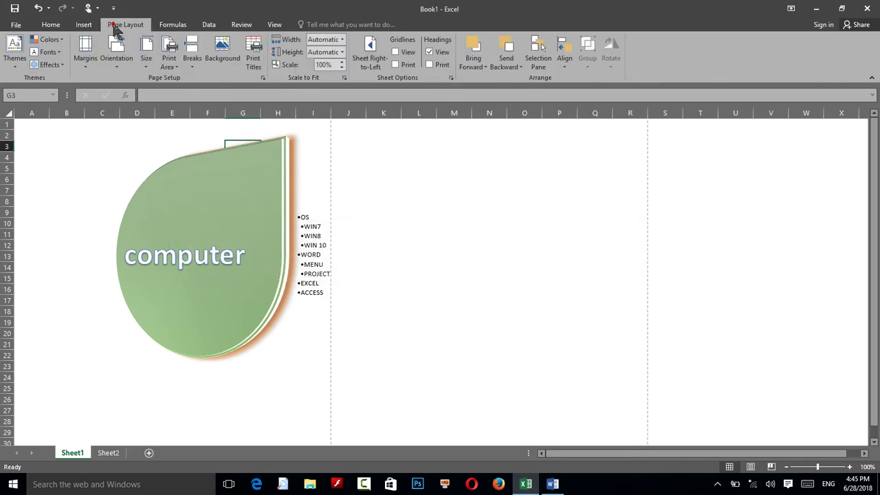
click(263, 78)
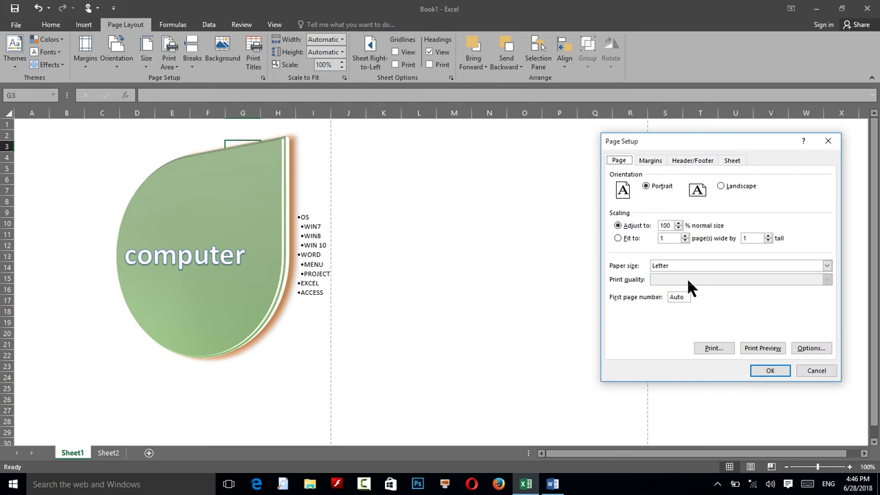
click(770, 371)
click(430, 290)
click(490, 334)
key(ctrl+v)
drag(647, 345, 464, 171)
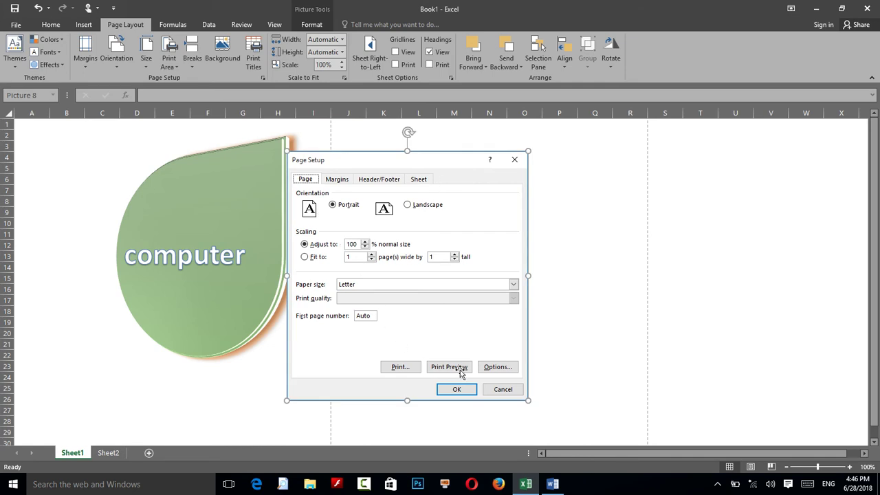
click(506, 390)
key(Delete)
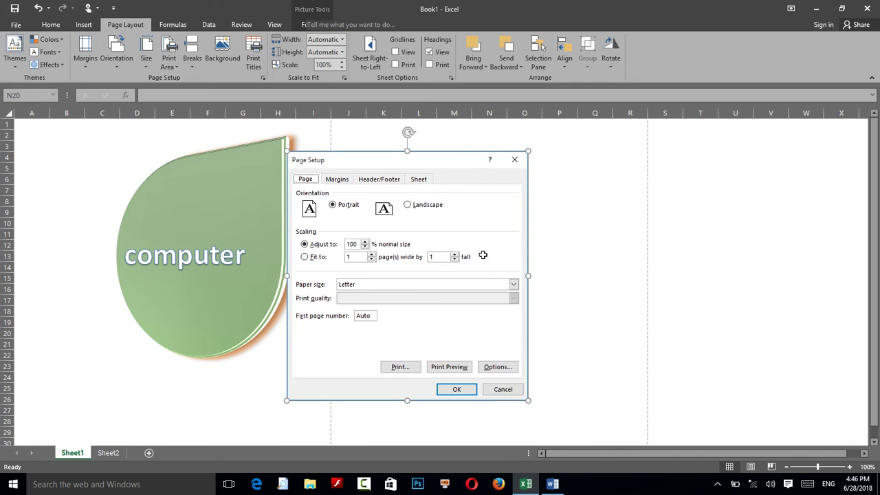
click(85, 25)
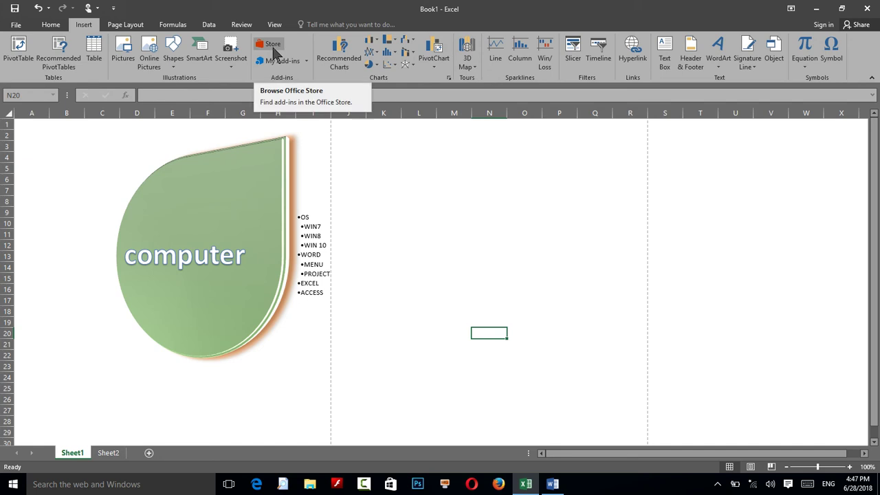
click(273, 46)
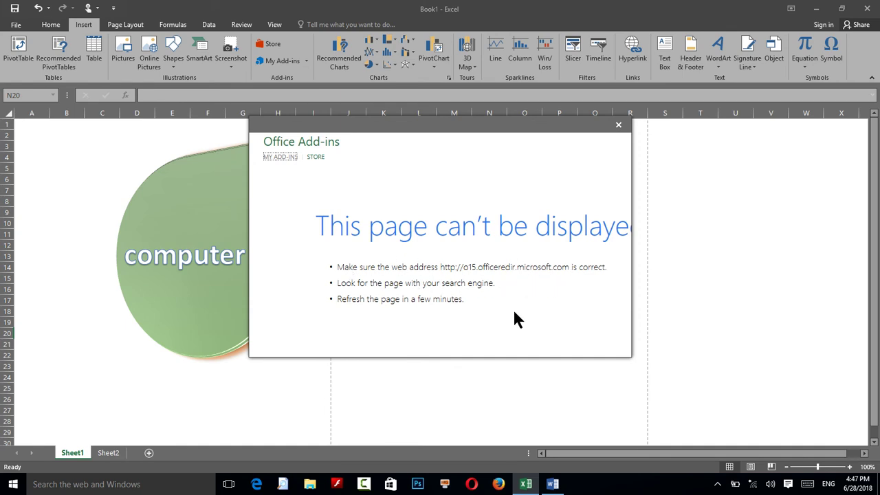
click(618, 125)
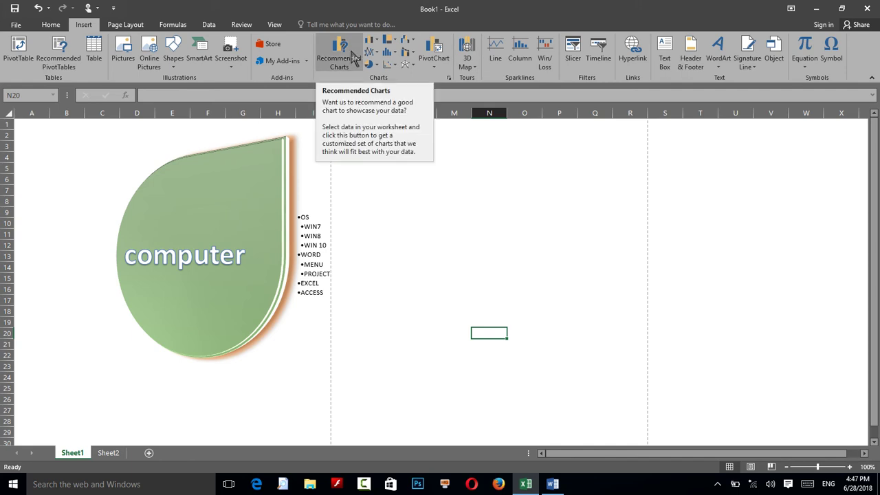
On Sheet2, enter the headers ID and NAME in cells A6 and B6.
click(108, 453)
click(76, 189)
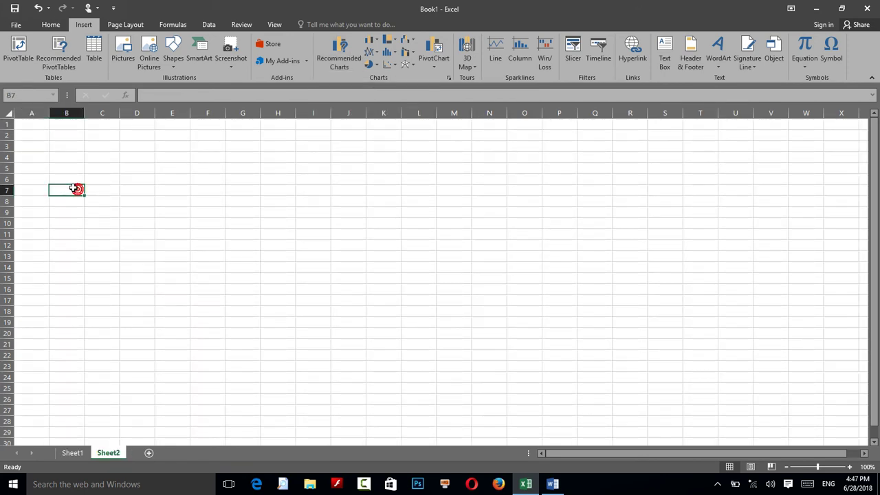
click(73, 179)
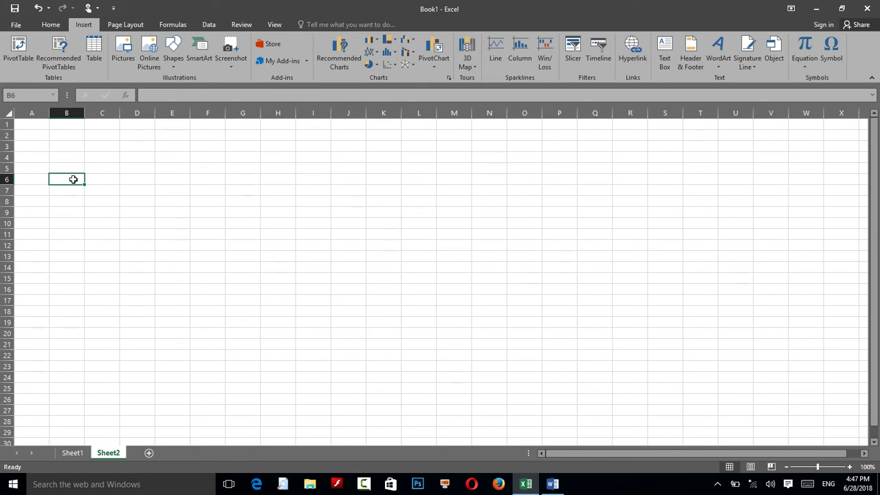
text(i)
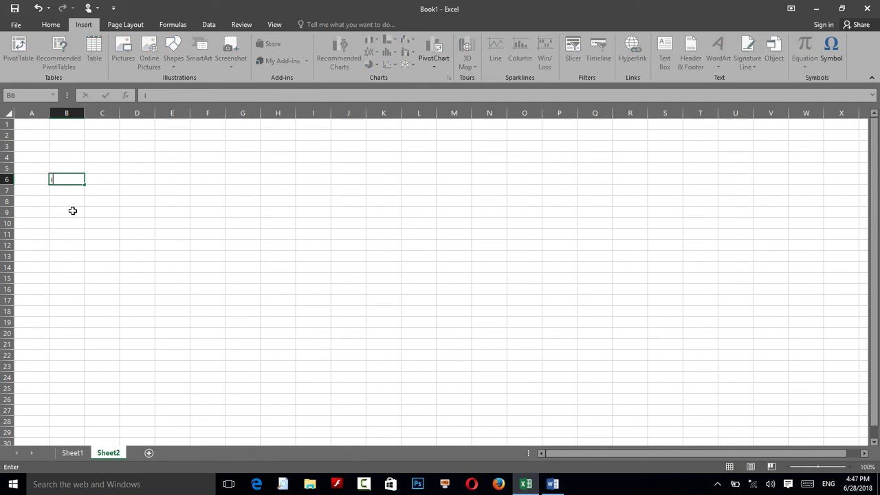
key(Escape)
key(Left)
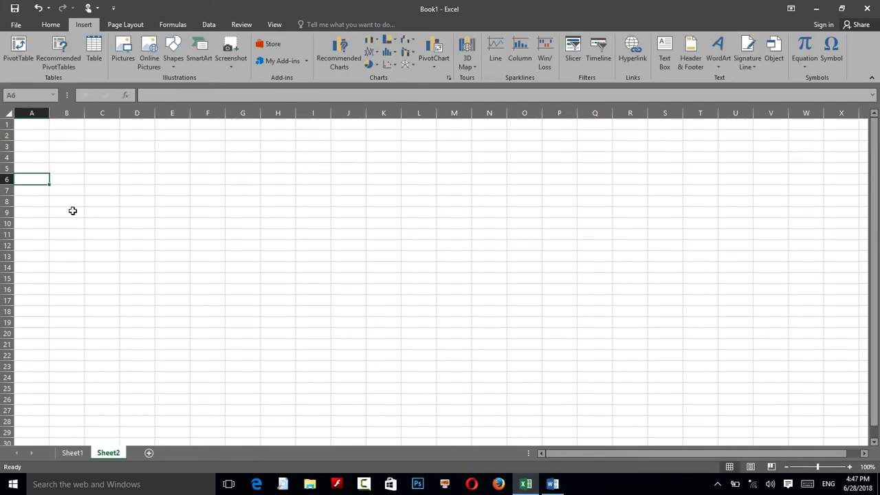
text(ID)
key(Tab)
text(NAME)
key(ctrl+Return)
key(Tab)
Add the headers POST, SALARY, OVERTIME and TOTAL in cells C6 through F6.
text(QPOS)
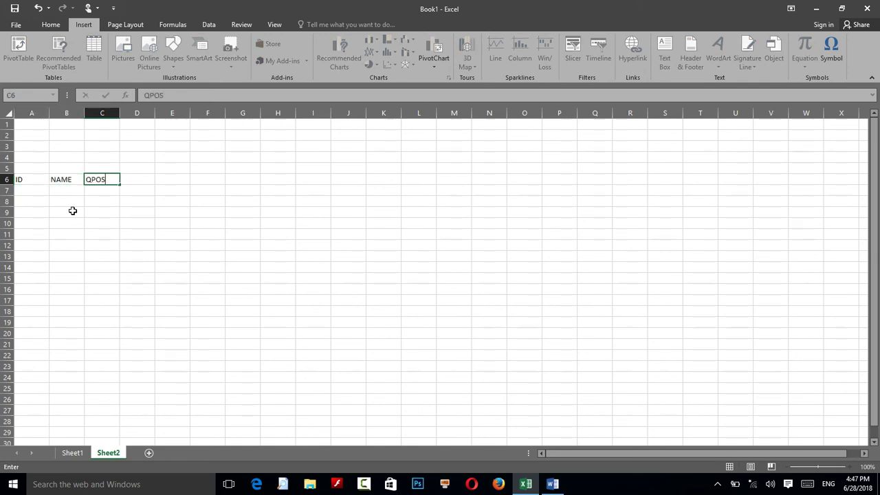
key(BackSpace)
key(BackSpace)
key(BackSpace)
text(POS)
key(BackSpace)
key(BackSpace)
key(BackSpace)
key(BackSpace)
text(POST)
key(Tab)
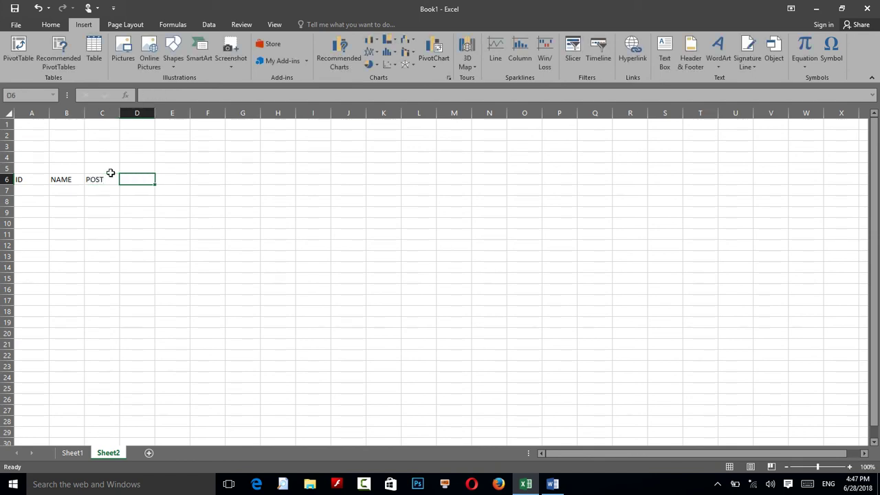
text(SLAR)
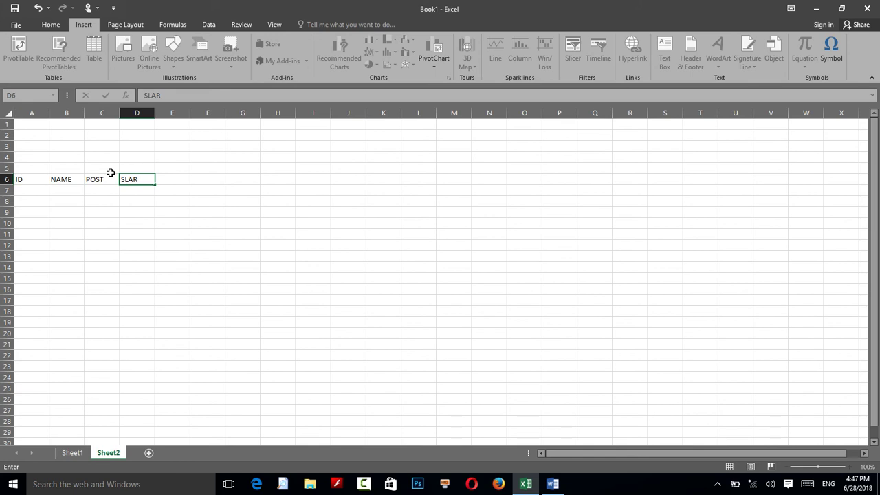
key(BackSpace)
key(BackSpace)
key(BackSpace)
text(A)
text(LARY)
key(Tab)
text(OV)
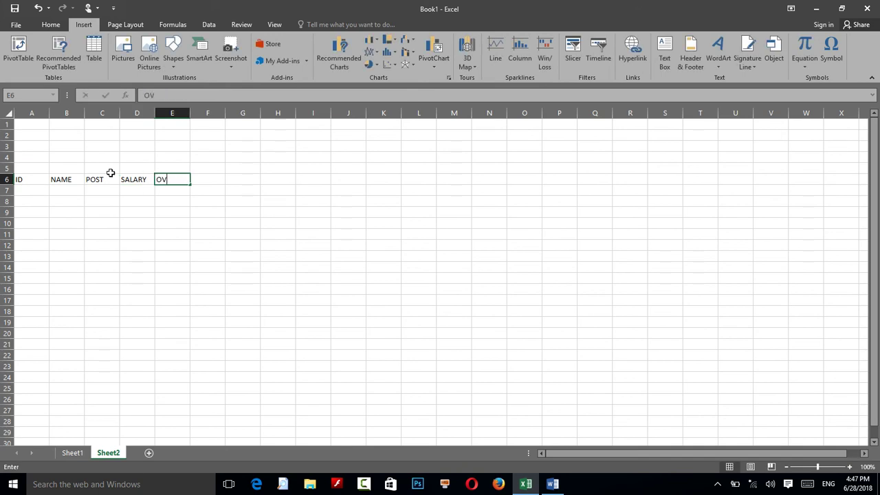
text(ERTIME)
key(Tab)
text(TOTAL)
key(Return)
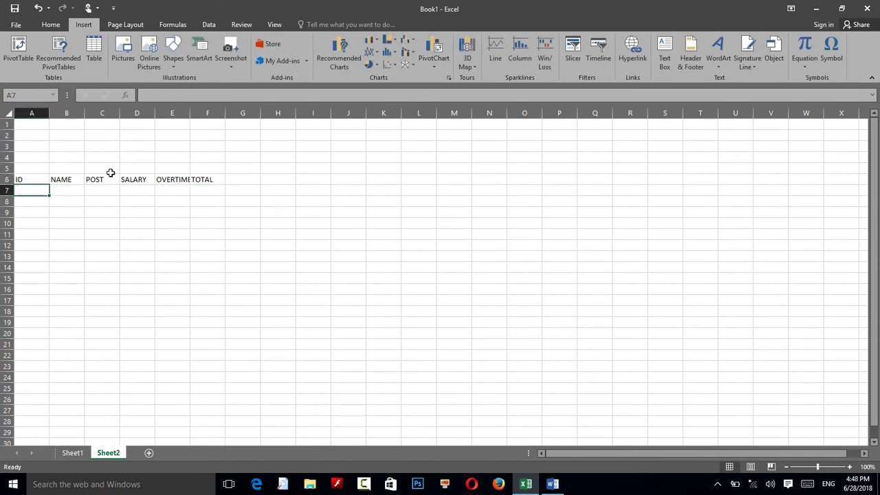
Fill row 7 with ID 1, an employee's name, DOC, 900 and 400, with AutoSum TOTAL 1300.
text(1)
key(Tab)
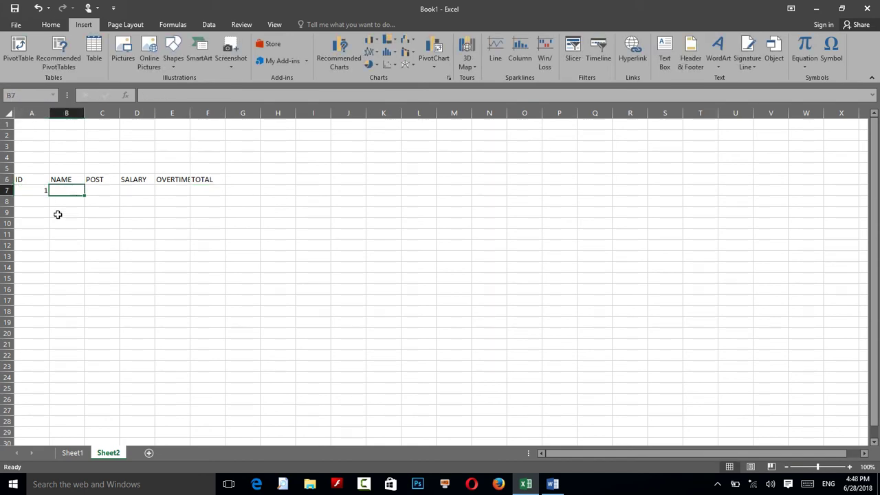
text(2ALI)
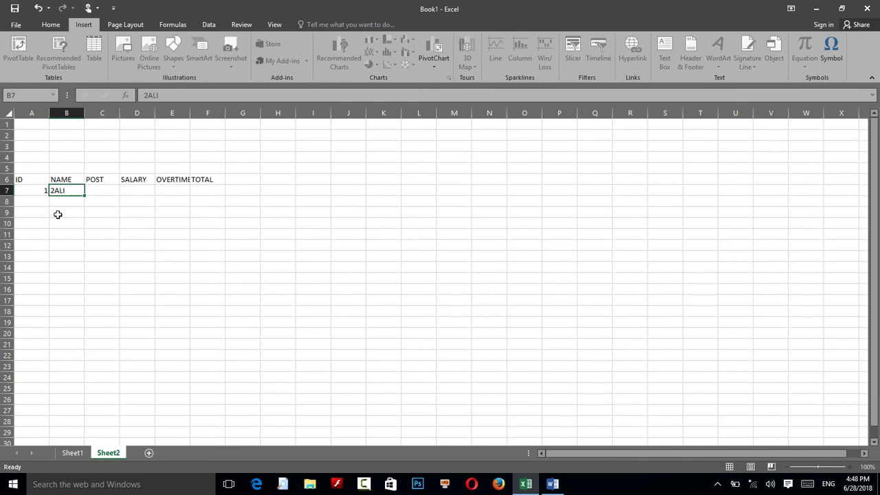
key(Tab)
text(DOC)
key(Tab)
key(Tab)
key(shift+Tab)
text(900)
key(Tab)
text(4)
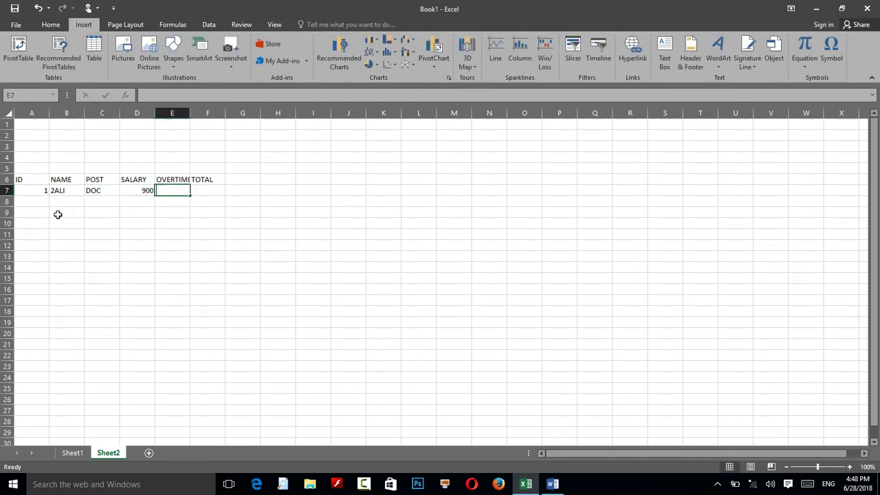
text(00)
key(Tab)
key(alt+equal)
key(Return)
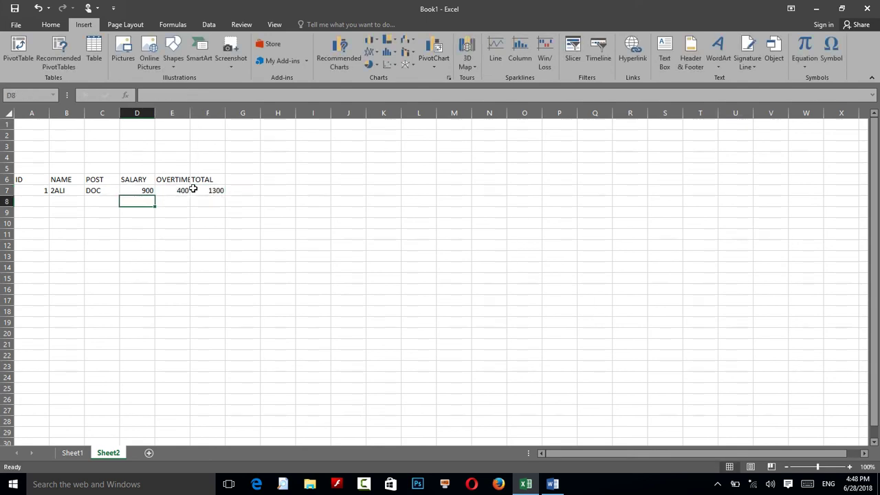
click(216, 191)
Copy the TOTAL formula down to row 18 and number the IDs 1–12 in column A.
drag(225, 196, 214, 318)
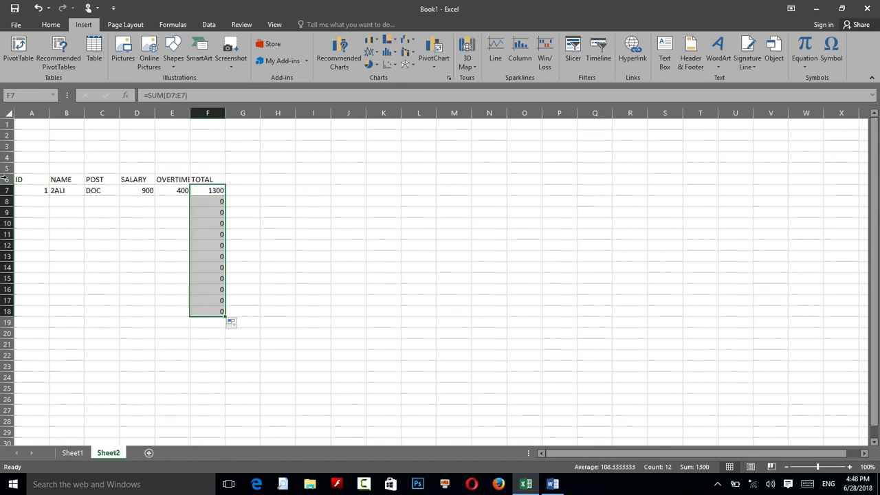
click(26, 190)
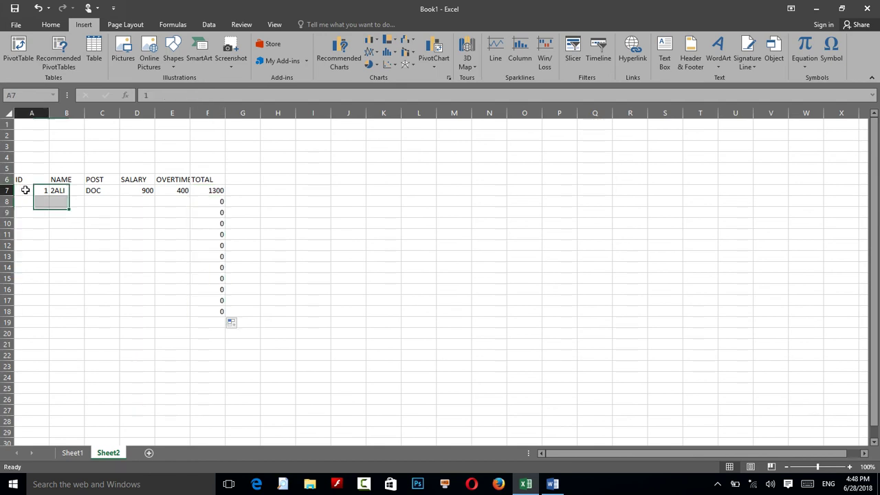
drag(52, 197, 61, 314)
drag(59, 200, 58, 211)
Enter the second employee (900, overtime 300) and a third with IT, salary 1000, overtime 300.
click(58, 199)
text(HAID)
key(BackSpace)
key(BackSpace)
text(MID)
key(Tab)
key(Tab)
text(900)
key(Tab)
text(300)
key(Return)
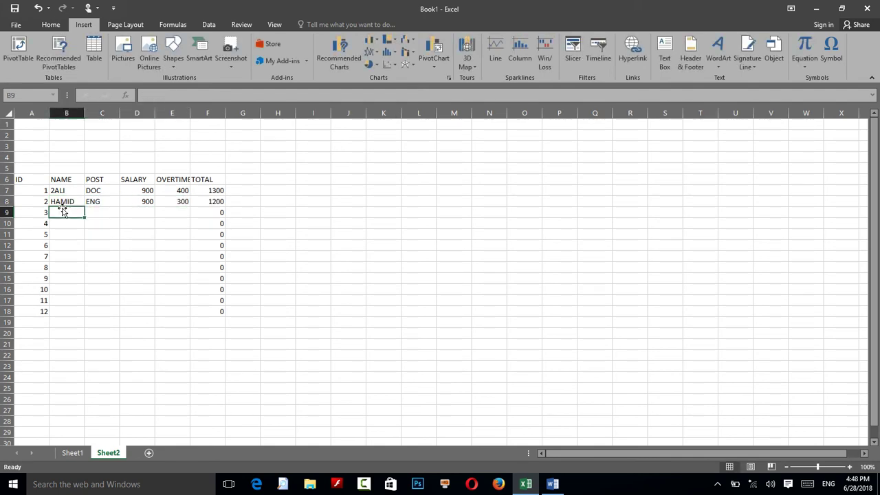
text(GHAR)
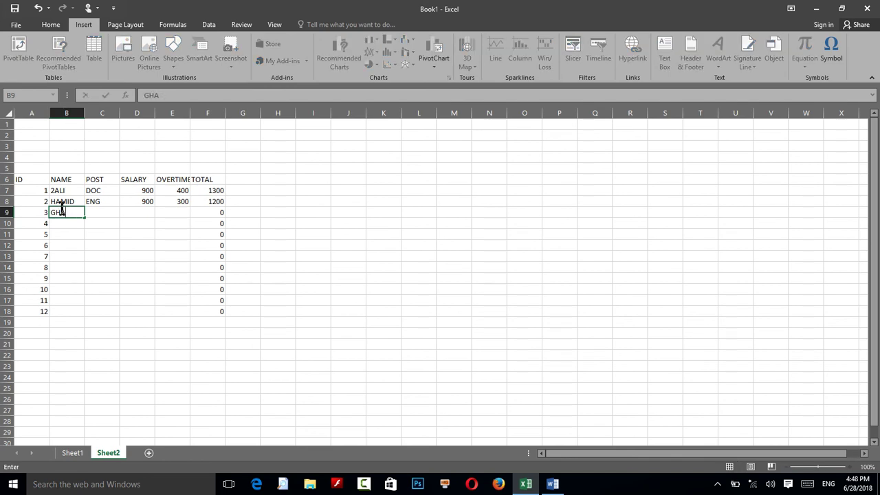
key(Tab)
text(IT)
key(Tab)
text(1000)
key(Tab)
text(300)
key(Return)
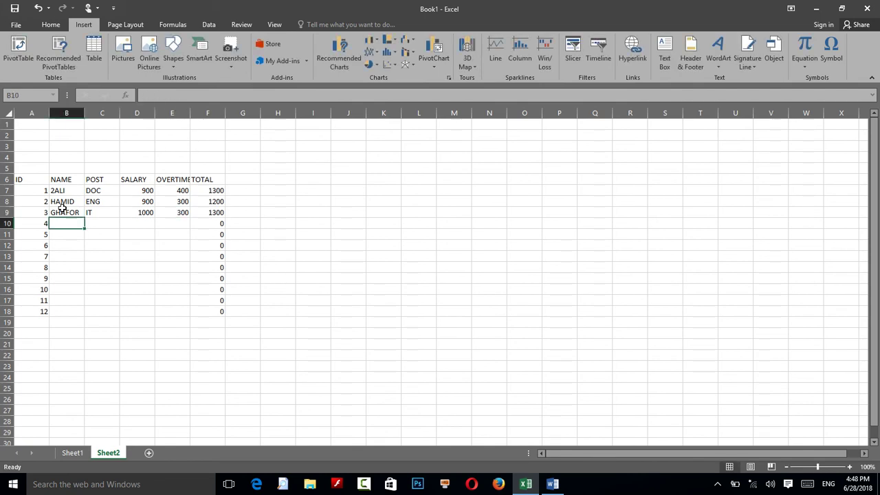
Add two employees: IT with salary 9000 and DRIVER with salary 8000, each with overtime 300.
text(RA)
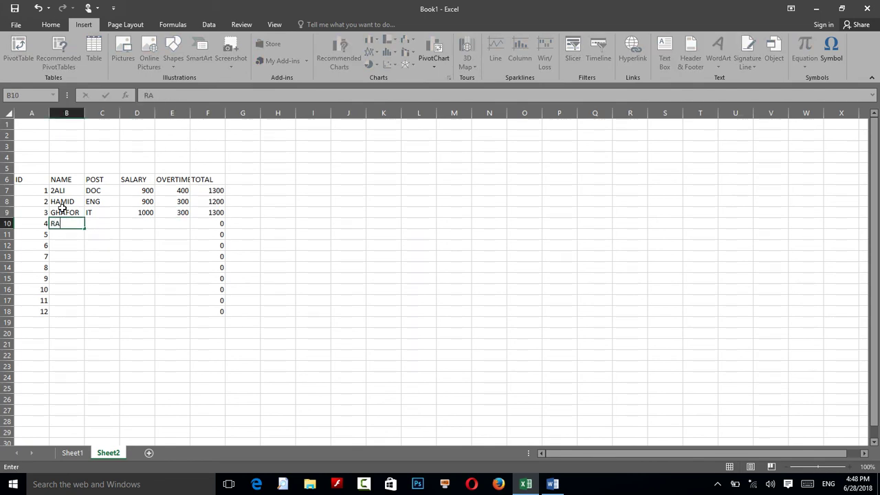
key(Tab)
text(IT)
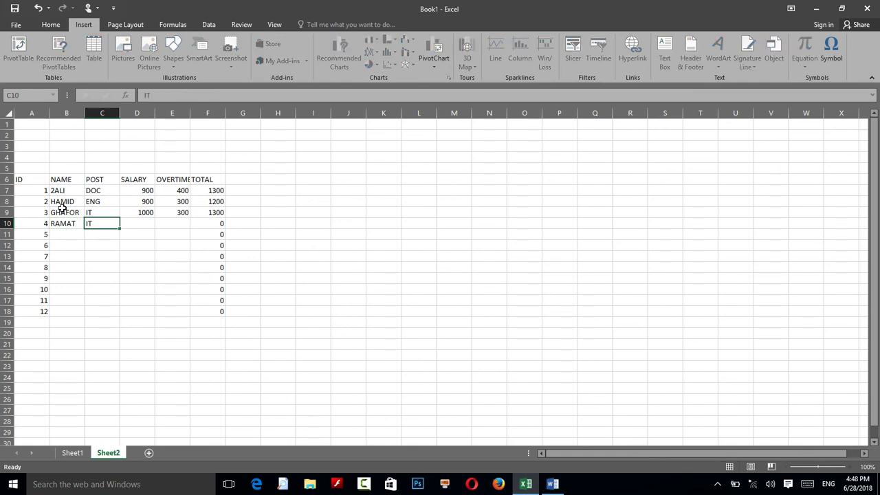
key(Tab)
text(9000)
key(Tab)
text(30)
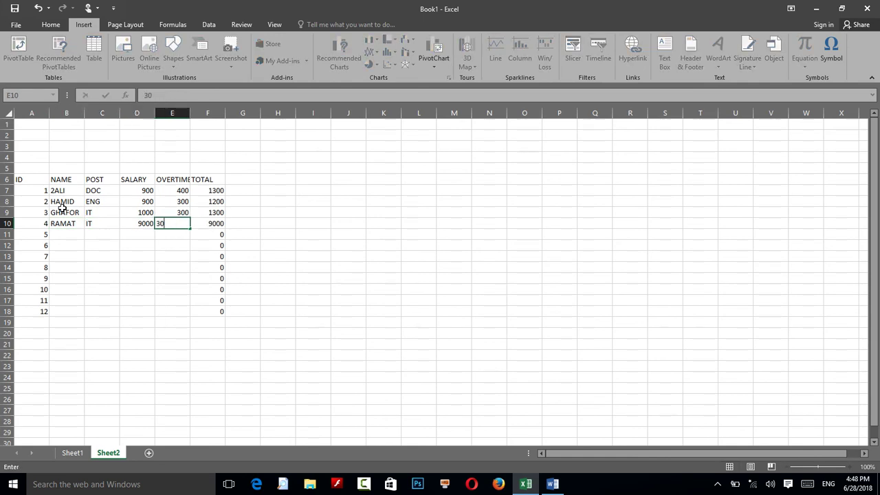
text(0)
key(Return)
text(JAN)
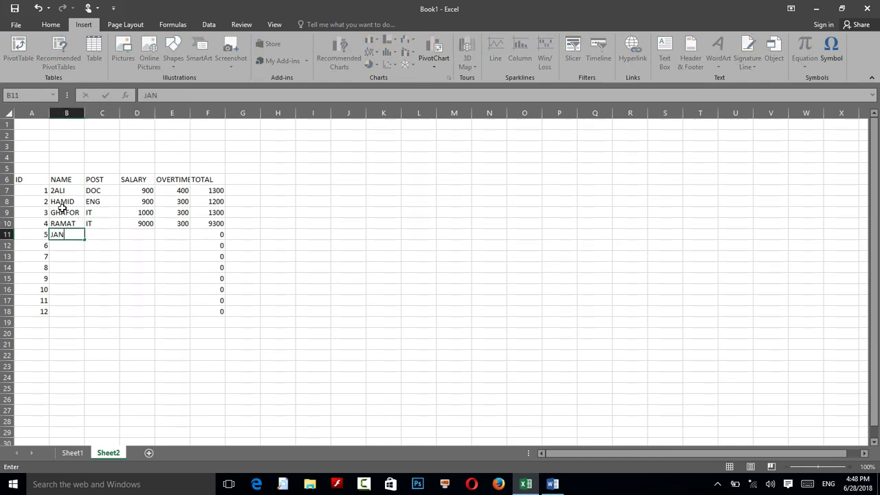
key(Tab)
text(DRIVER)
key(Tab)
text(8000)
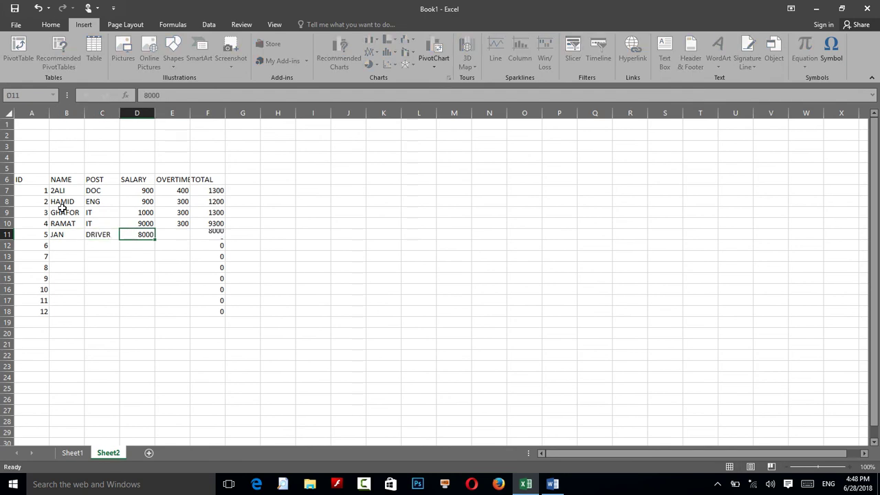
key(Tab)
text(300)
key(Return)
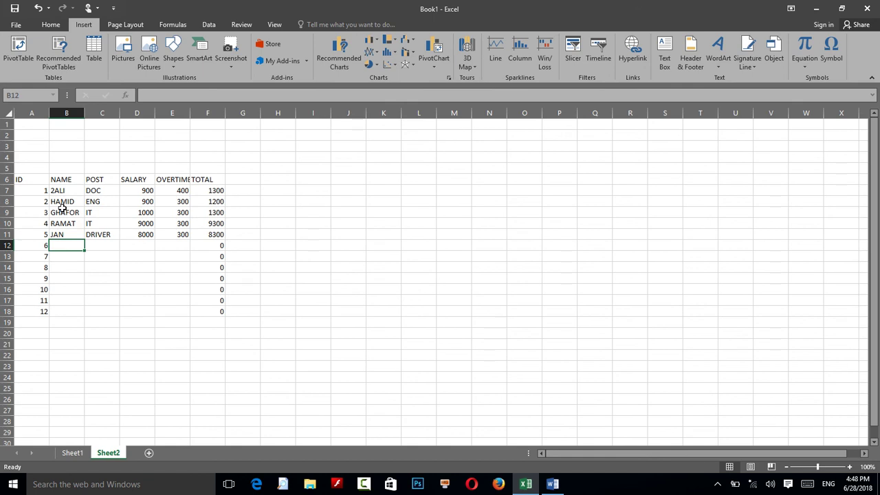
Add two ENG employees: salary 8000 with overtime 2300, and salary 22000 with overtime 2000.
text(MOHAMM)
key(Tab)
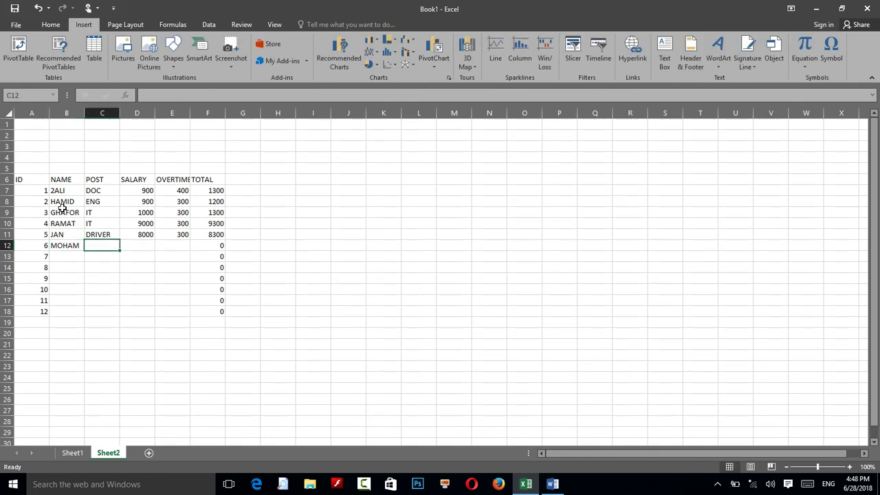
text(ENG)
key(Tab)
text(8000)
key(Tab)
text(2300)
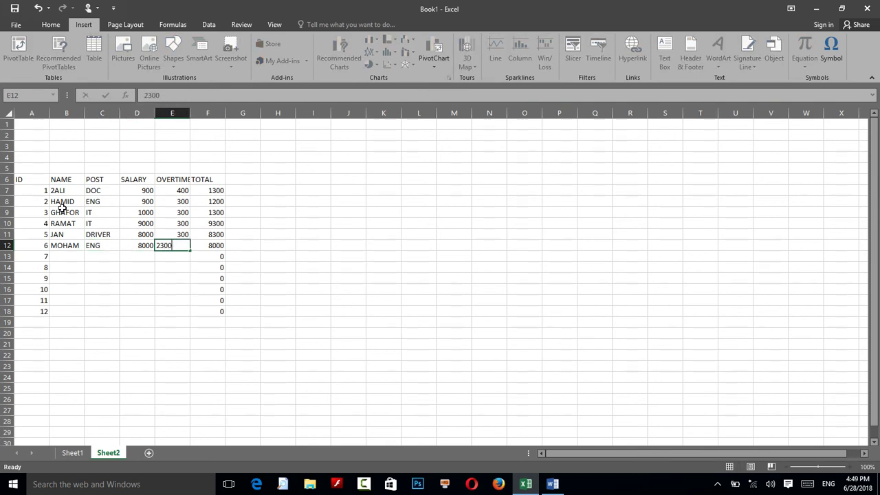
key(Return)
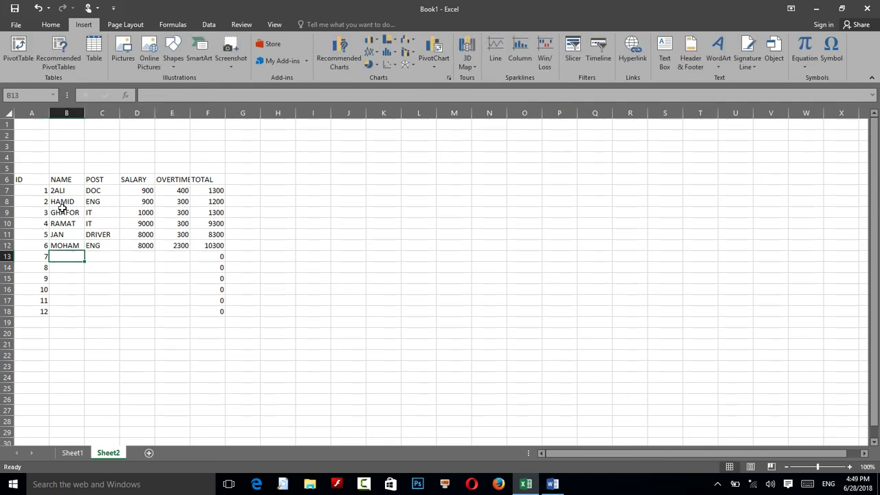
text(NEMAT)
key(Tab)
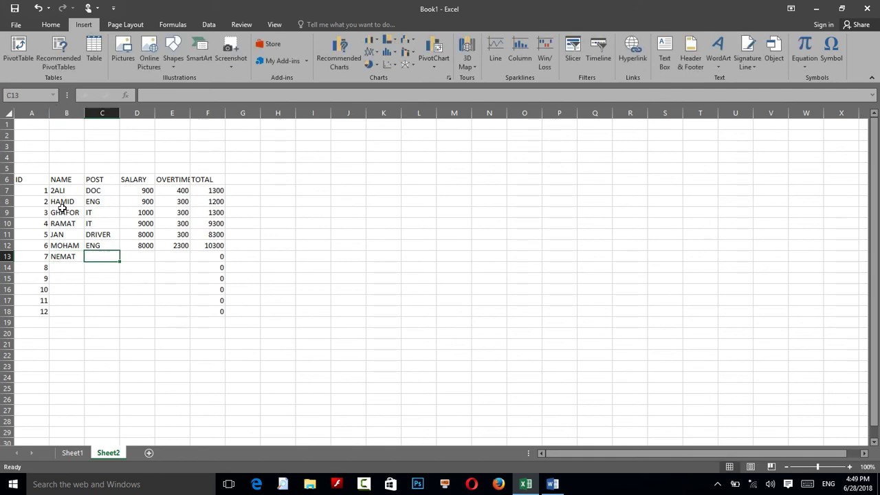
text(NET)
key(BackSpace)
key(BackSpace)
text(ENT)
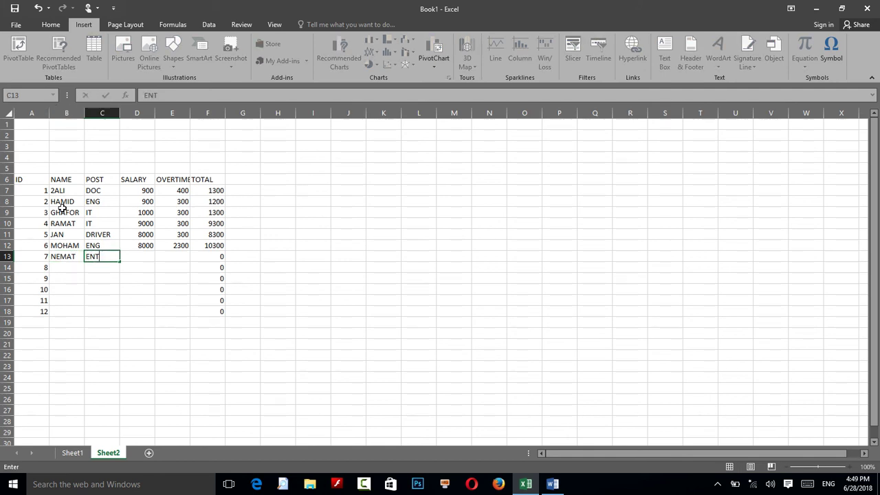
text(G)
key(Tab)
text(220000)
key(Tab)
text(2000)
key(Return)
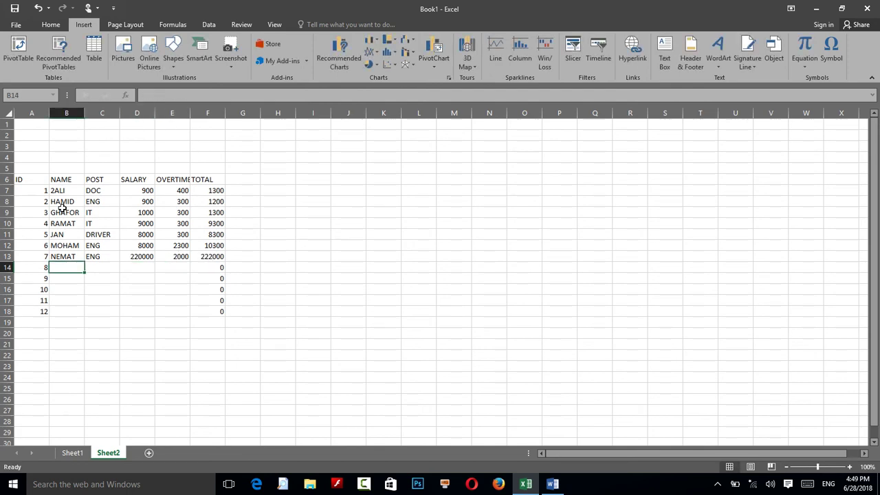
Add an IT employee (salary 8009090, overtime 39090) and an ENG employee (80090, 2989).
text(YASIN)
key(Tab)
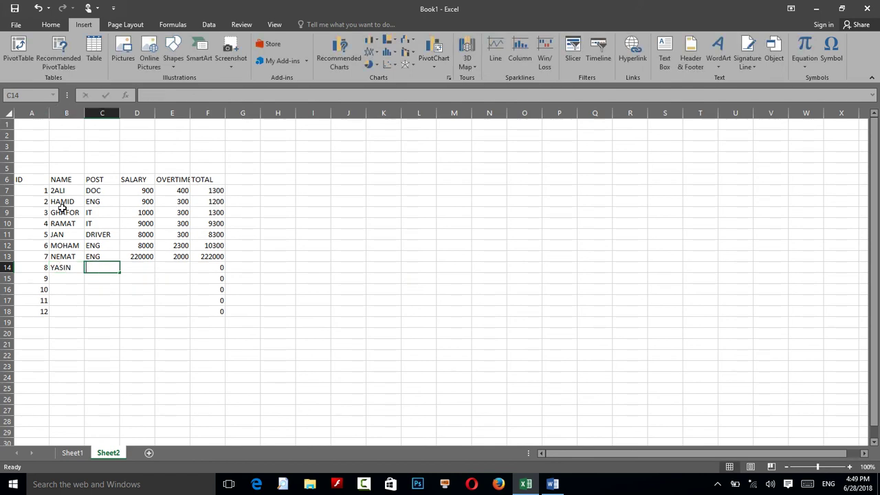
text(IT)
key(Tab)
text(8009090)
key(Tab)
text(39090)
key(Return)
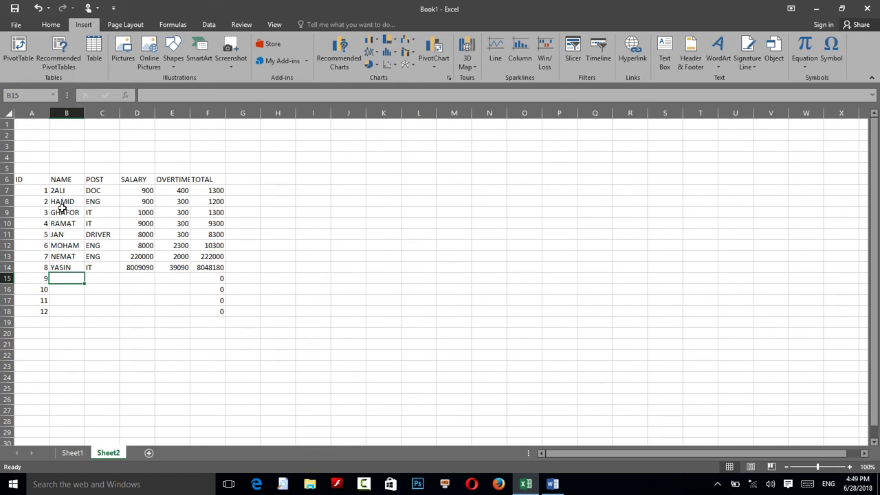
text(MOHSA)
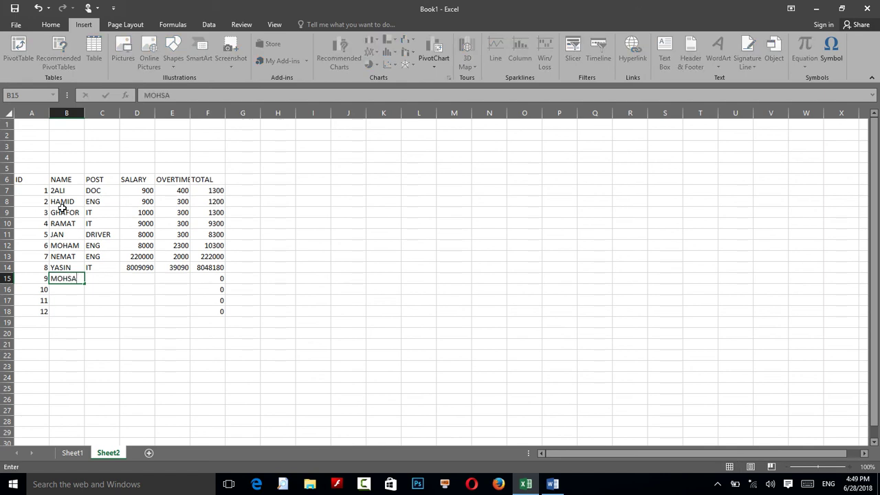
key(Tab)
text(ENG)
key(Tab)
text(80090)
key(Tab)
text(2989)
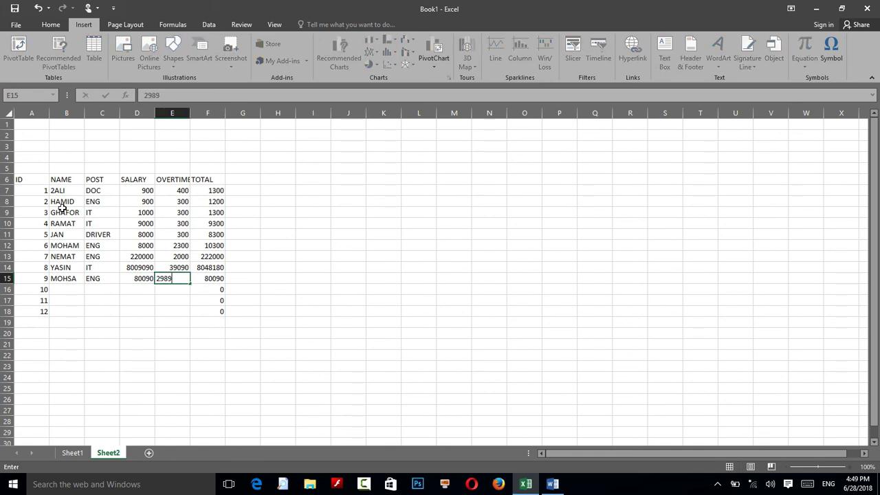
key(Return)
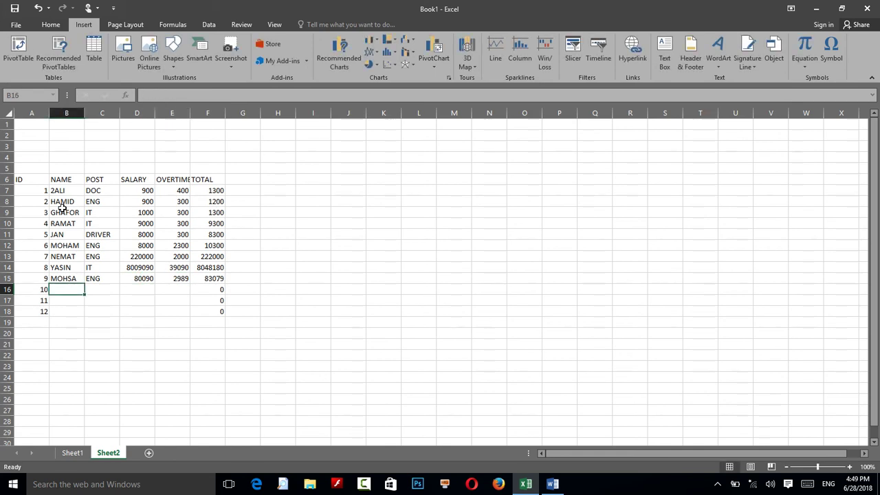
Clear the leftover IDs and zero totals from rows 16 to 18 below the table.
drag(40, 300, 92, 308)
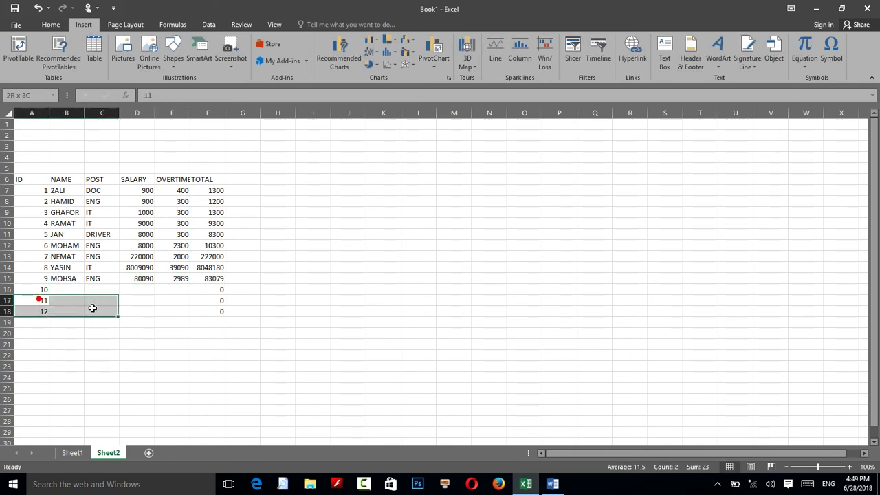
drag(44, 289, 215, 316)
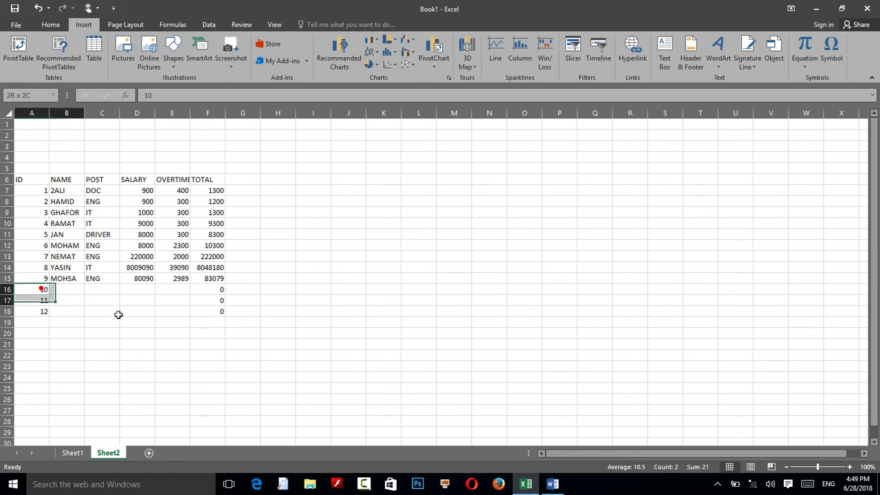
key(Delete)
click(204, 322)
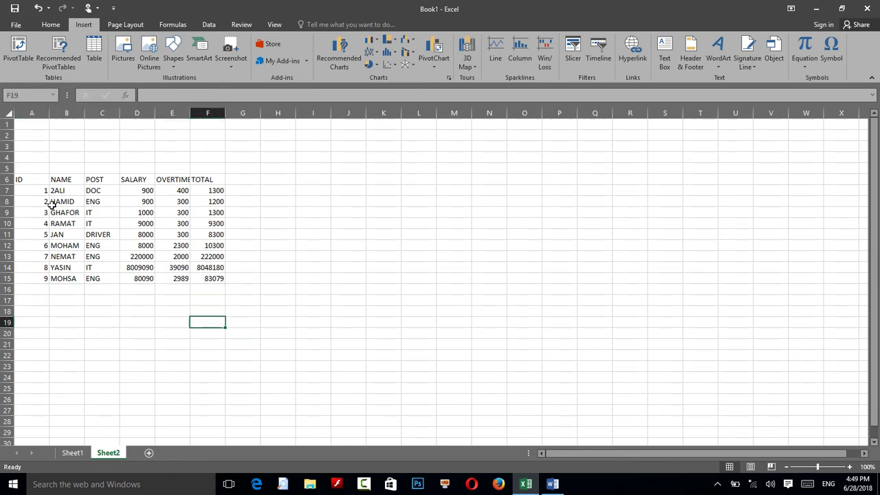
Apply All Borders to the employee table A6:F15.
drag(32, 181, 207, 278)
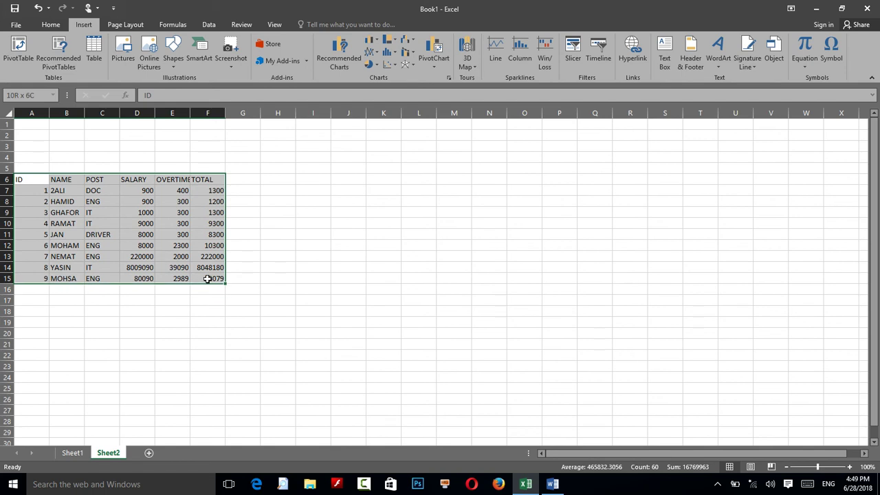
click(62, 26)
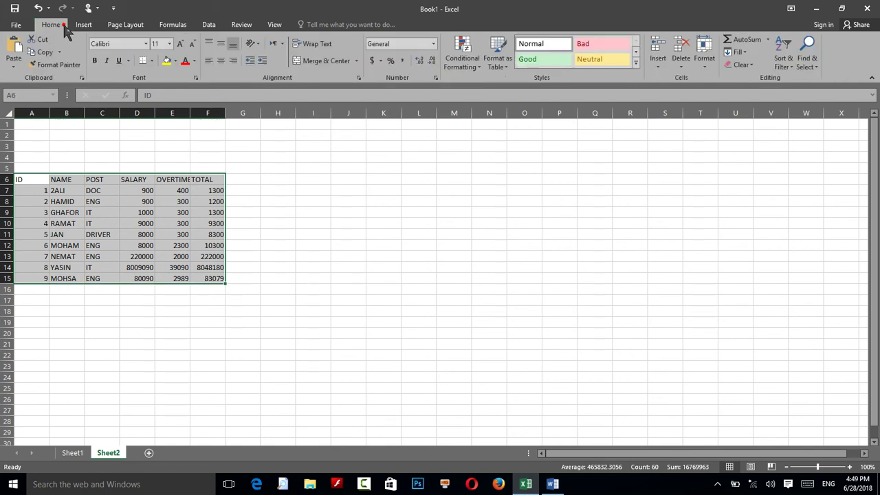
click(151, 61)
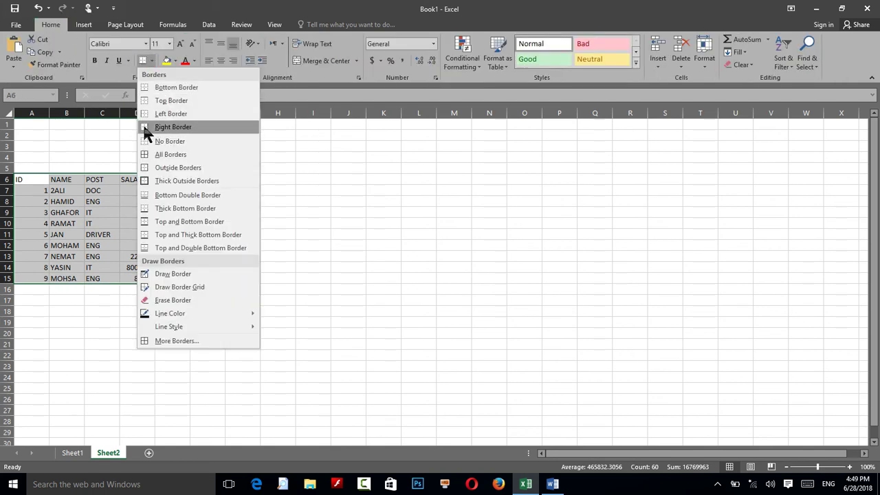
click(148, 154)
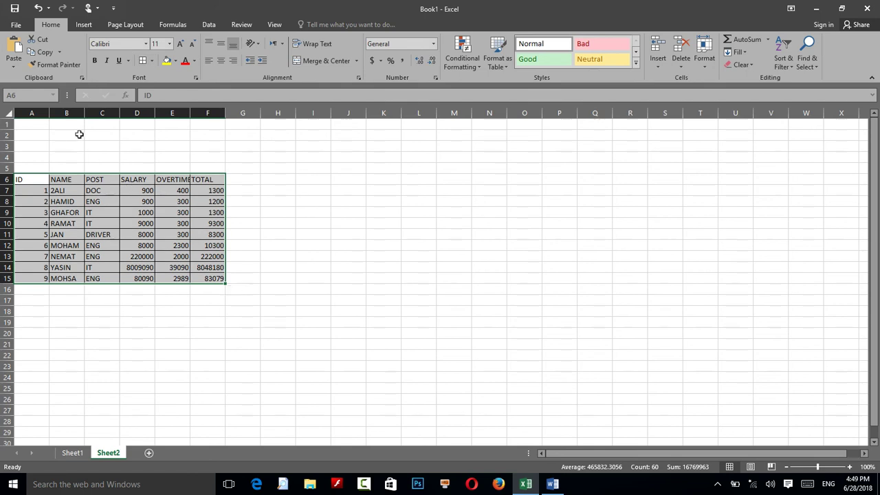
Autofit column A to the width of the ID numbers.
drag(49, 112, 49, 112)
double_click(48, 112)
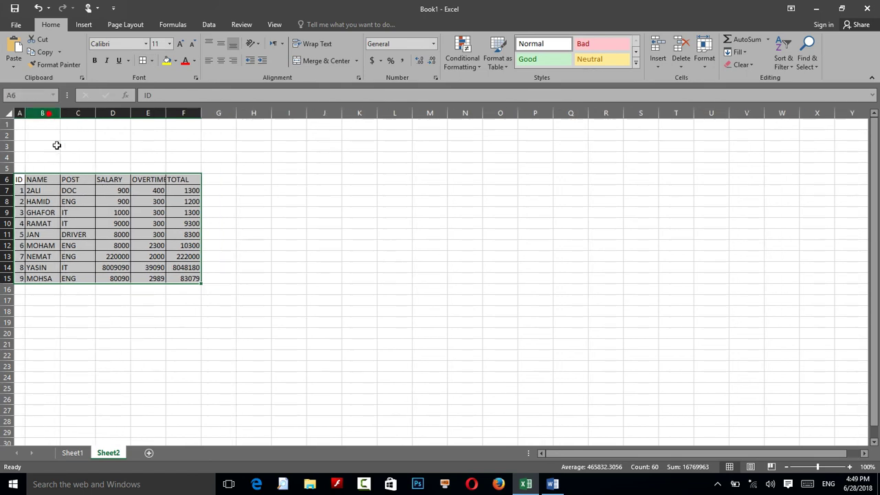
click(93, 29)
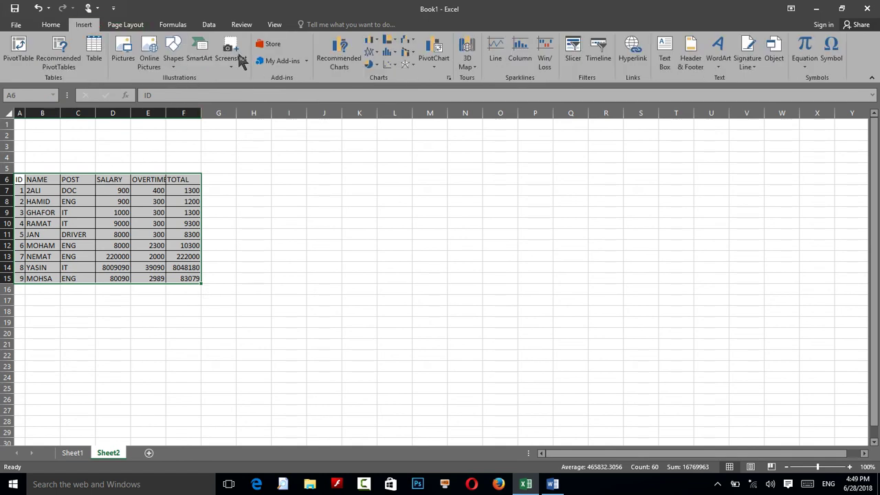
Browse every chart type in the Insert Chart dialog, from column through waterfall.
click(337, 62)
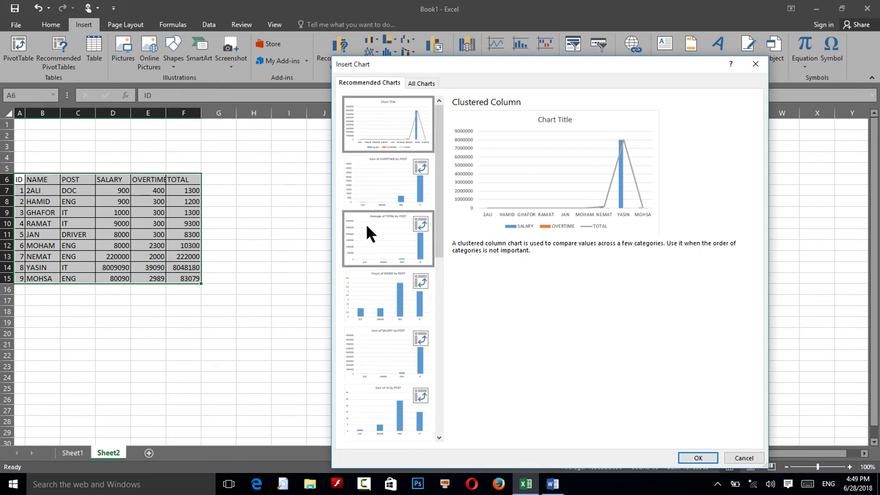
click(419, 84)
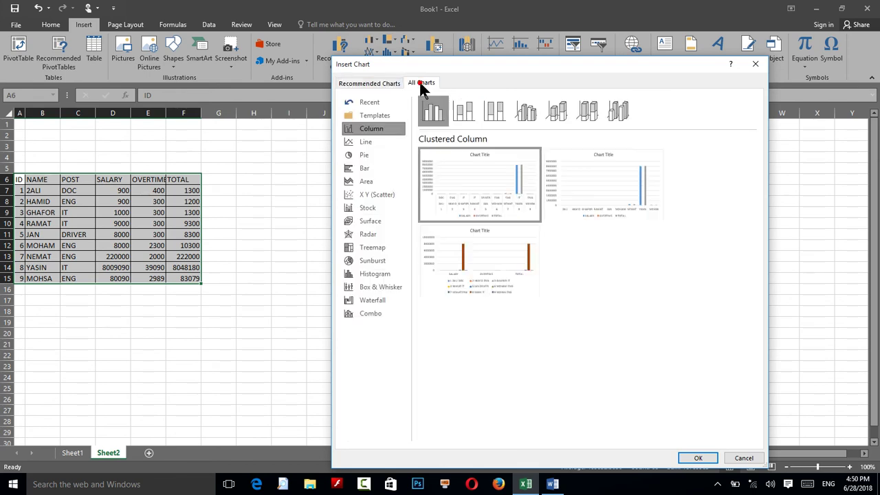
click(377, 105)
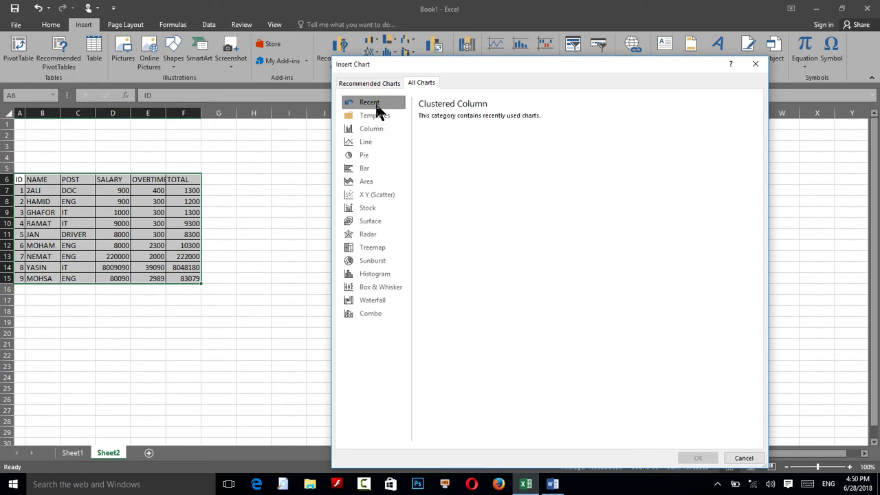
click(387, 117)
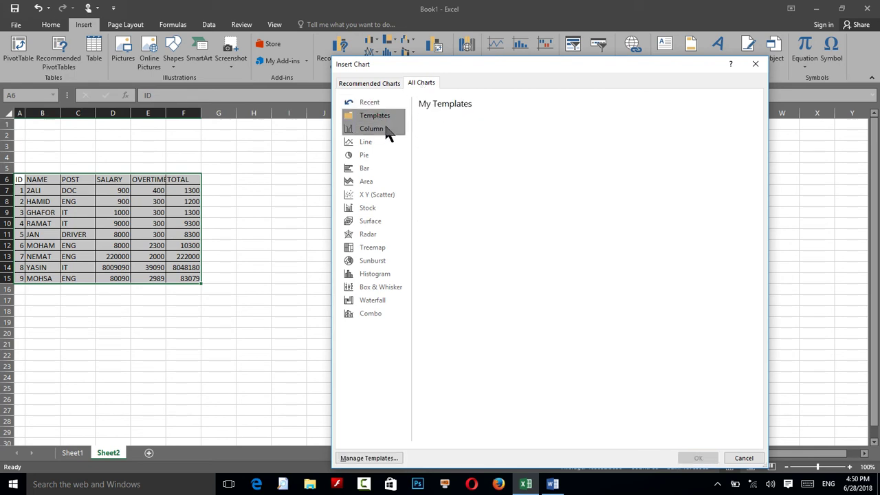
click(383, 130)
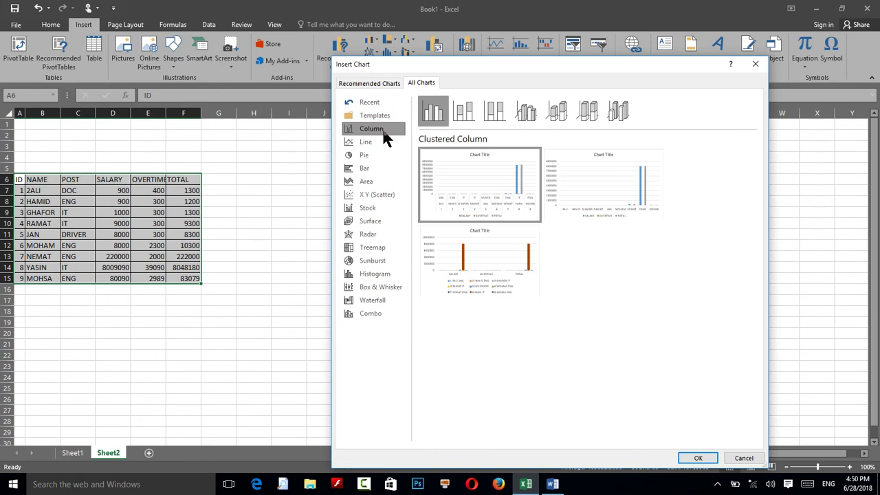
click(375, 143)
click(375, 155)
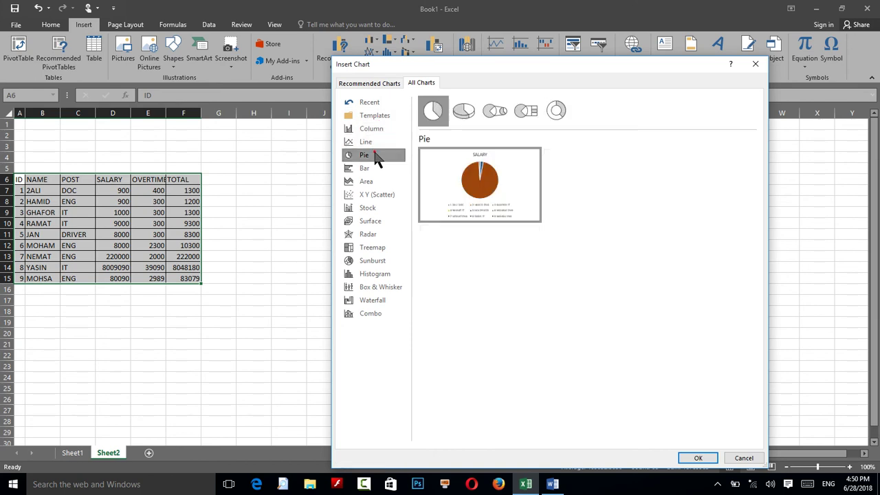
click(372, 169)
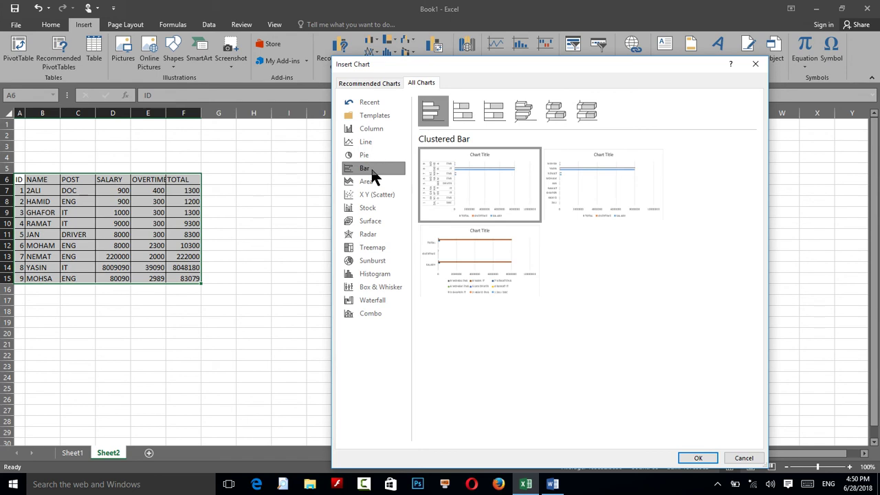
click(375, 182)
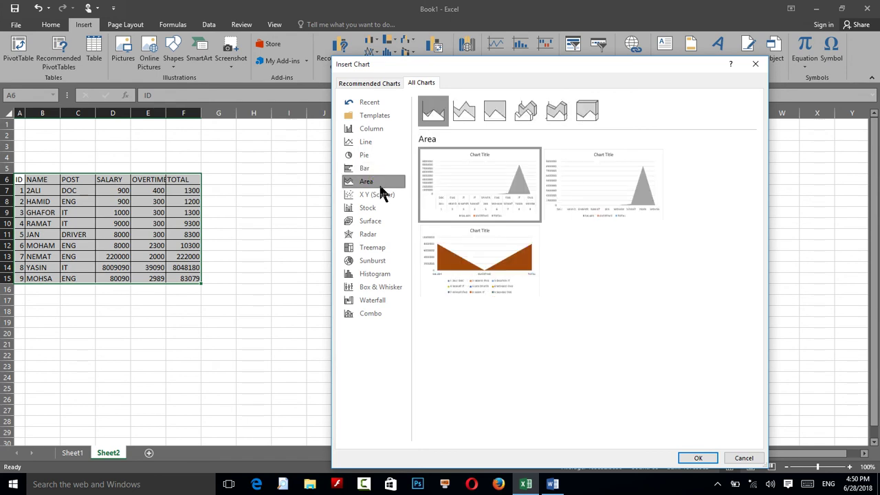
click(375, 197)
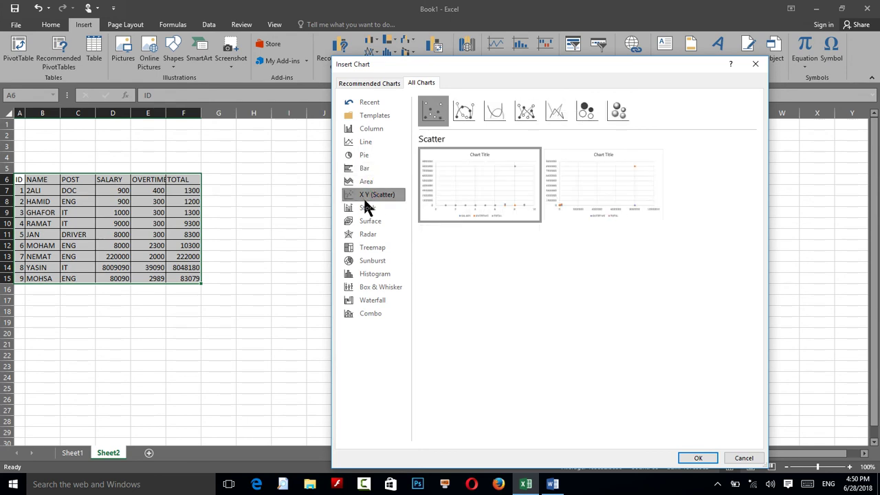
click(368, 210)
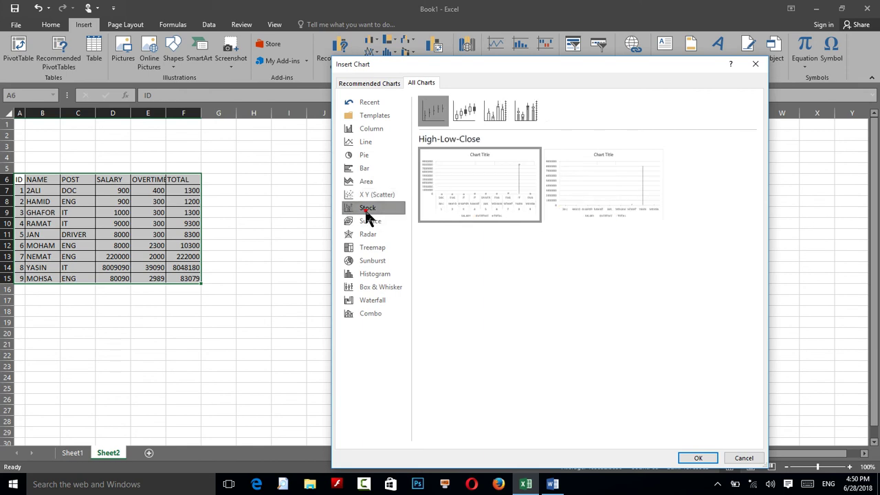
click(369, 222)
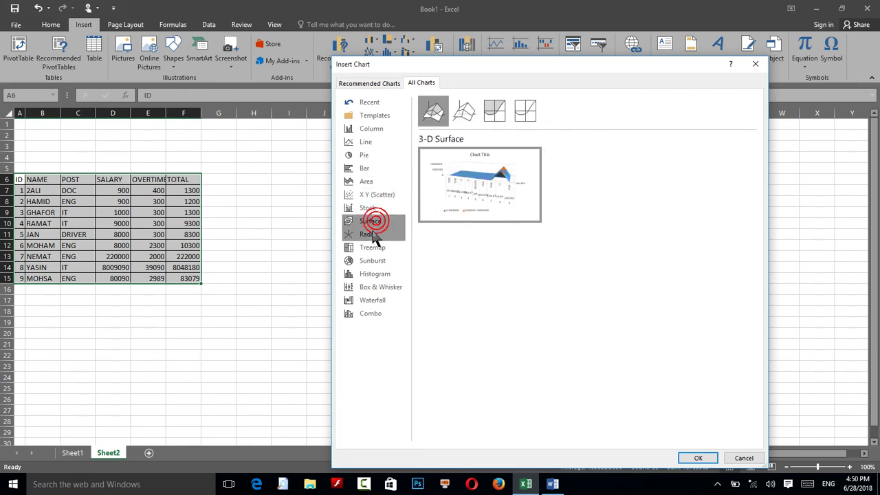
click(371, 233)
click(370, 247)
click(369, 261)
click(368, 274)
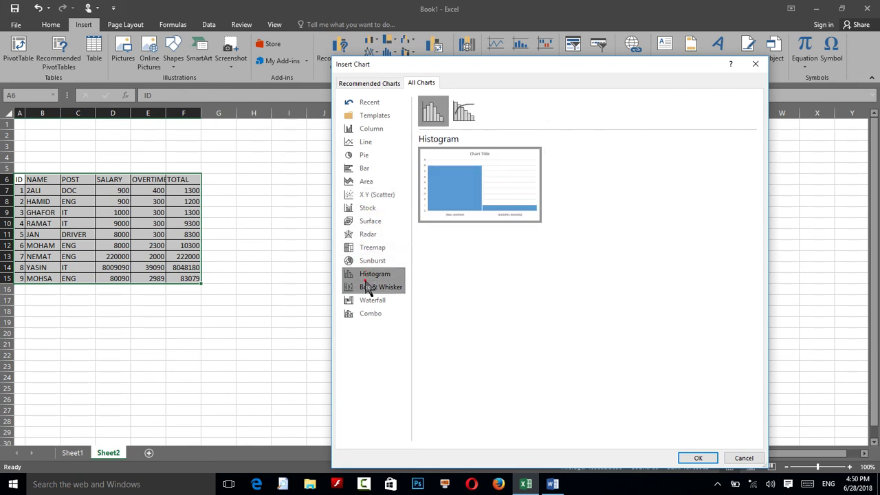
click(366, 288)
click(368, 300)
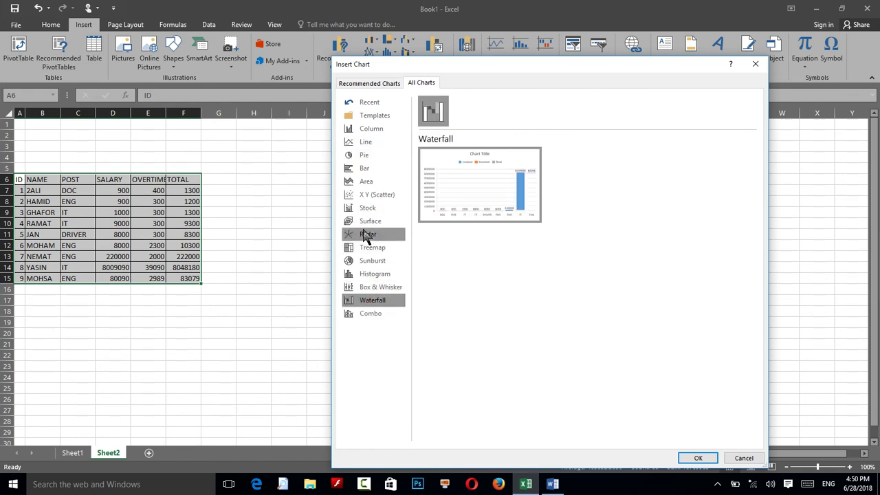
Preview the data as stacked, 100% stacked and 3-D area charts.
click(363, 183)
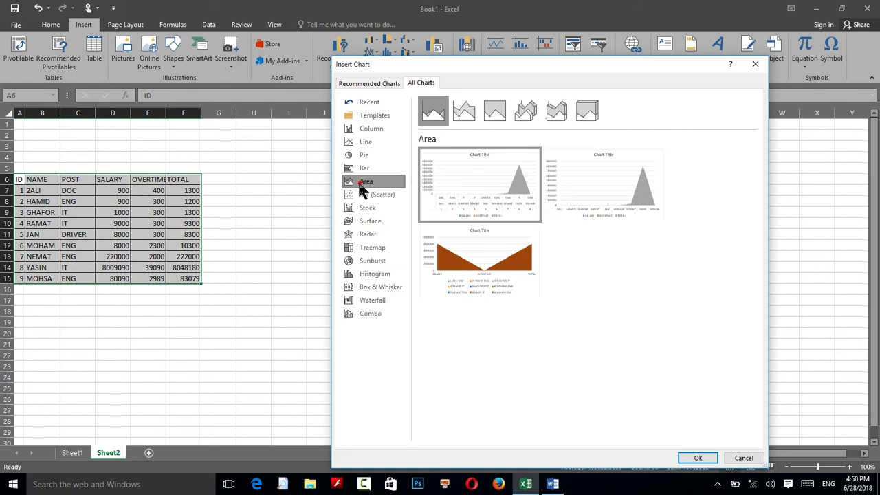
click(462, 121)
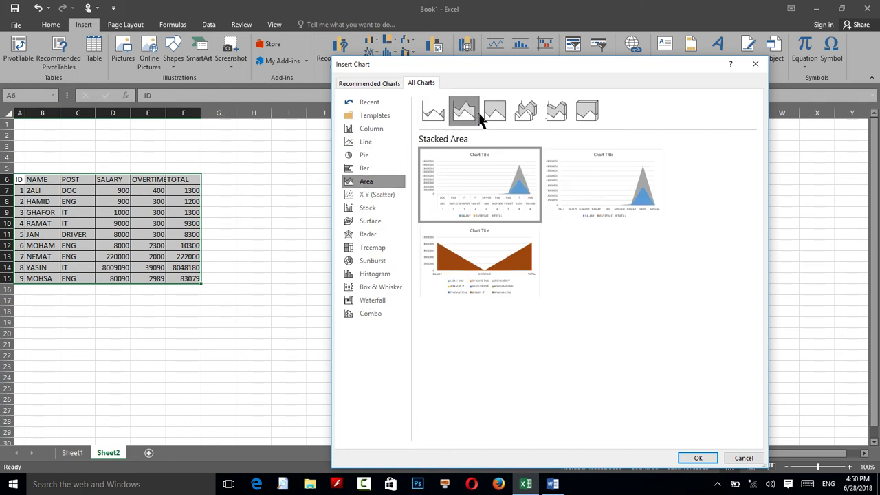
click(495, 117)
click(516, 121)
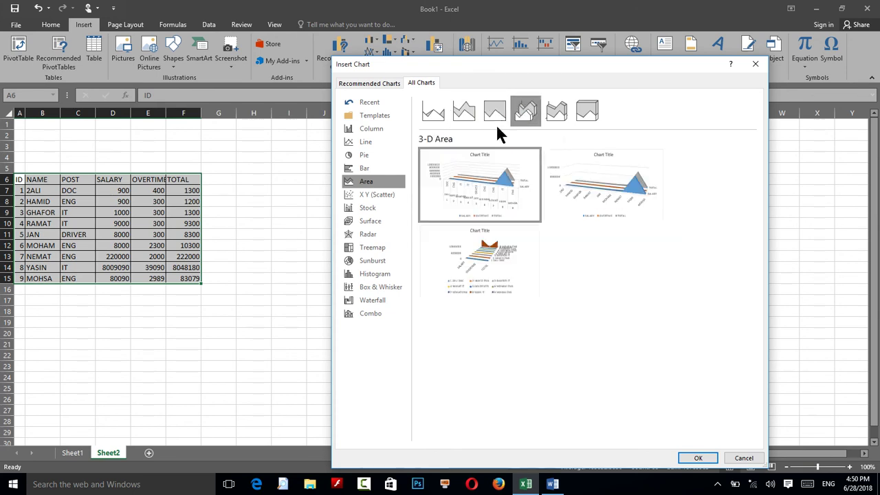
Compare the clustered, stacked, 100% stacked and 3-D column chart variants.
click(375, 128)
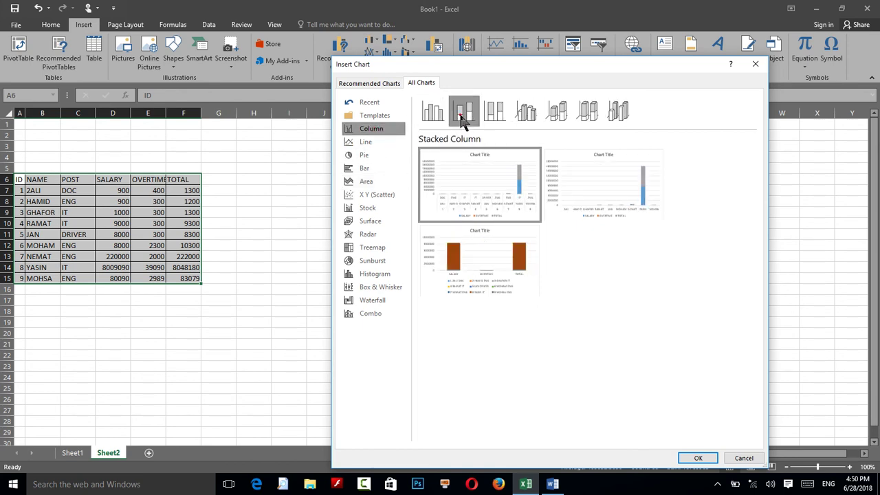
click(521, 113)
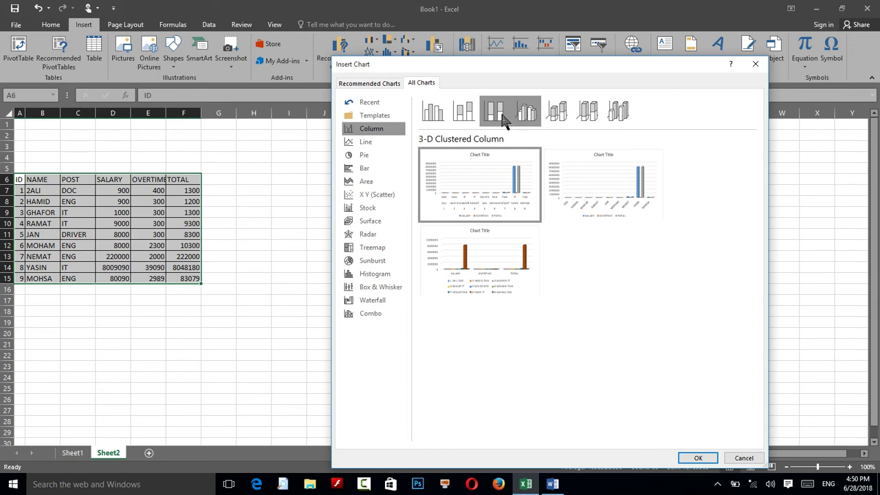
click(496, 114)
click(464, 114)
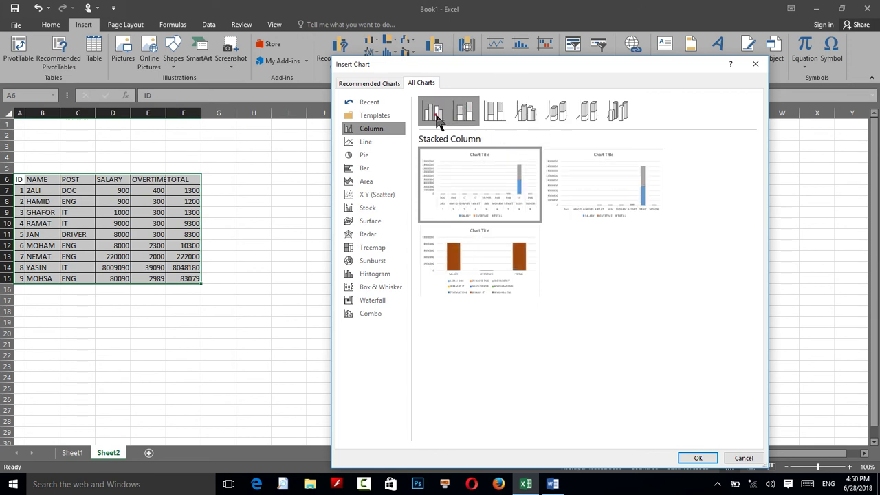
click(434, 112)
click(588, 111)
click(618, 114)
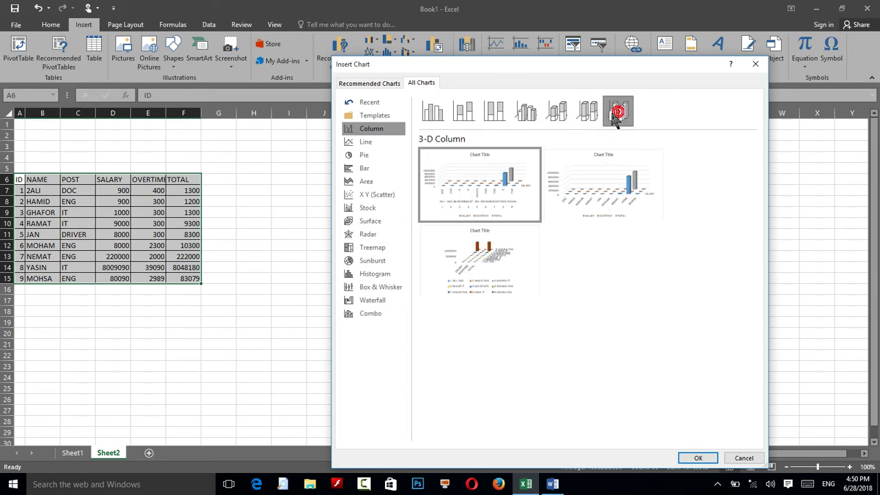
click(588, 115)
click(530, 119)
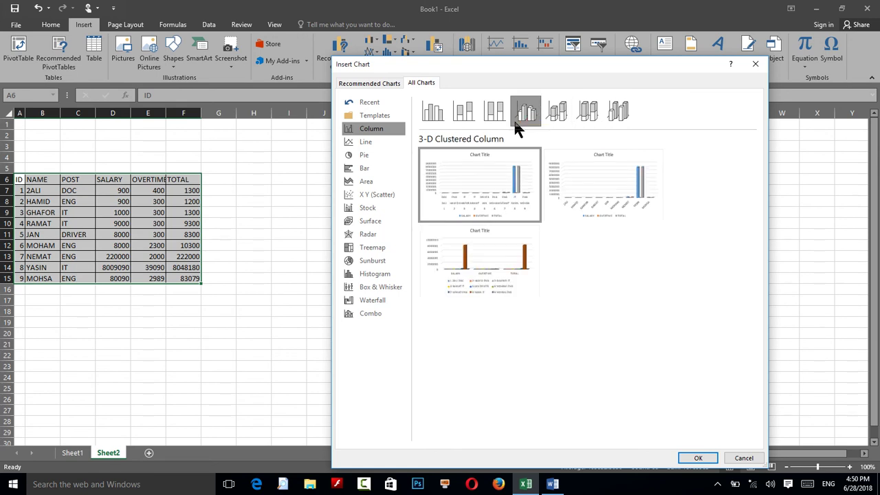
click(585, 118)
click(612, 115)
Insert the 3-D 100% stacked column chart, move it beside the table, and print-preview it.
click(588, 115)
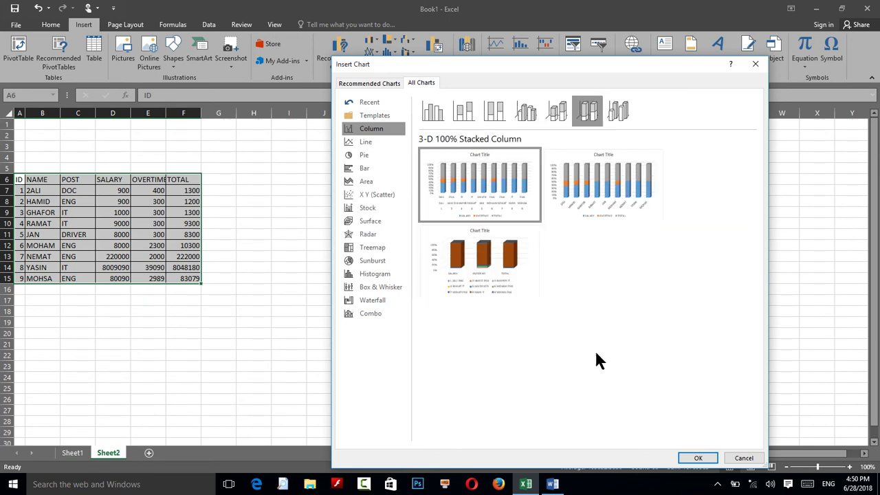
click(698, 458)
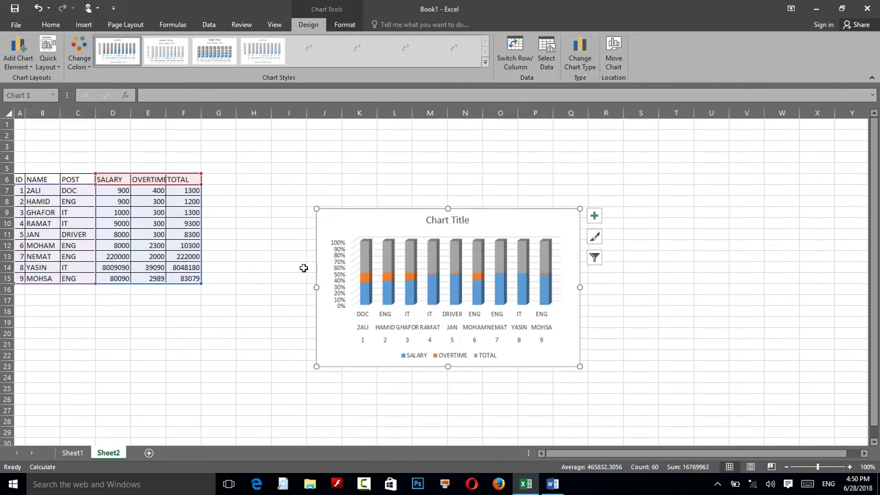
drag(376, 226, 309, 171)
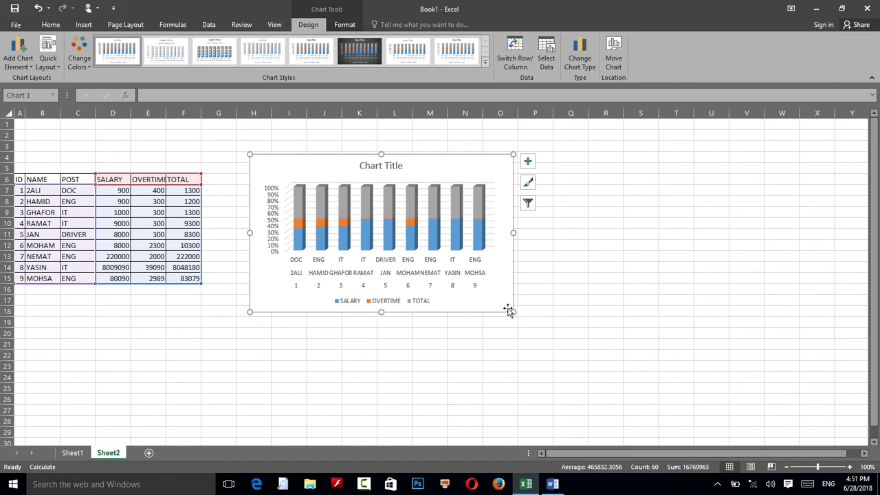
key(ctrl+p)
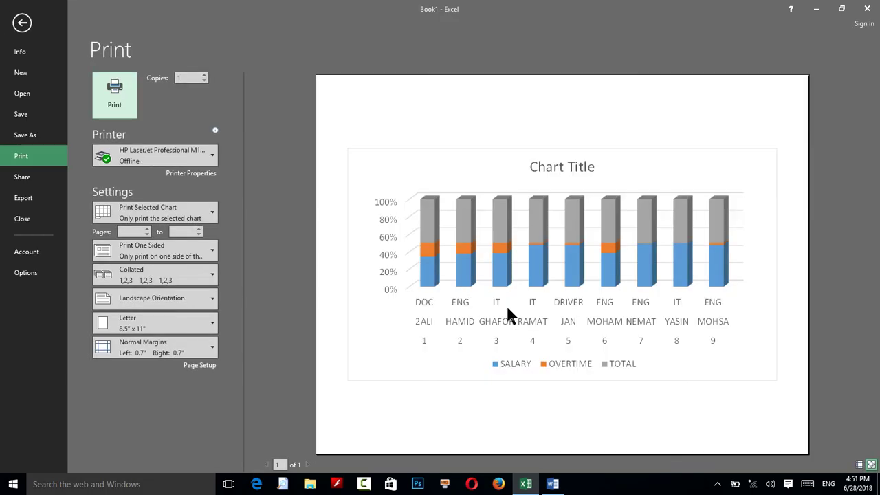
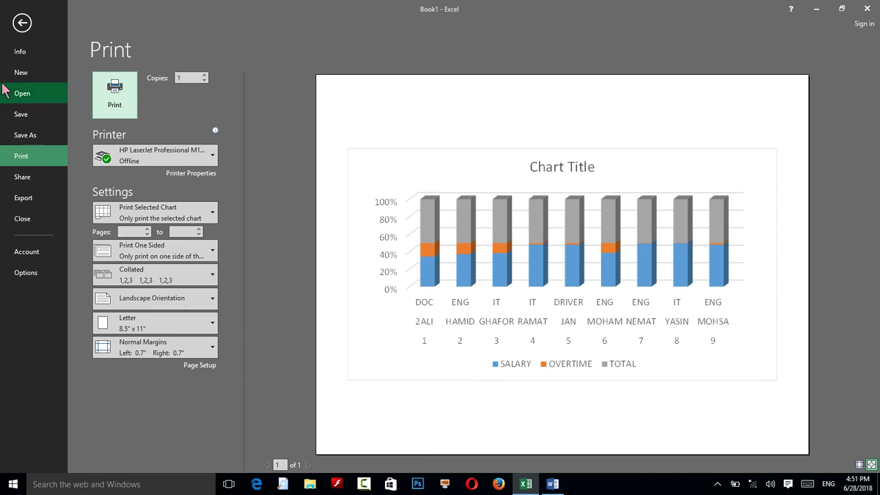
Leave print preview and return to Sheet2's employee table and stacked bar chart.
click(22, 31)
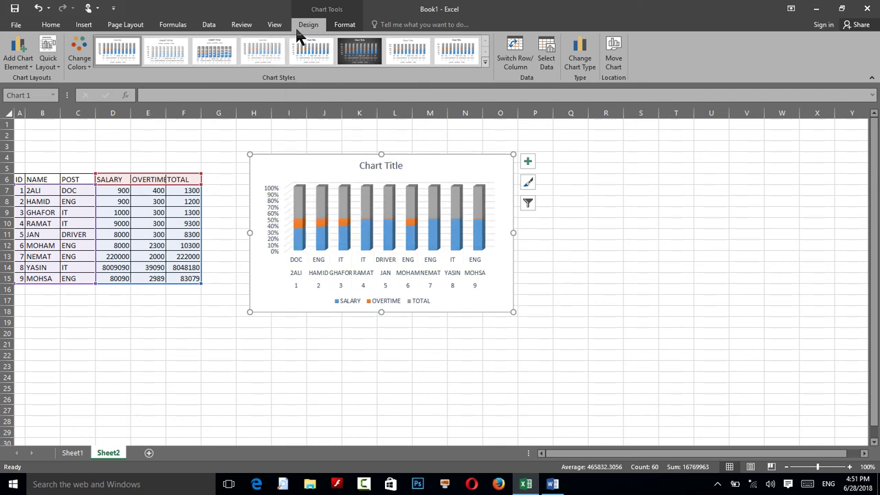
Browse the Add Chart Element list: Axis Titles, Data Table, Axes and Chart Title.
click(33, 73)
mouse_move(40, 90)
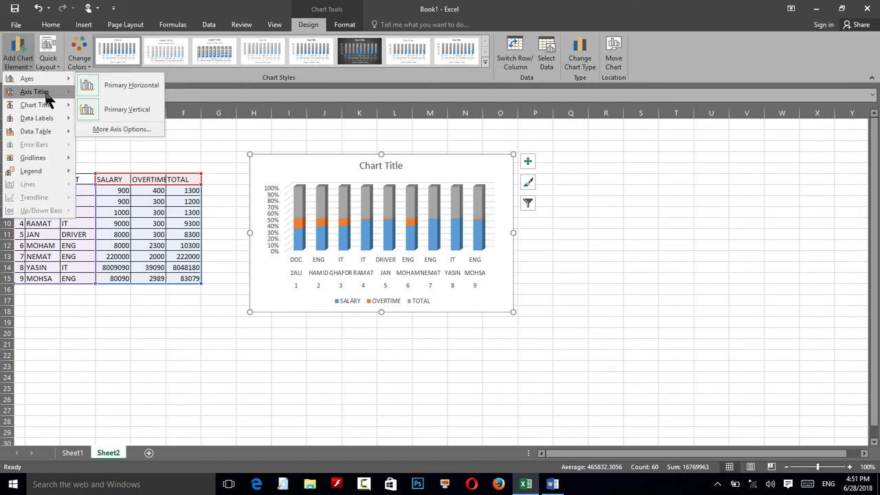
mouse_move(50, 133)
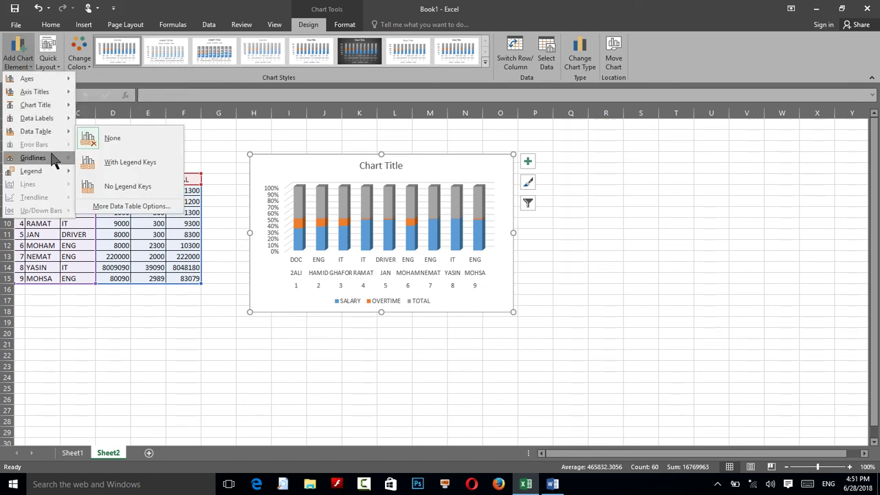
mouse_move(61, 81)
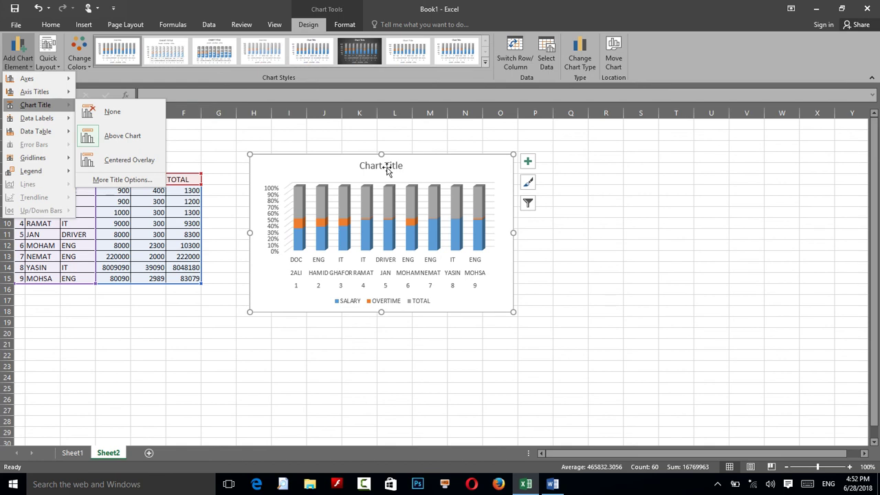
Select and delete the default 'Chart Title' text.
click(387, 163)
double_click(386, 165)
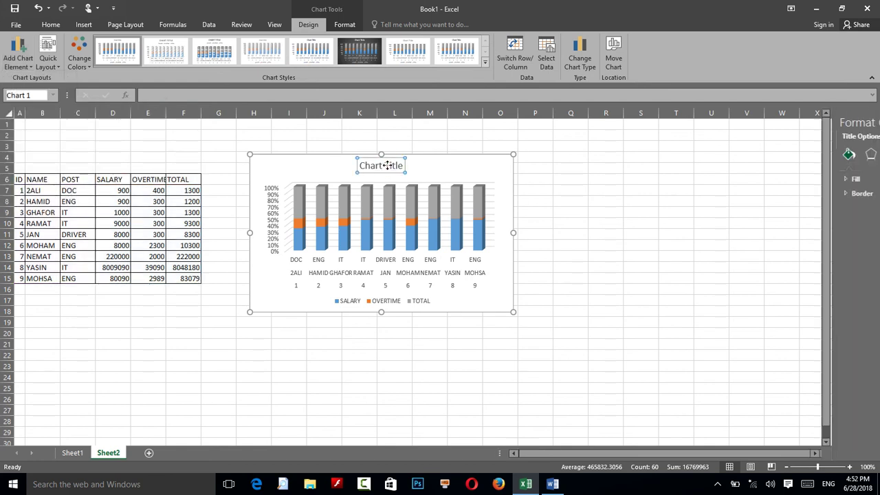
double_click(387, 166)
triple_click(387, 169)
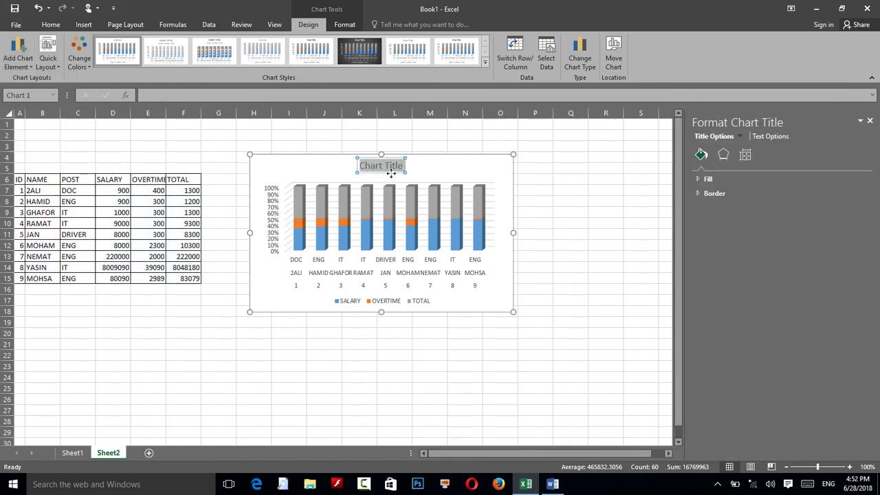
key(Delete)
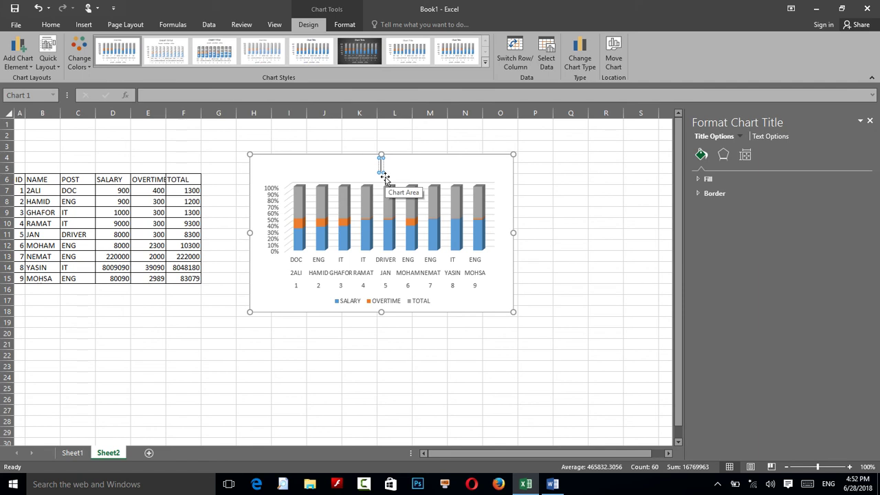
Type the new chart title 'CHART OF EMP', correcting typos along the way.
text(ALL e)
key(BackSpace)
text(Em)
key(BackSpace)
text(MP)
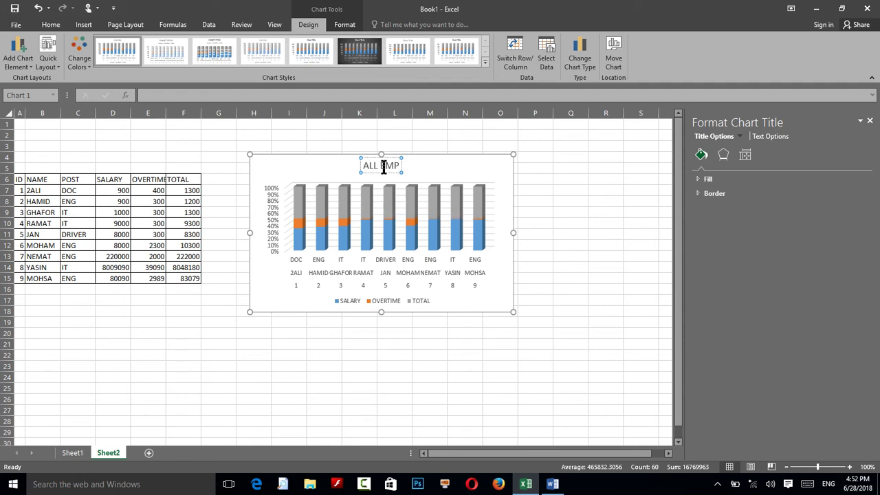
click(374, 166)
key(BackSpace)
key(BackSpace)
key(BackSpace)
text(CATH)
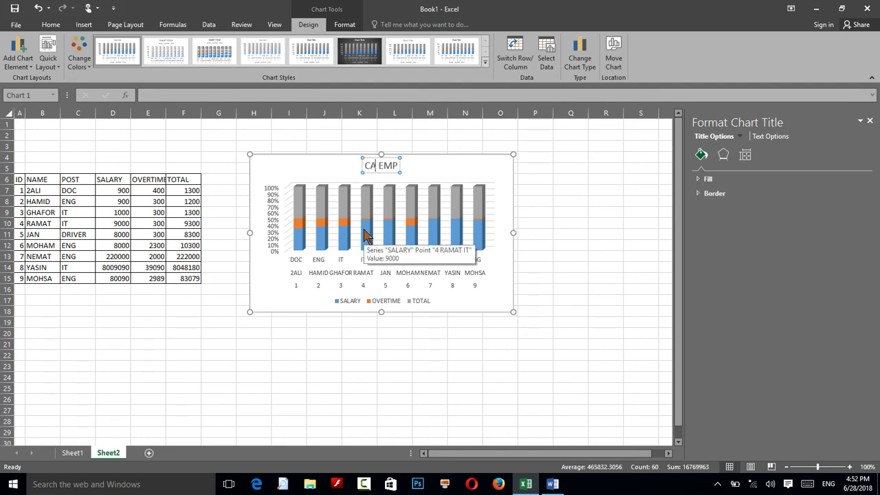
key(BackSpace)
key(BackSpace)
key(BackSpace)
text(HART OF)
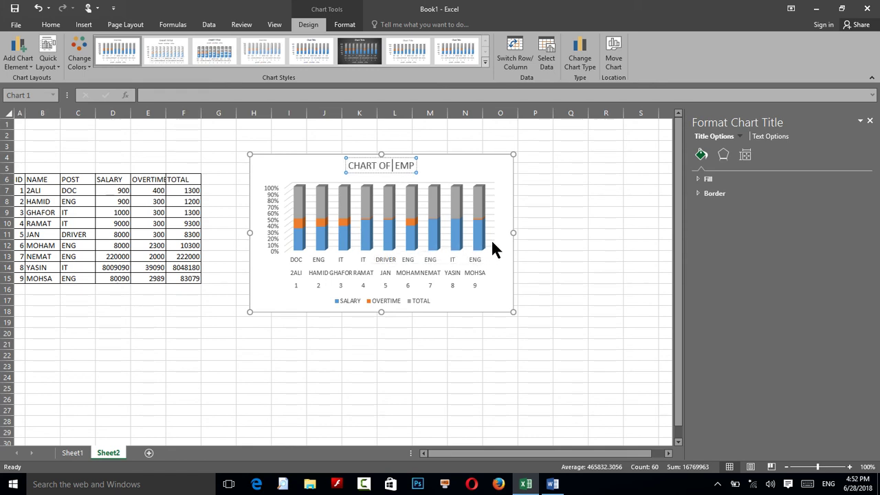
click(18, 51)
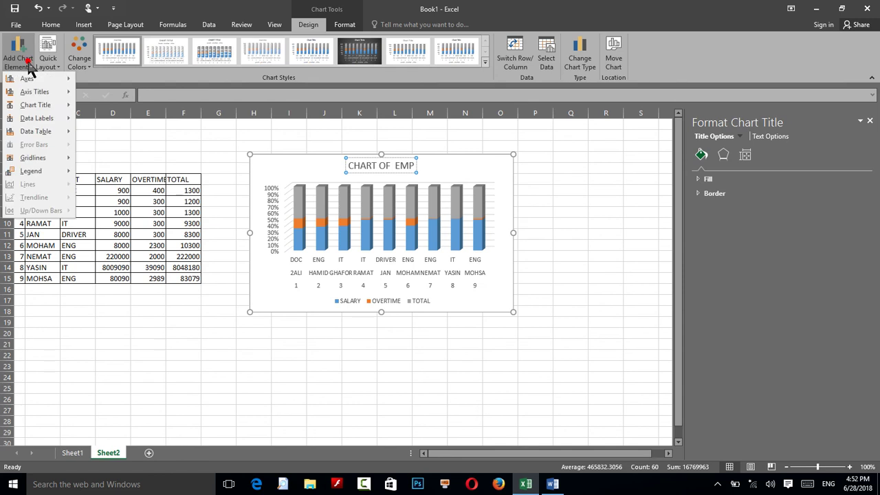
mouse_move(55, 110)
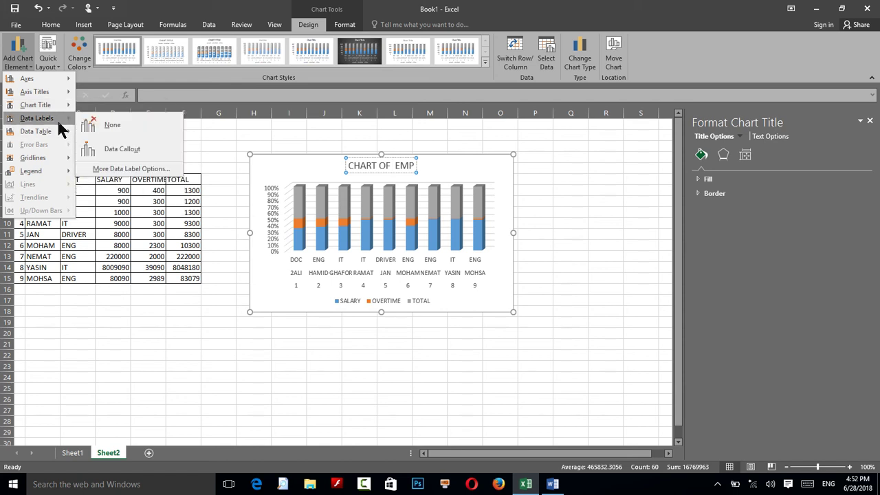
click(96, 152)
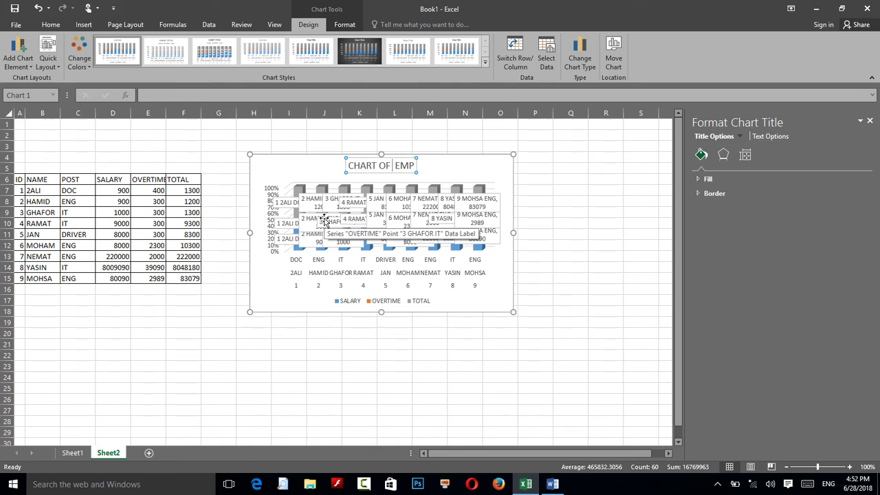
key(ctrl+z)
click(24, 62)
mouse_move(55, 133)
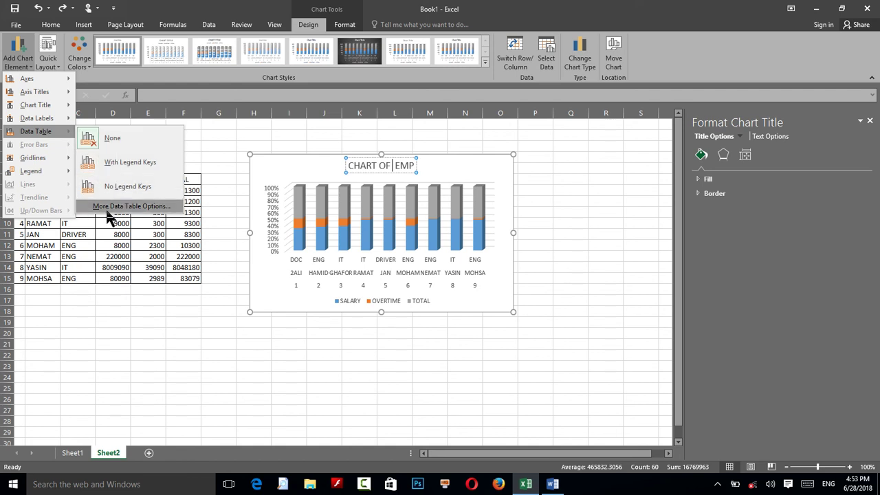
click(114, 165)
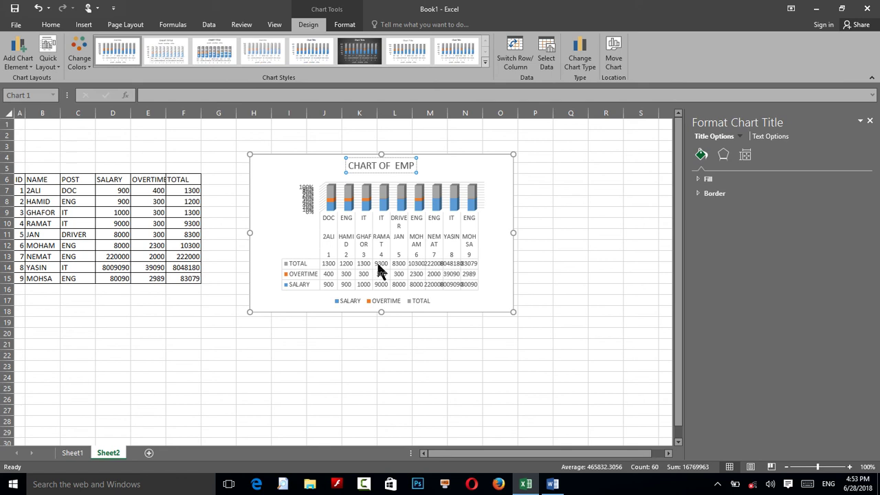
key(ctrl+z)
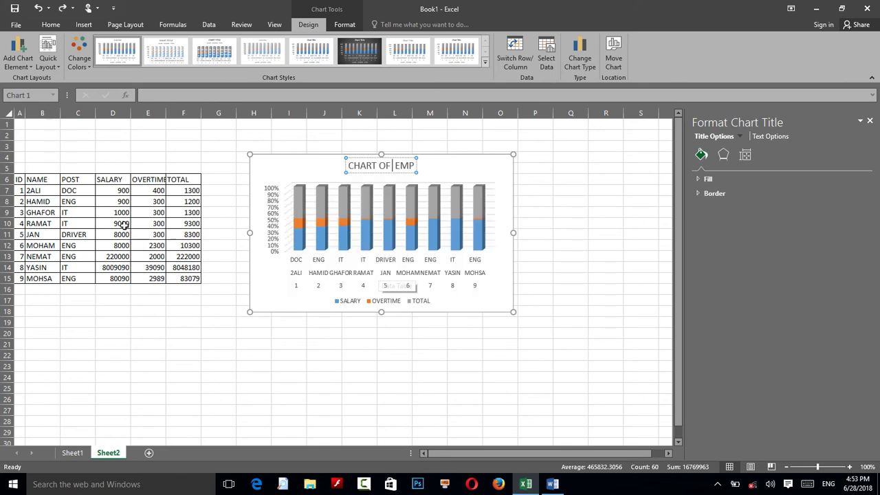
click(31, 72)
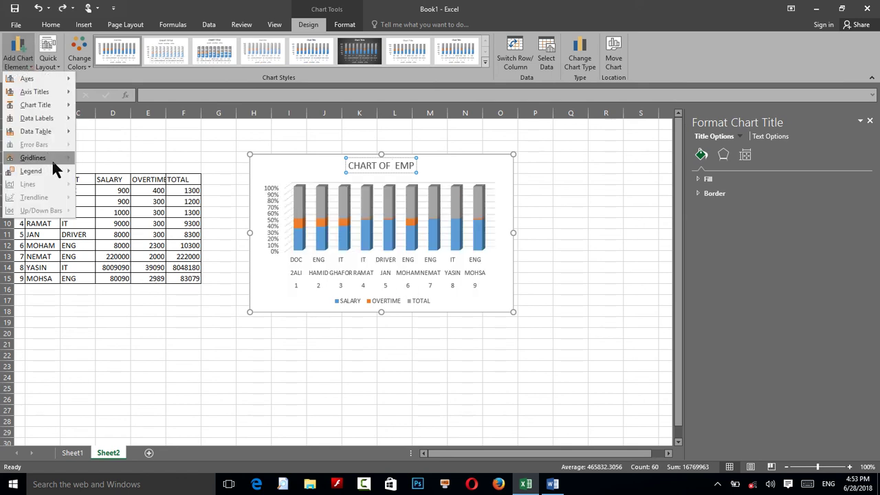
mouse_move(41, 157)
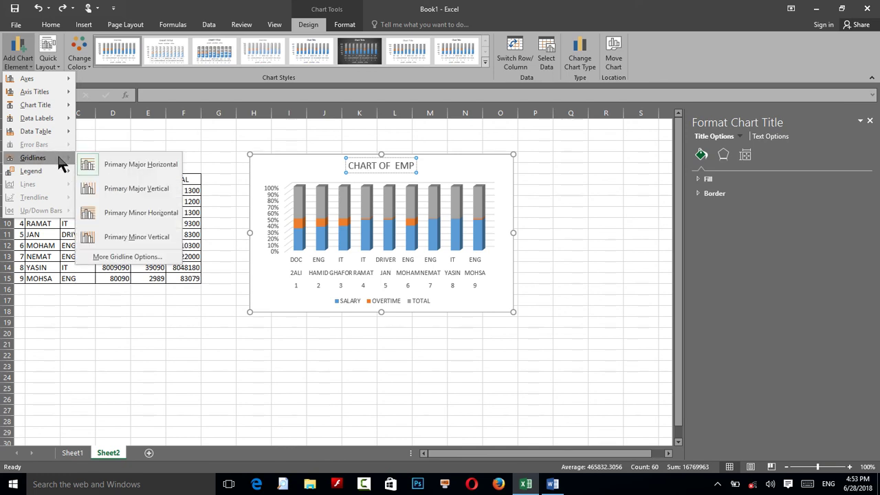
mouse_move(59, 173)
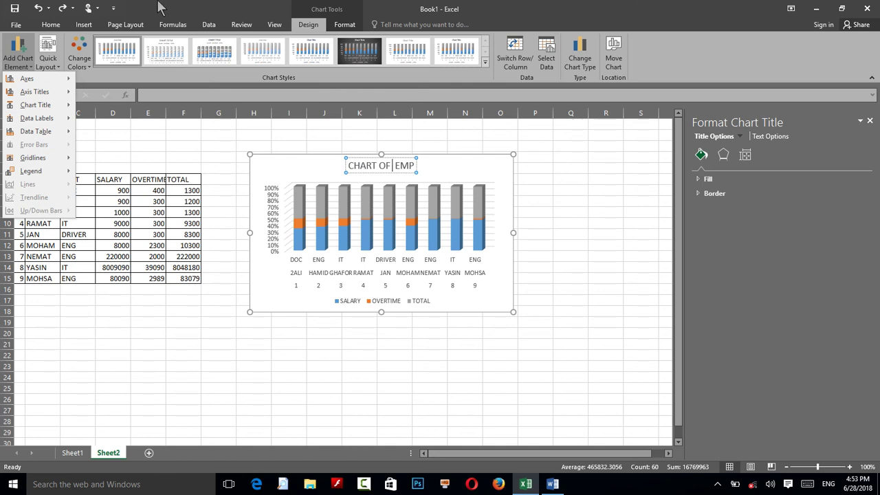
key(Escape)
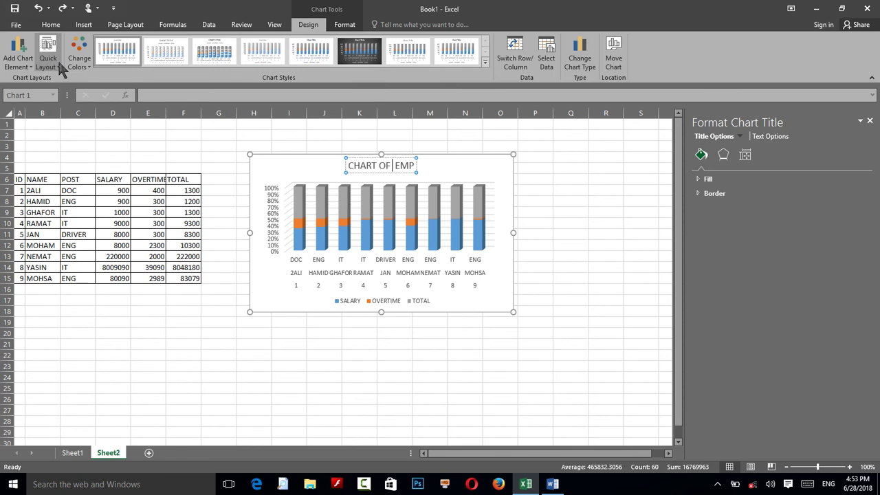
click(60, 64)
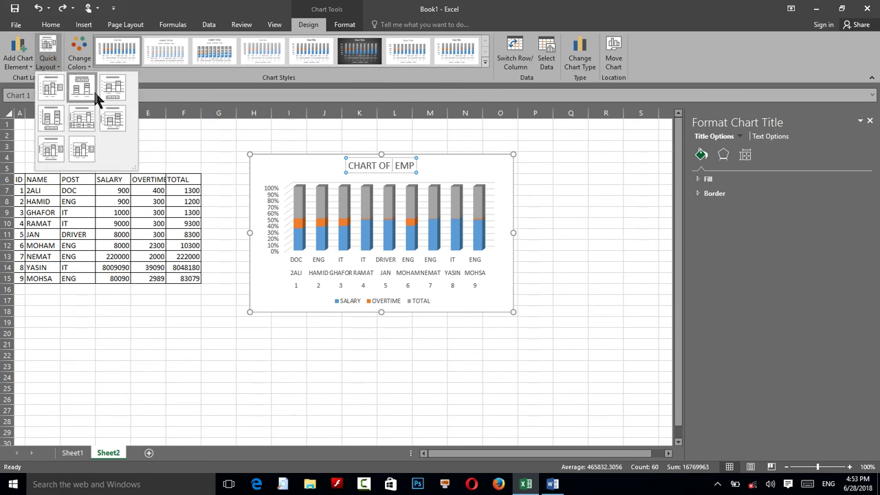
key(Escape)
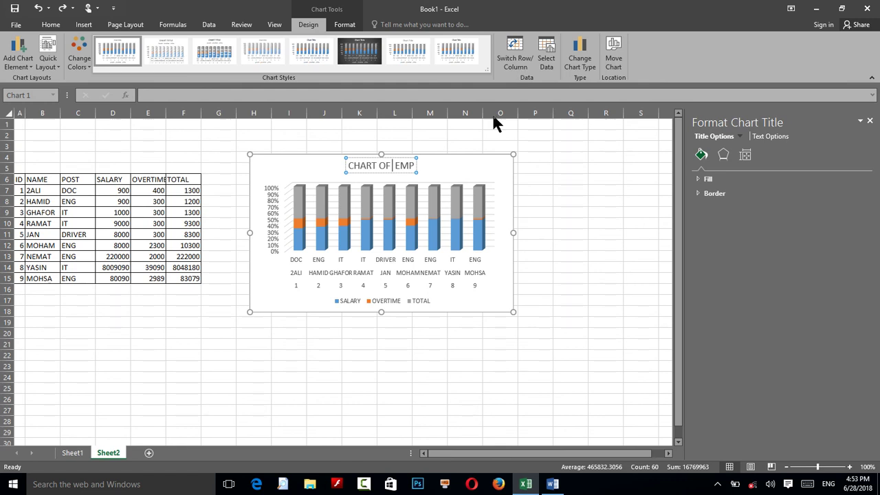
click(513, 66)
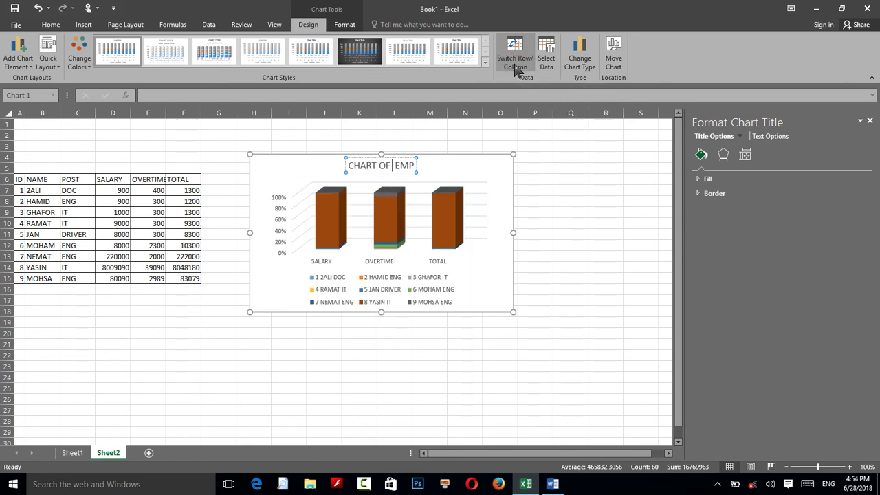
click(515, 67)
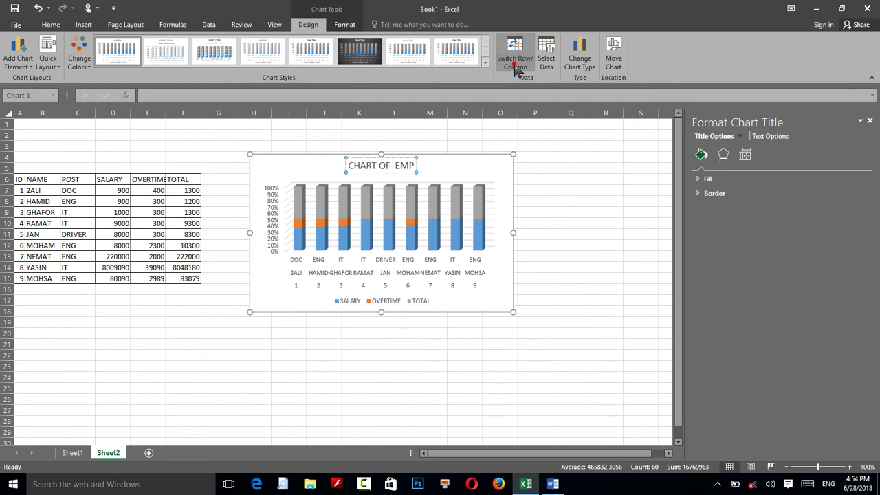
click(515, 69)
click(515, 67)
click(515, 68)
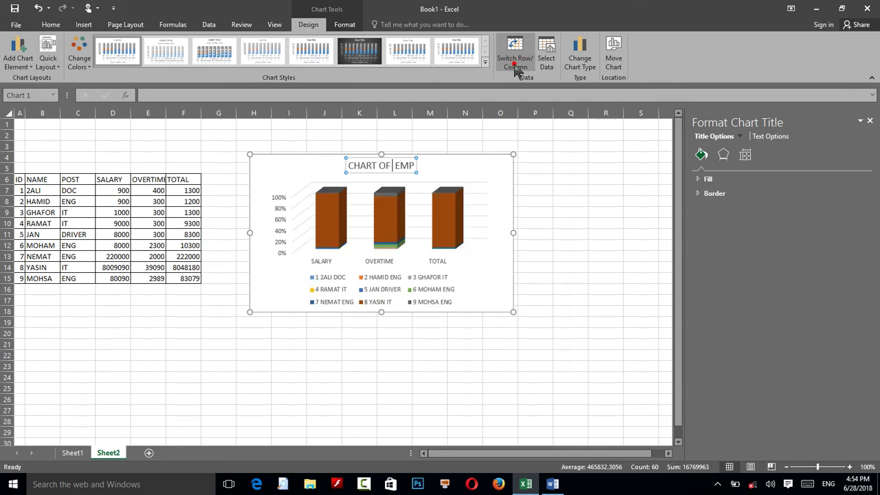
click(515, 68)
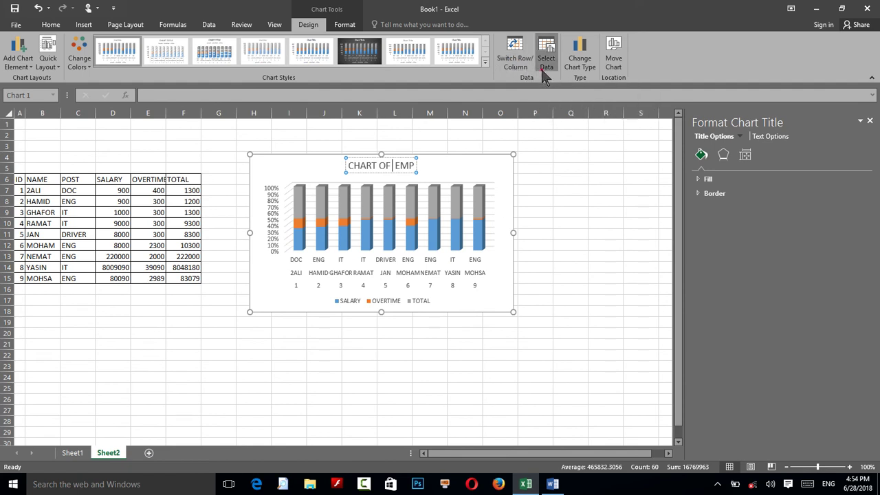
Review the chart's Select Data Source dialog and close it without changing the range.
click(544, 69)
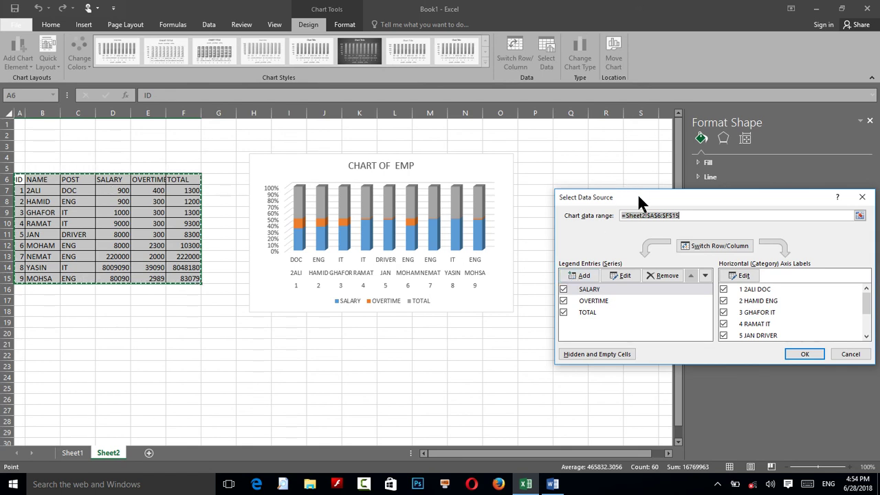
drag(638, 198, 586, 154)
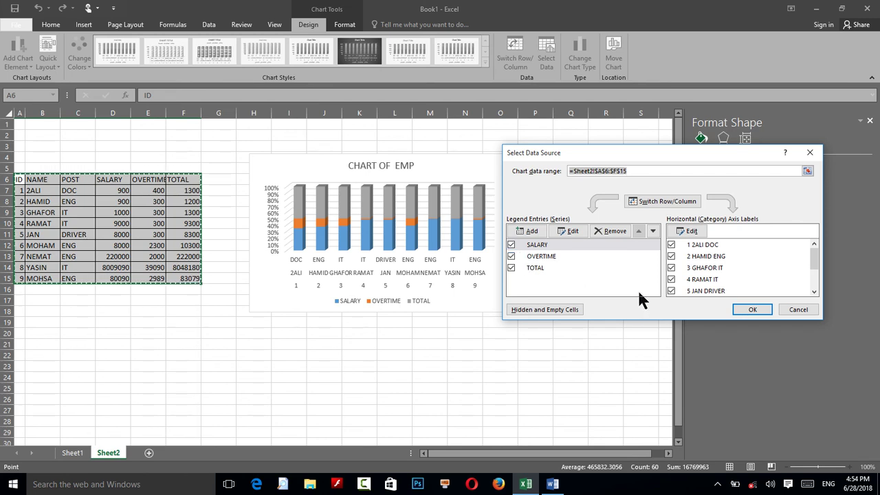
scroll(692, 275, down, 1)
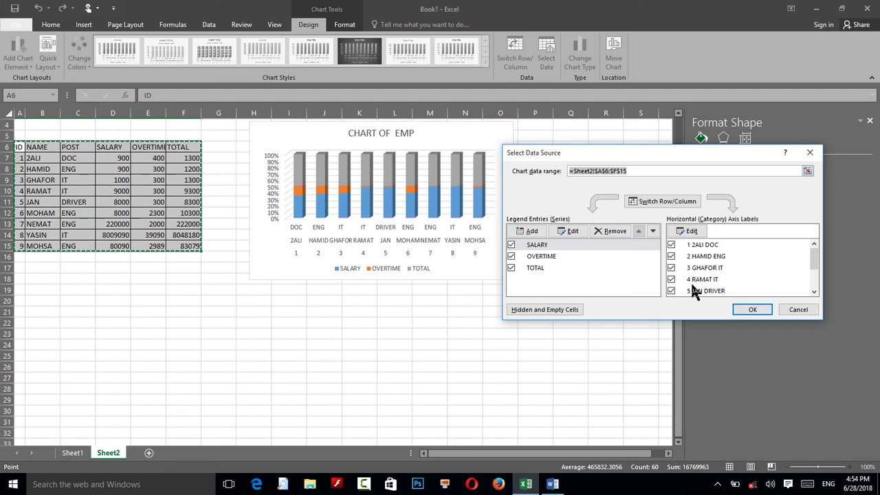
scroll(692, 279, down, 1)
scroll(691, 280, up, 2)
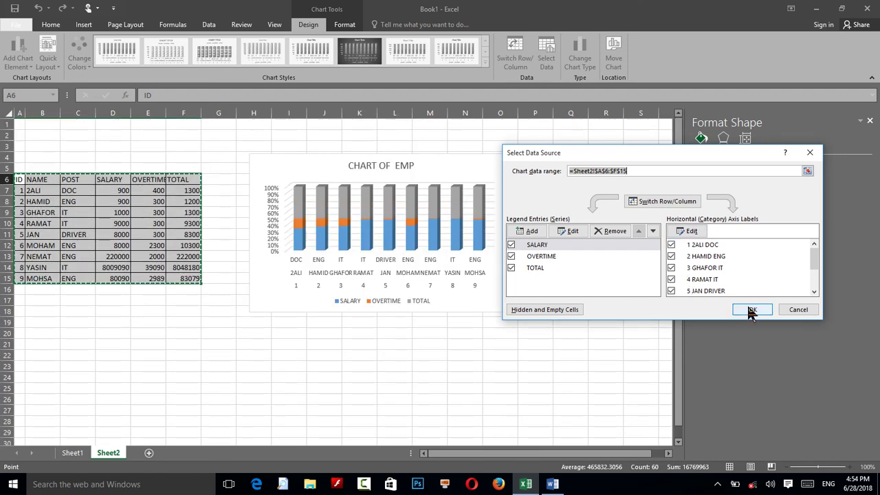
key(Escape)
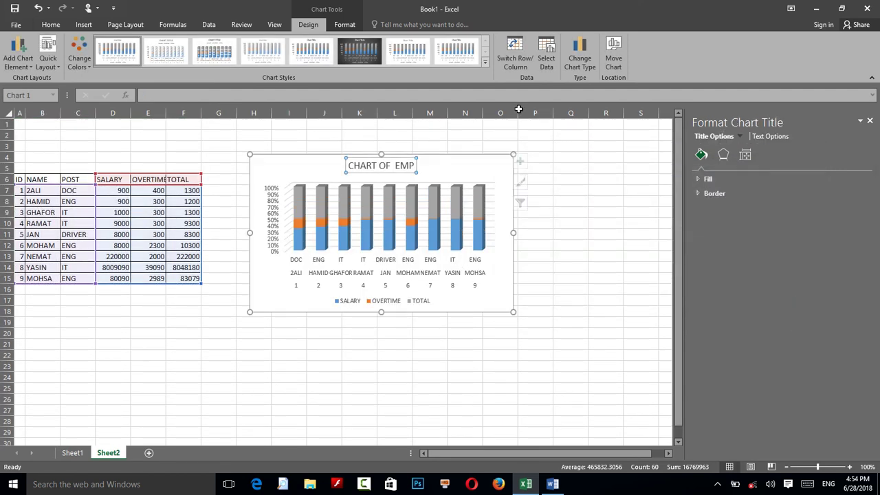
Change CHART OF EMP from a 100% stacked column chart to a doughnut chart.
click(577, 69)
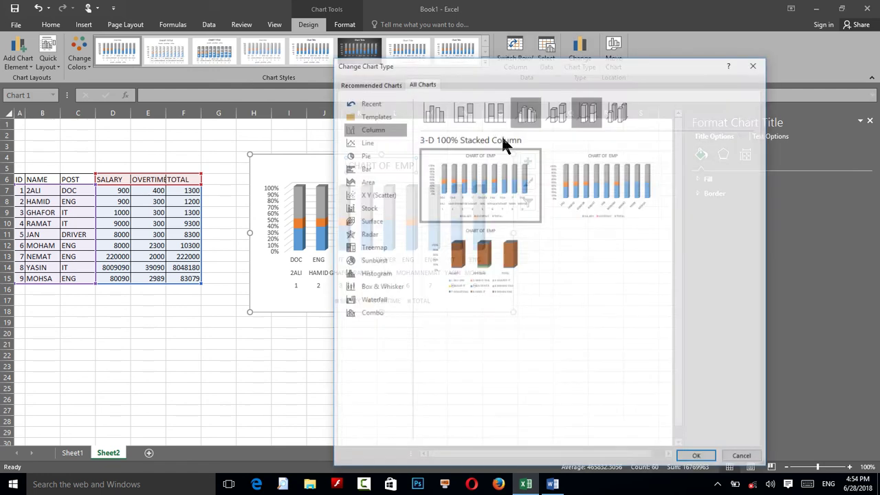
click(371, 143)
click(377, 151)
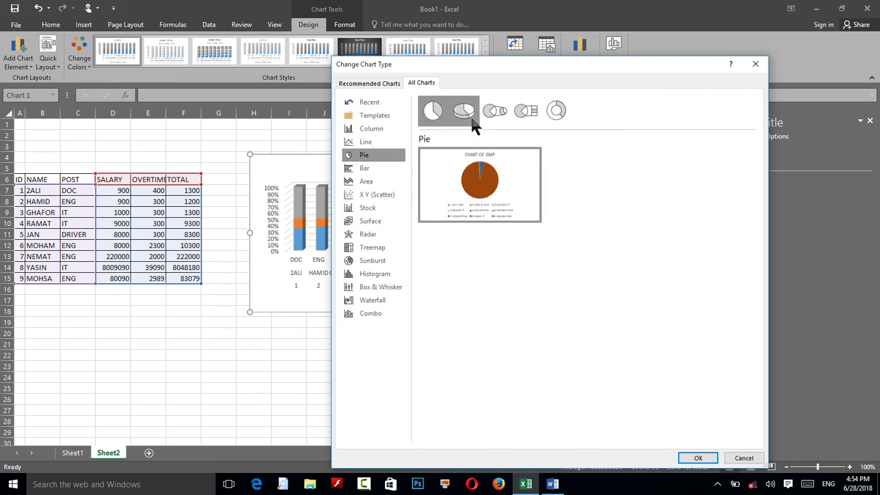
click(523, 116)
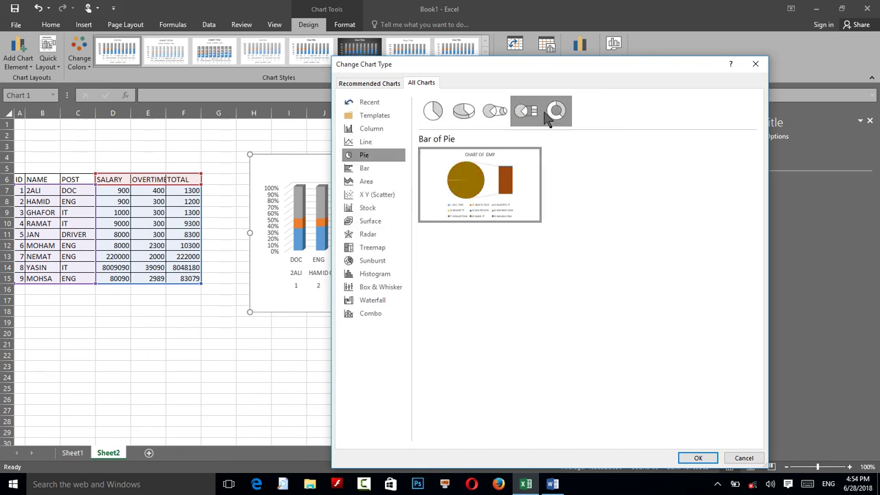
click(555, 113)
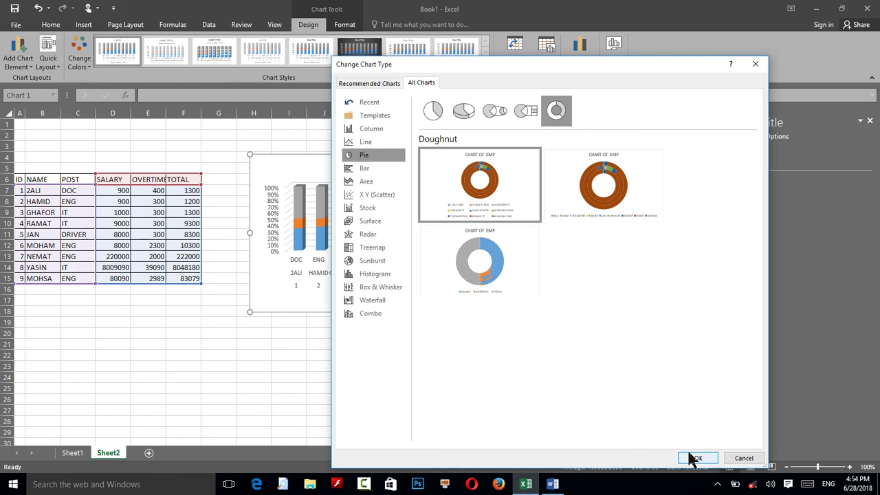
click(691, 458)
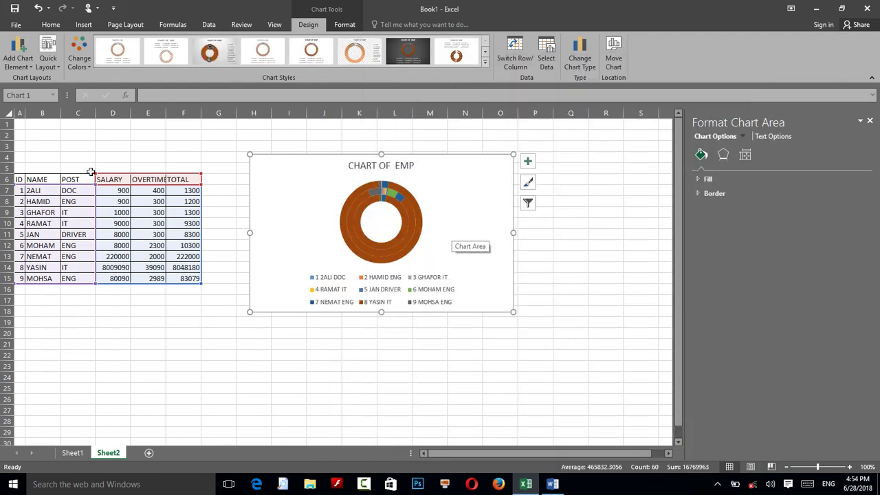
click(27, 61)
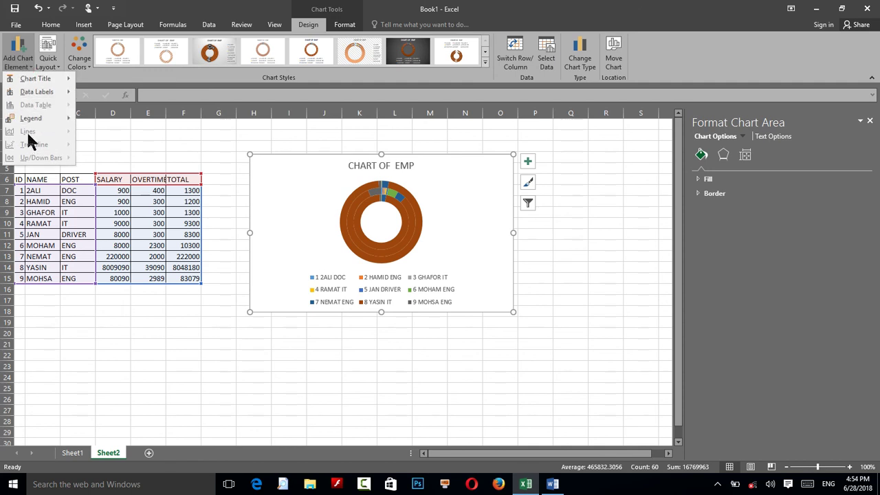
Undo the doughnut change, restoring the 100% stacked column chart.
mouse_move(31, 95)
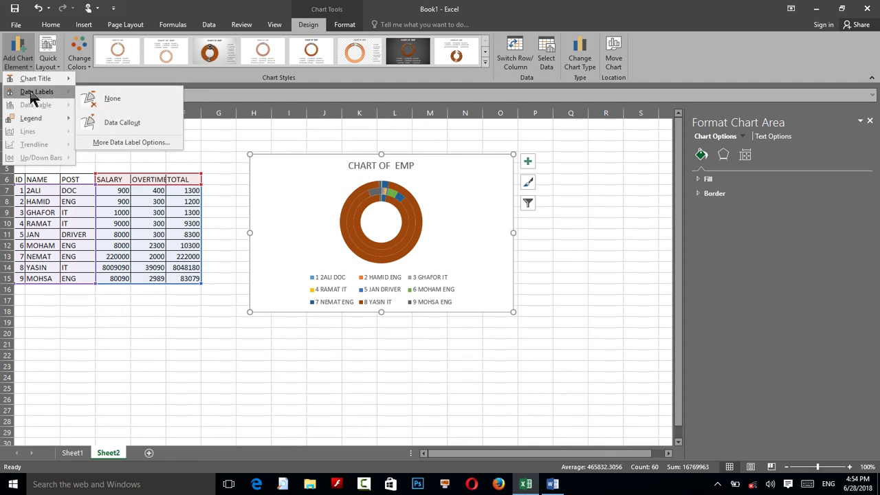
click(375, 264)
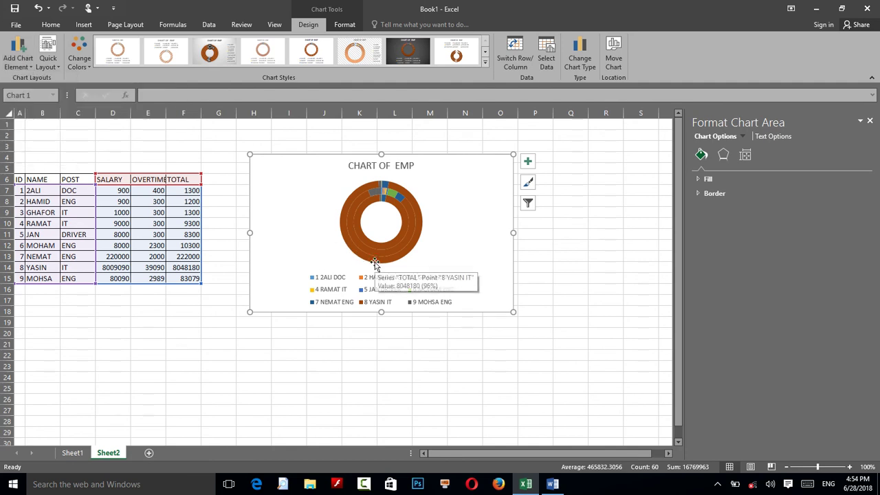
key(ctrl+z)
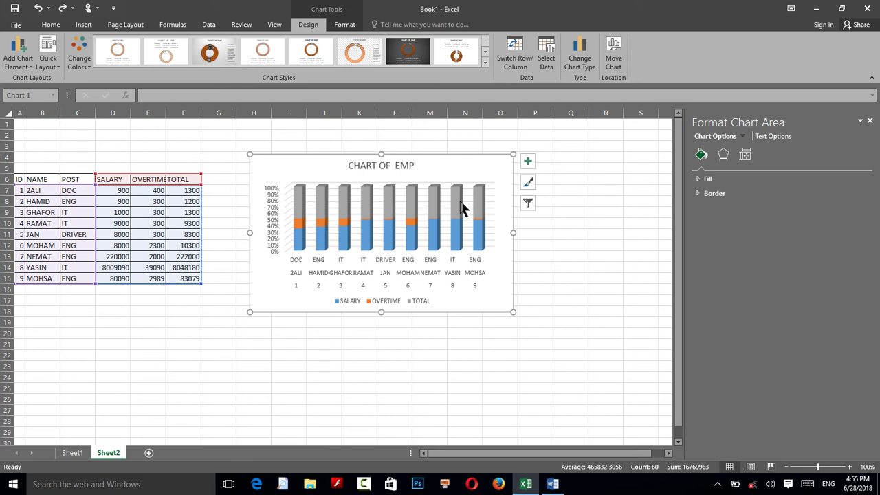
Move the chart onto its own new chart sheet named Chart1.
click(612, 59)
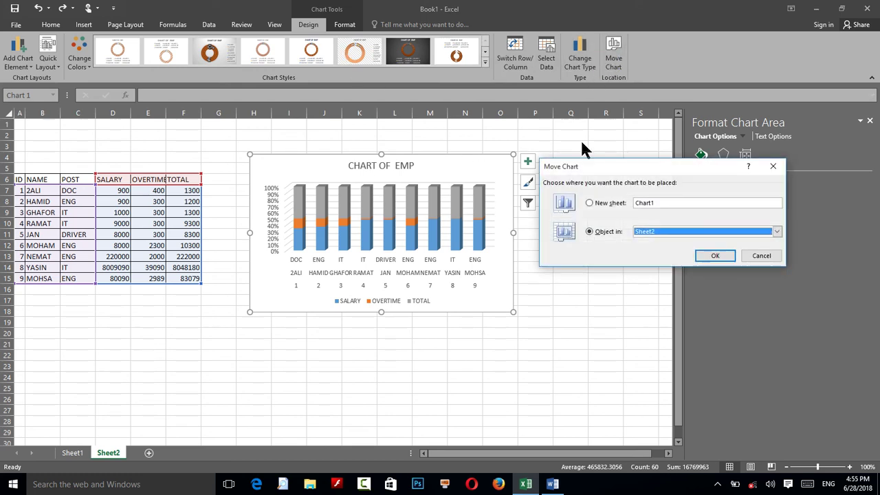
click(605, 204)
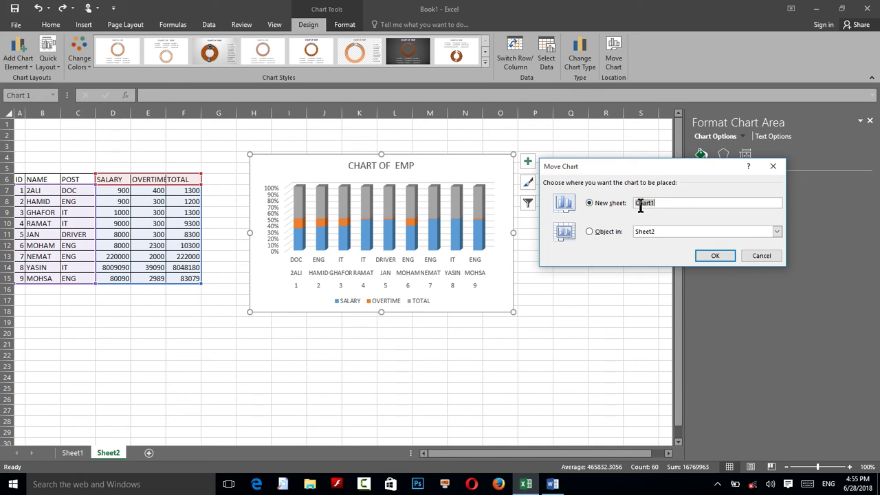
click(704, 254)
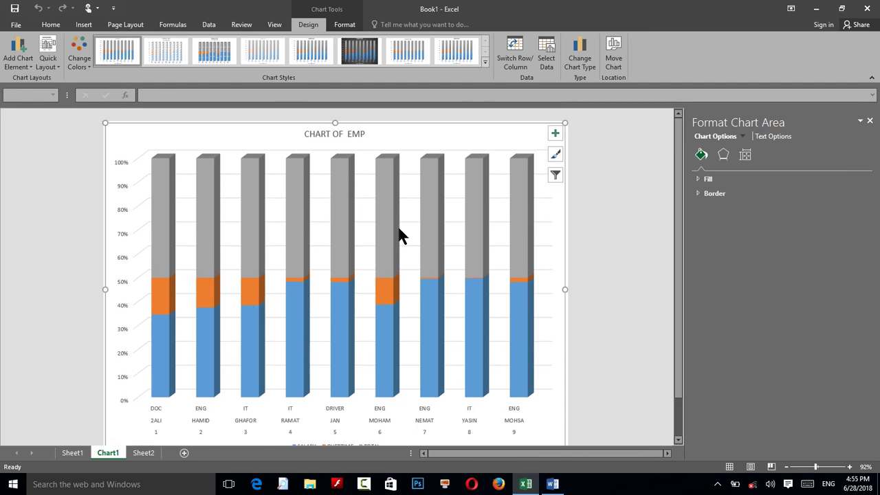
Preview the Chart1 sheet for printing, then return to the chart.
key(ctrl+p)
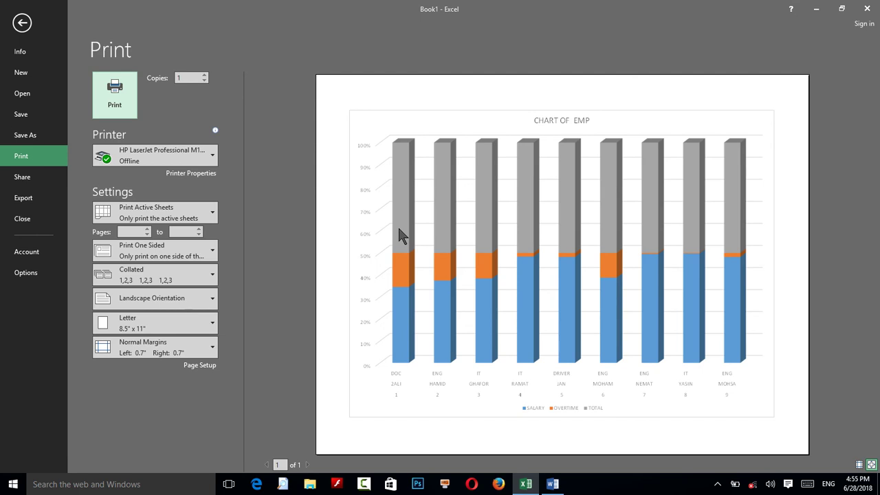
key(Escape)
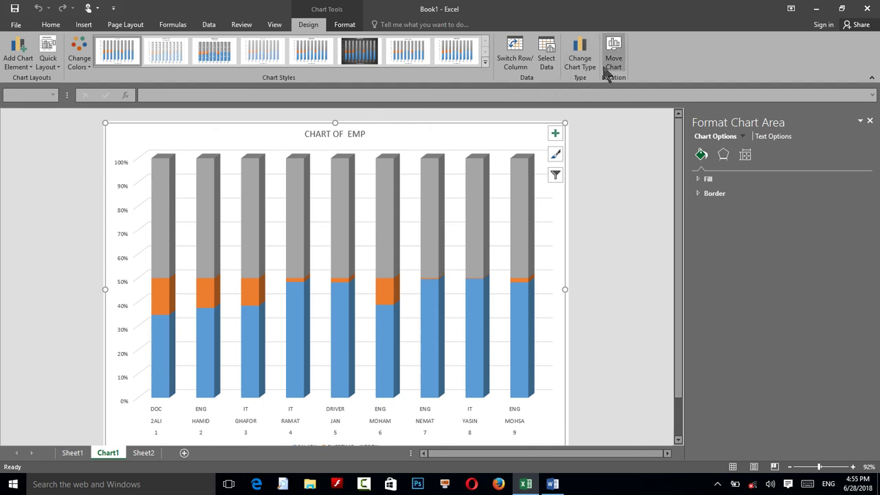
Close the Format Chart Area pane and bring up the Chart Format and Insert ribbon tools.
click(870, 120)
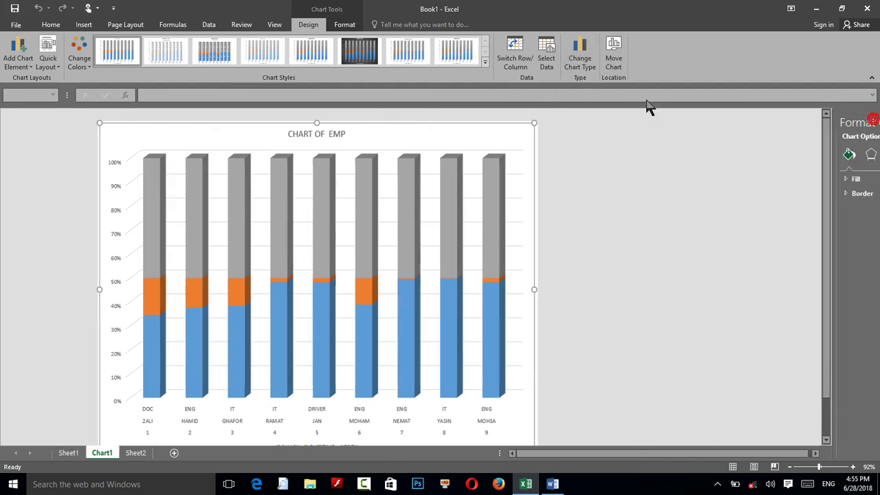
click(338, 25)
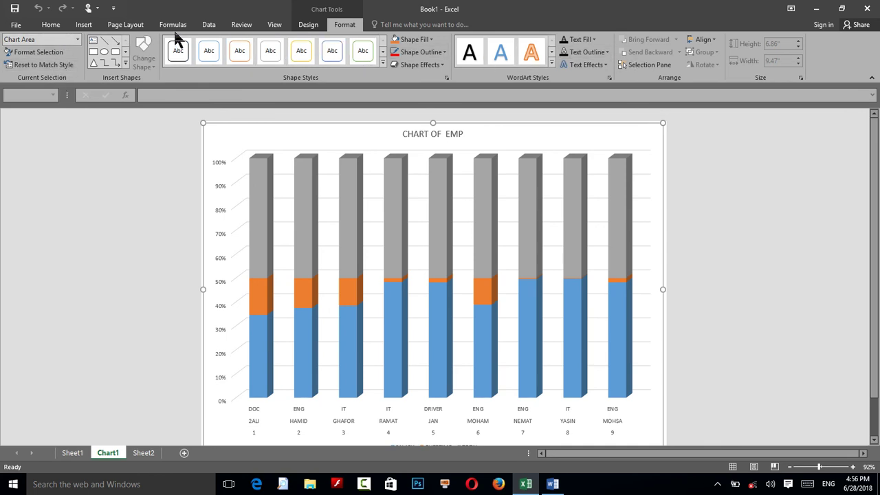
click(84, 26)
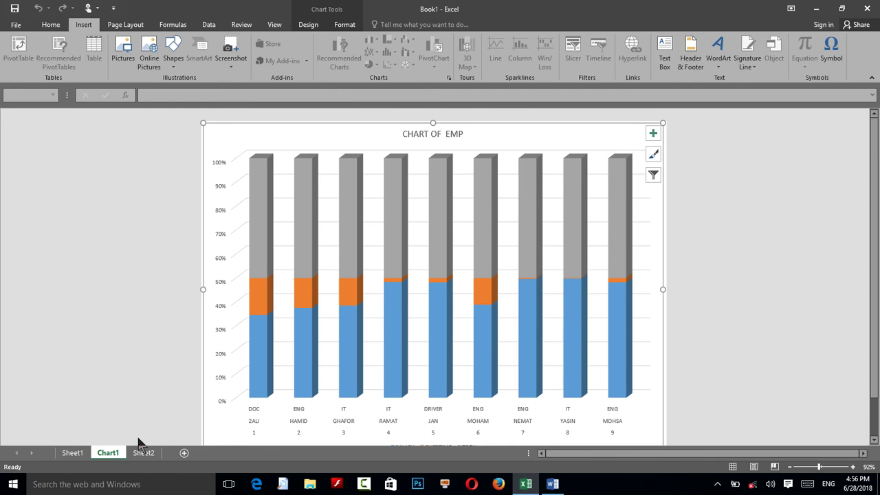
Select the blue SALARY series to show its =SERIES formula in the formula bar.
click(349, 318)
scroll(361, 317, down, 1)
scroll(363, 317, up, 1)
scroll(362, 314, down, 1)
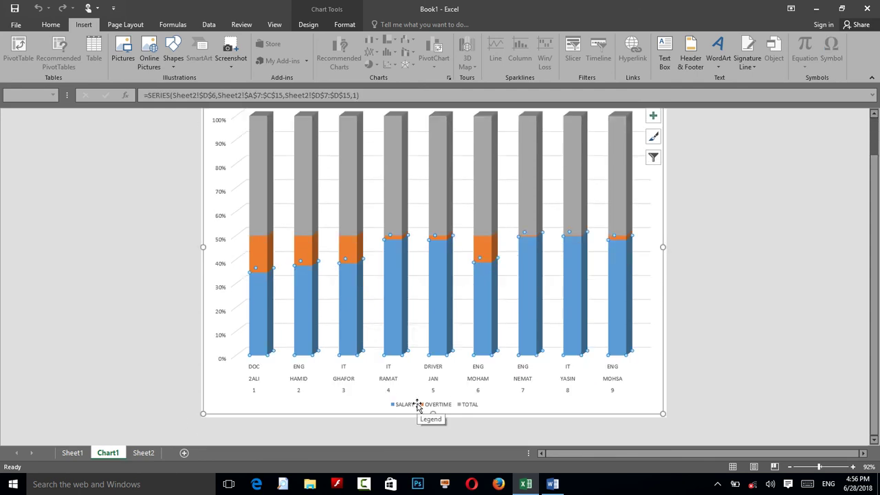
scroll(416, 406, up, 1)
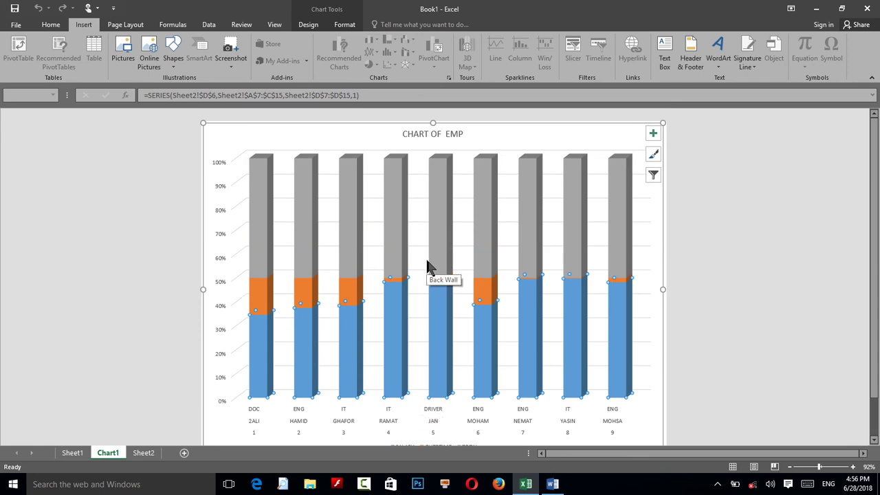
mouse_move(431, 262)
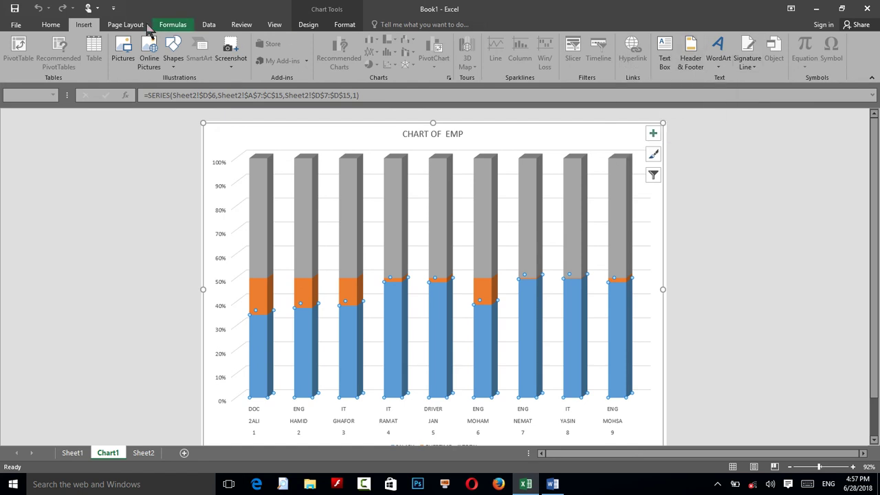
Look through the Page Layout, Formulas, Data and Review ribbon tabs.
click(126, 24)
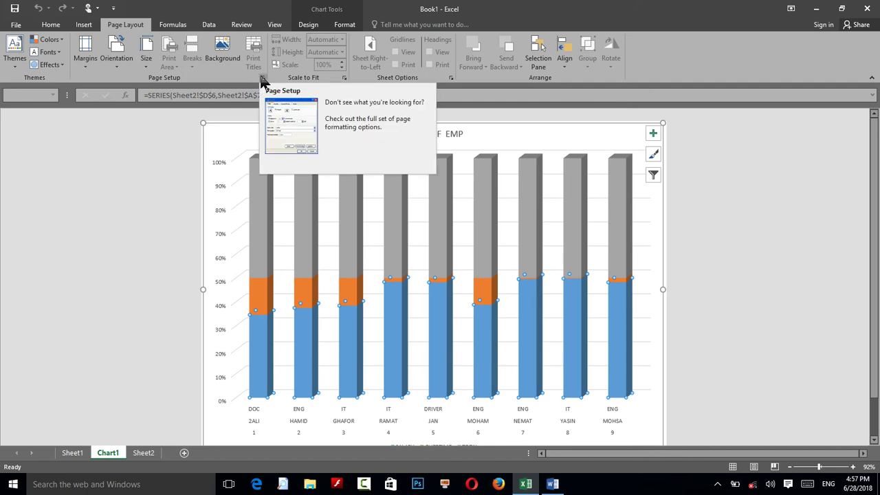
click(173, 26)
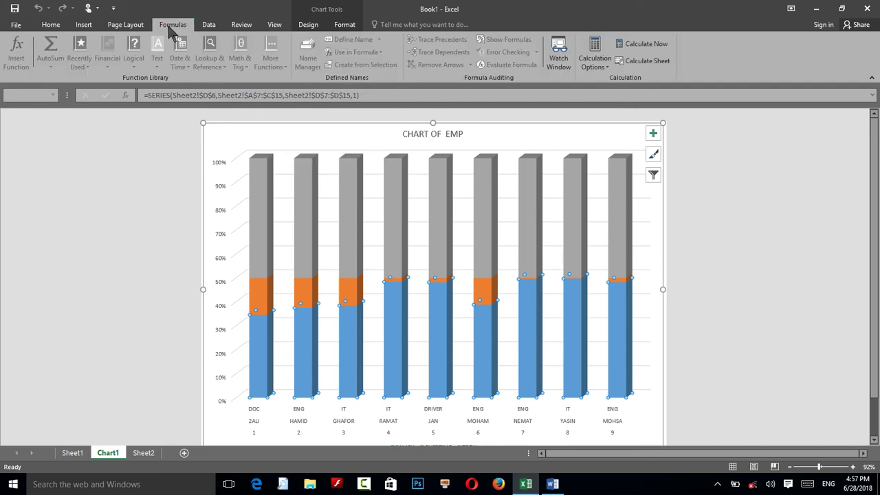
click(209, 26)
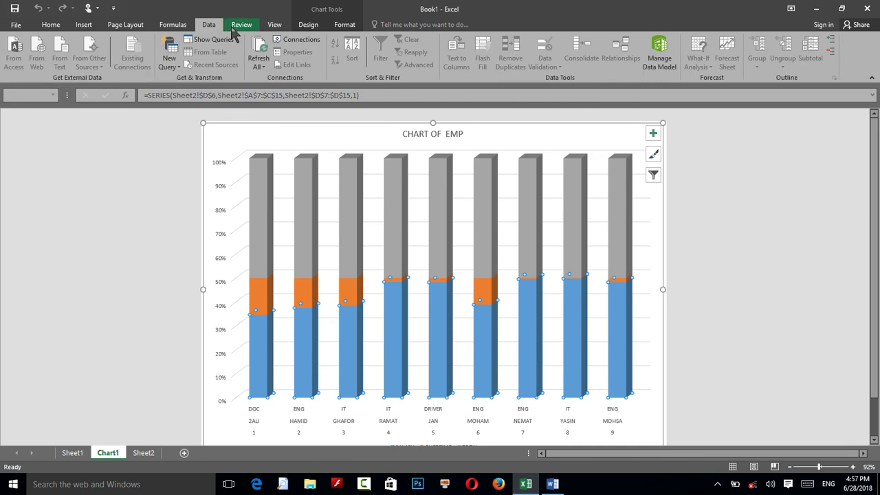
click(180, 27)
click(211, 26)
click(232, 26)
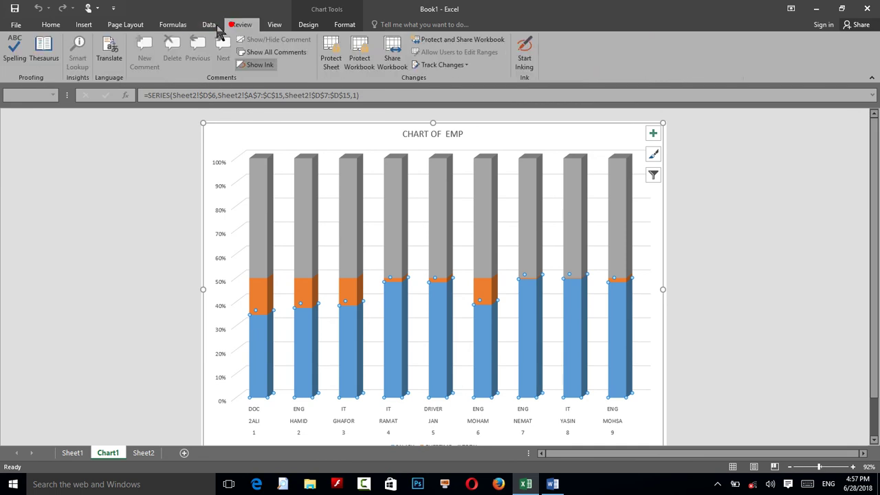
Switch between the Formulas and Data tabs, then close Book1 without saving.
click(210, 26)
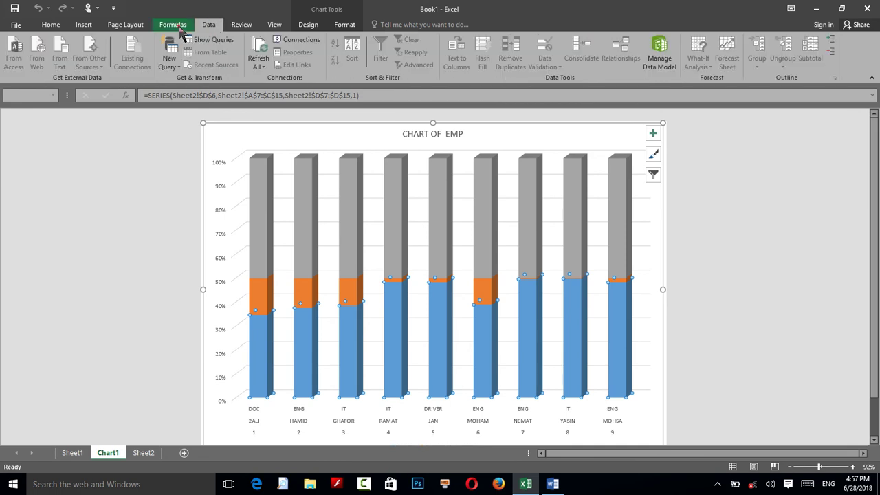
click(181, 27)
click(202, 26)
click(182, 26)
click(209, 27)
click(172, 25)
click(867, 8)
click(440, 263)
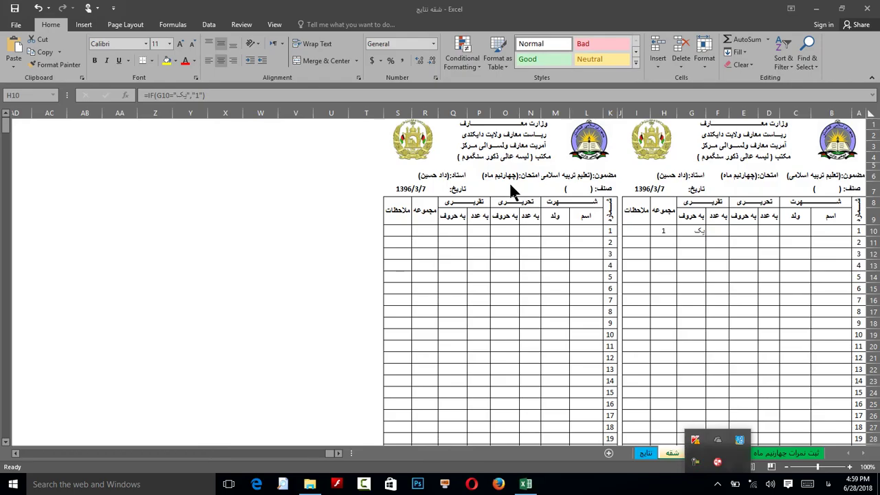
Enter =IF(G10="یک","1") in H10 so the word یک in G10 becomes 1.
click(701, 229)
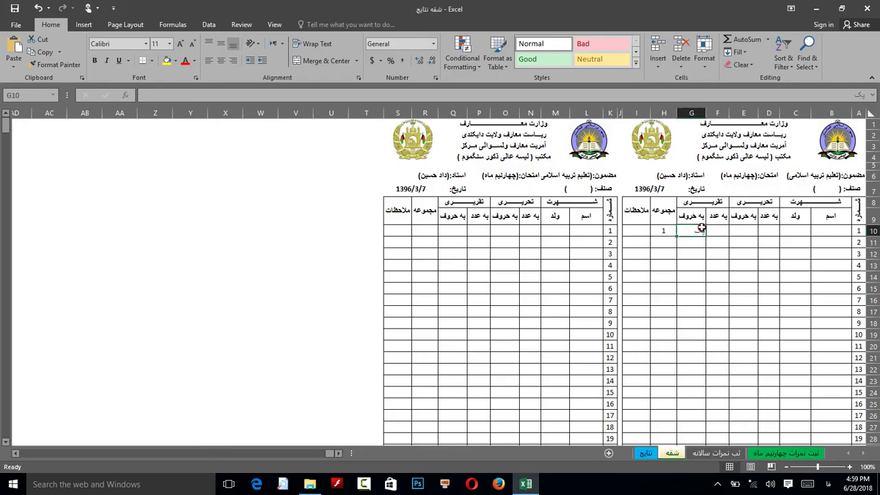
click(662, 233)
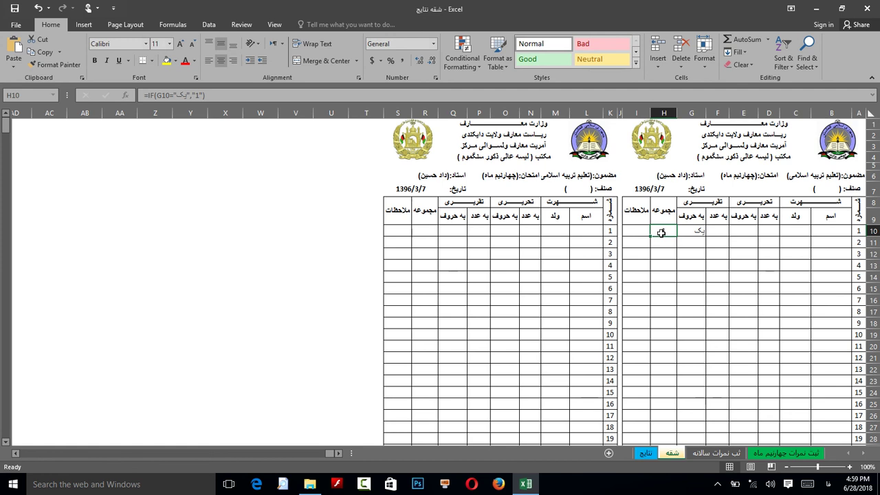
text(=)
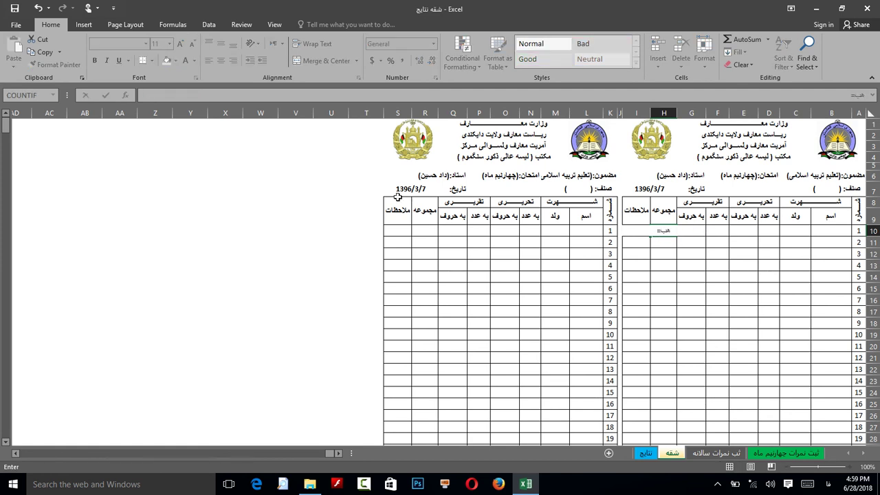
key(BackSpace)
key(alt+shift)
text(=IF()
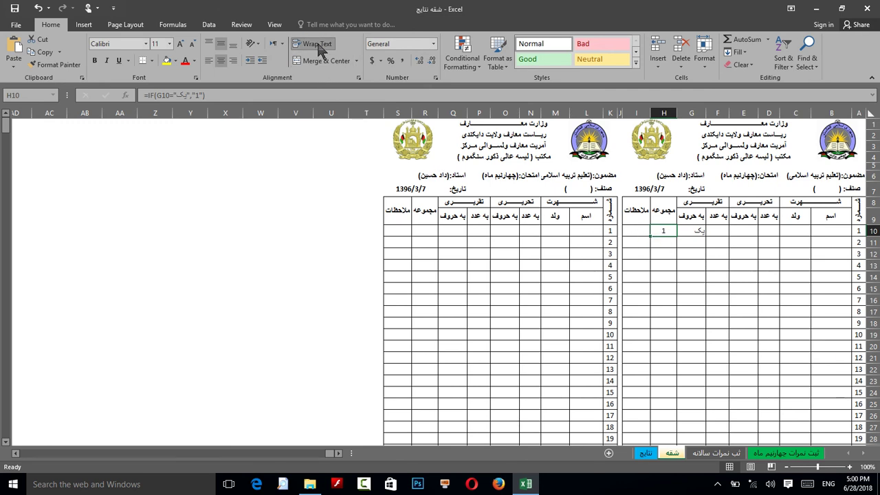
click(318, 46)
text(=)
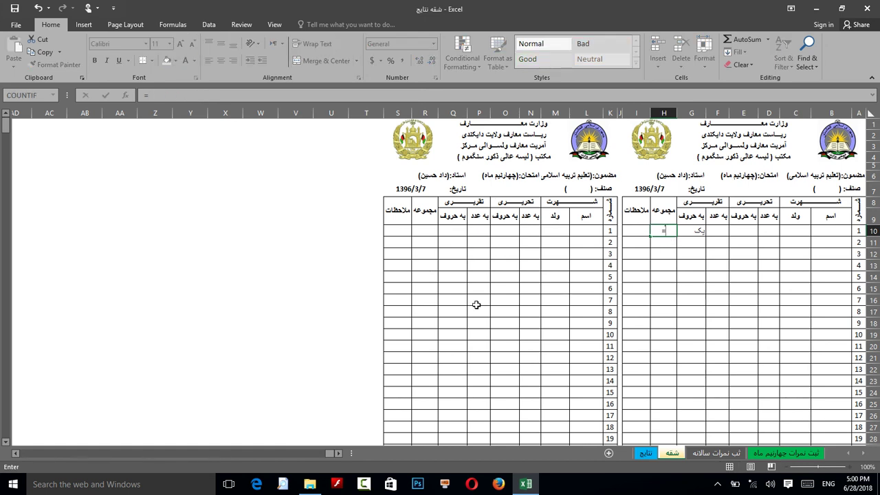
text(IF()
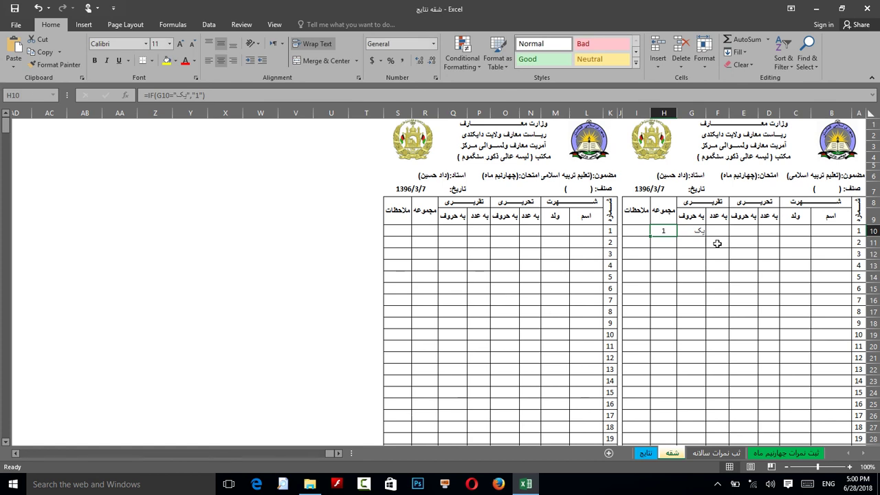
click(717, 230)
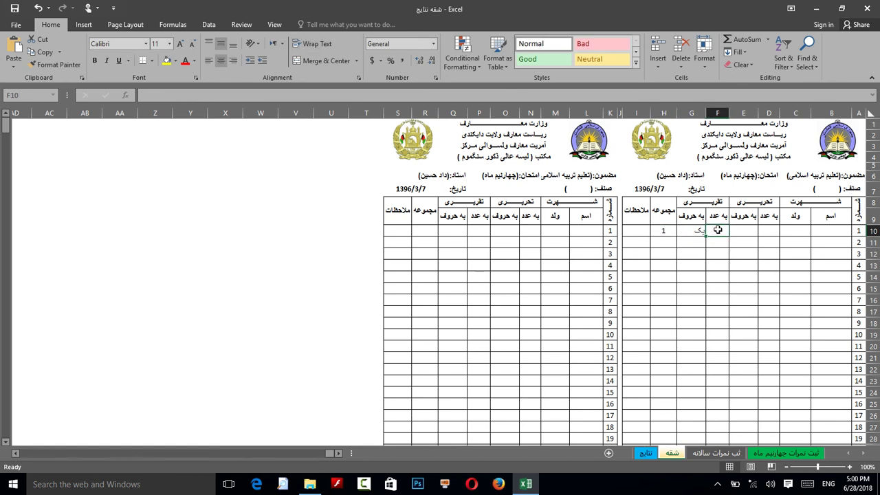
click(695, 232)
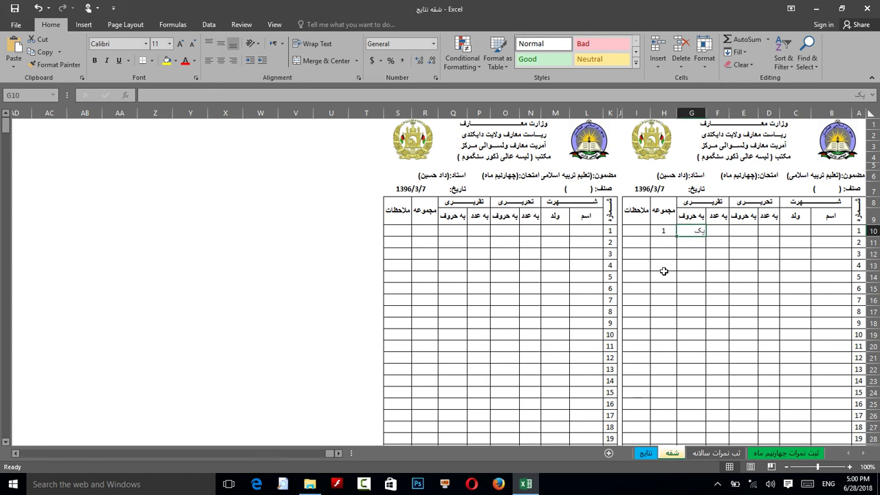
Write =IF(F10="1","یک") in G10, removing the stray parenthesis after the warning.
text(=IF()
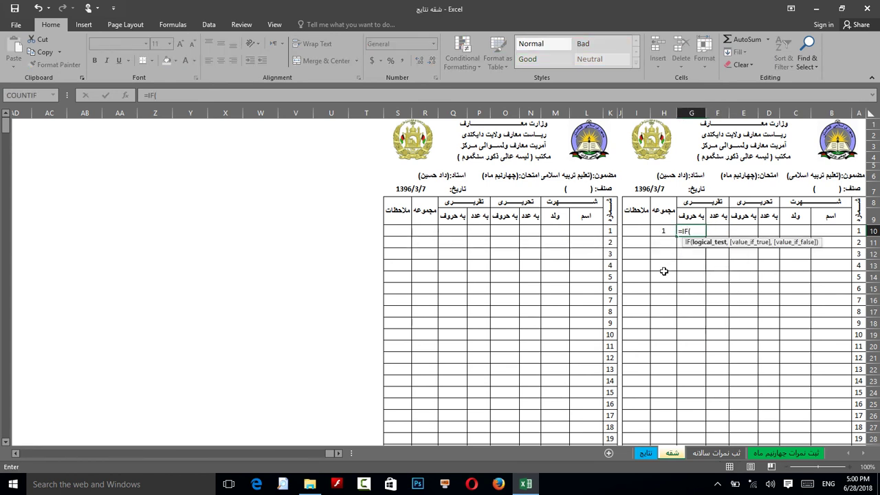
click(721, 231)
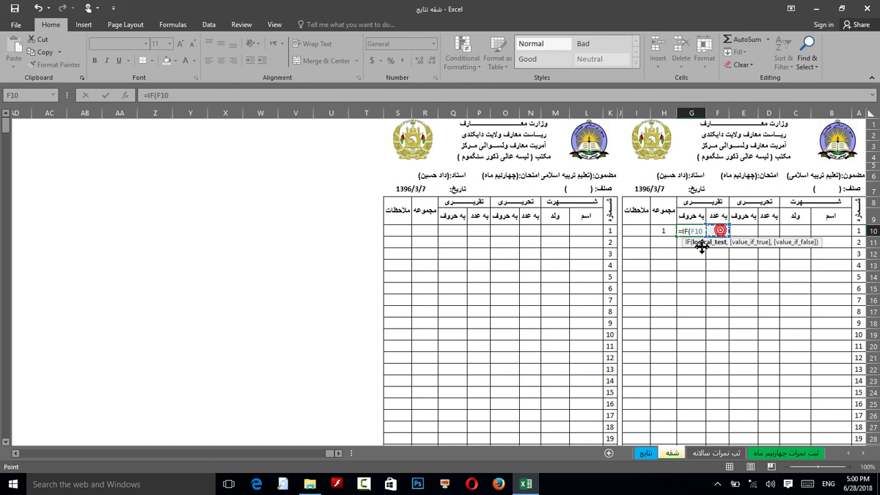
text(=")
text(D)
text(")
text(,)
key(alt+shift)
text(یک")
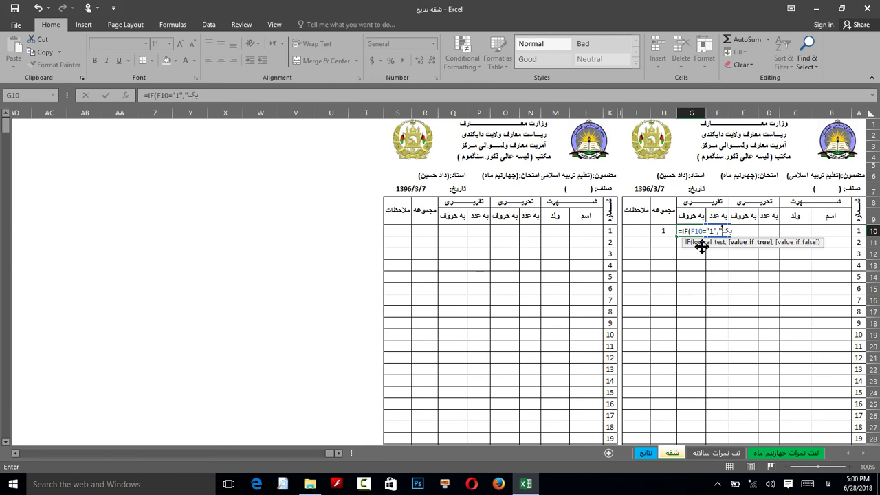
text(()
key(Return)
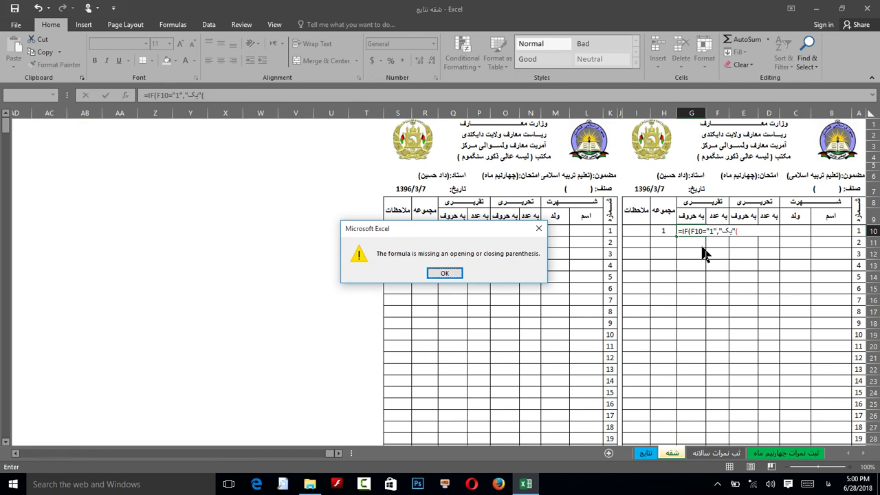
key(Return)
key(BackSpace)
key(alt+shift)
key(Return)
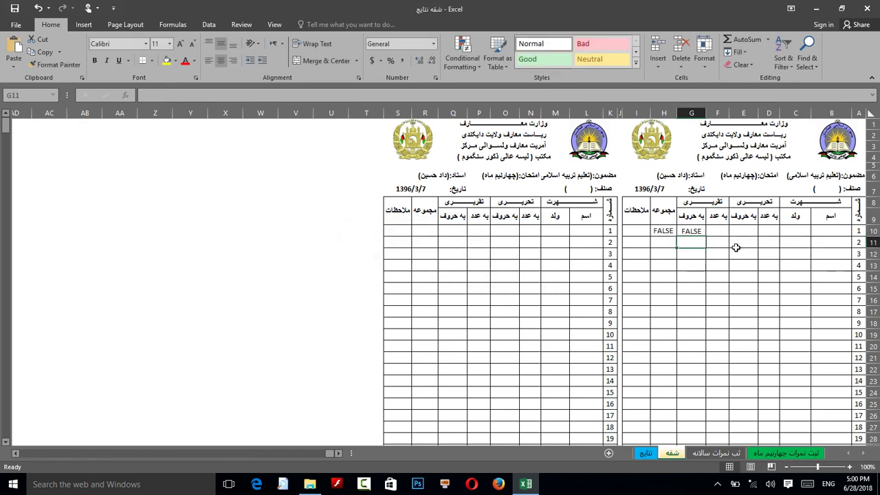
Enter test mark 1 in F10 and confirm G10 and H10 both show FALSE.
click(686, 229)
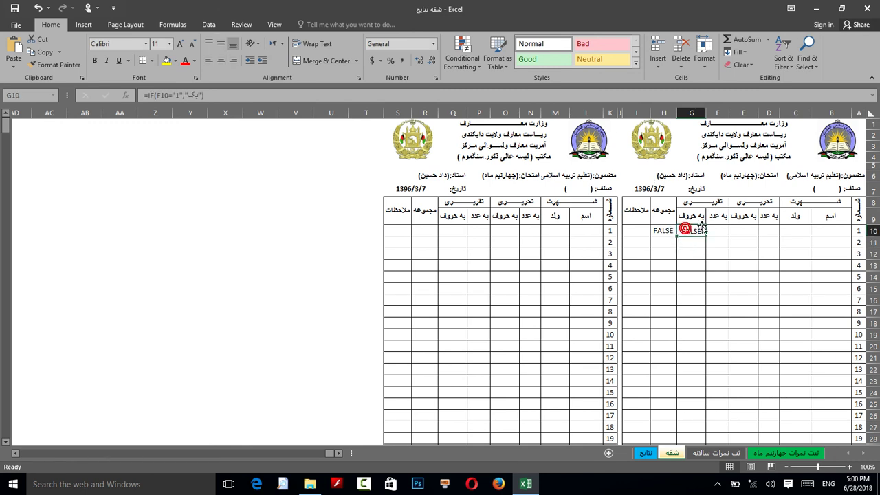
click(715, 229)
text(1)
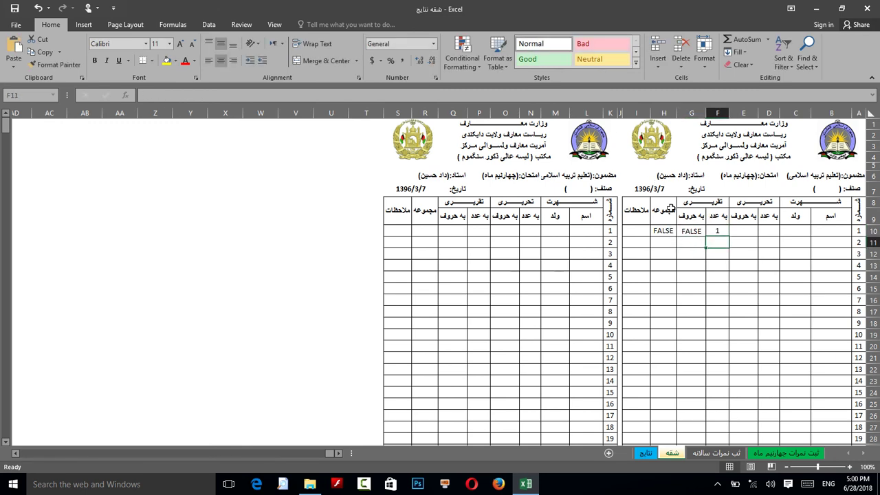
click(693, 231)
click(717, 230)
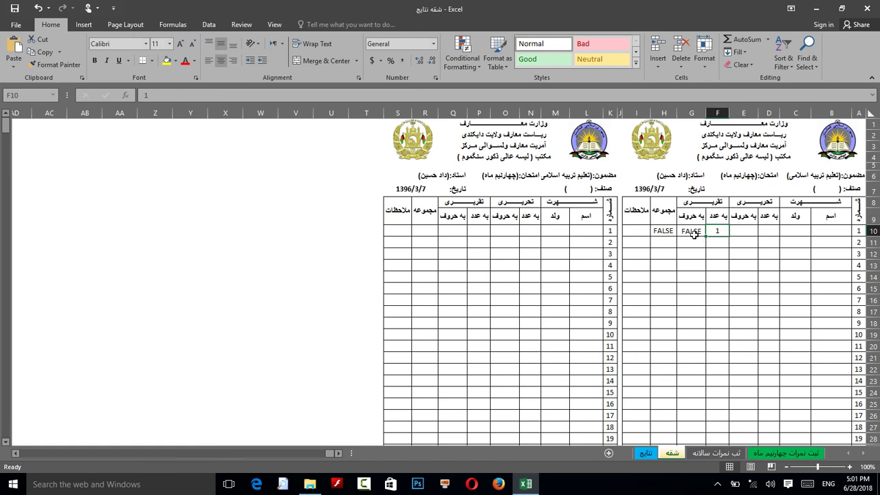
click(693, 231)
click(665, 231)
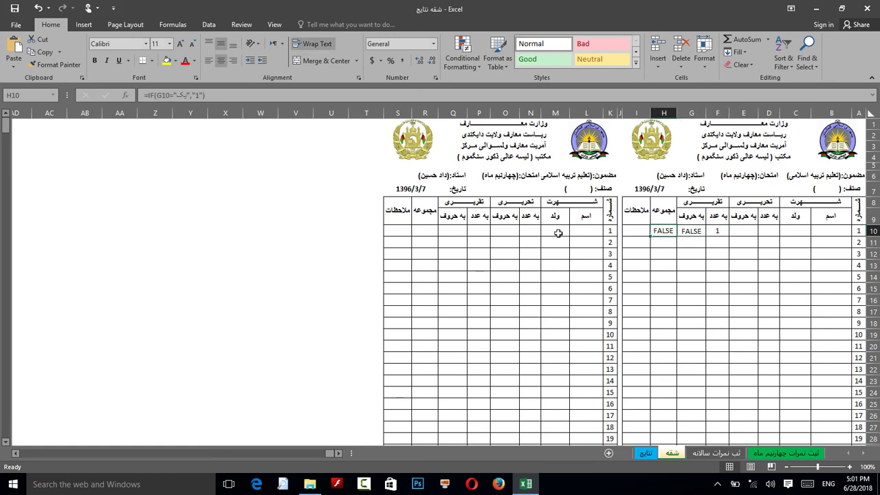
click(530, 229)
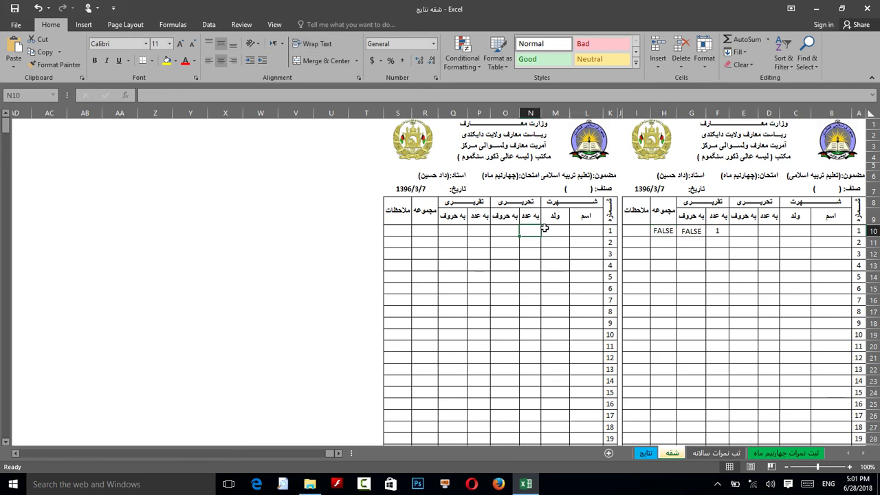
click(509, 229)
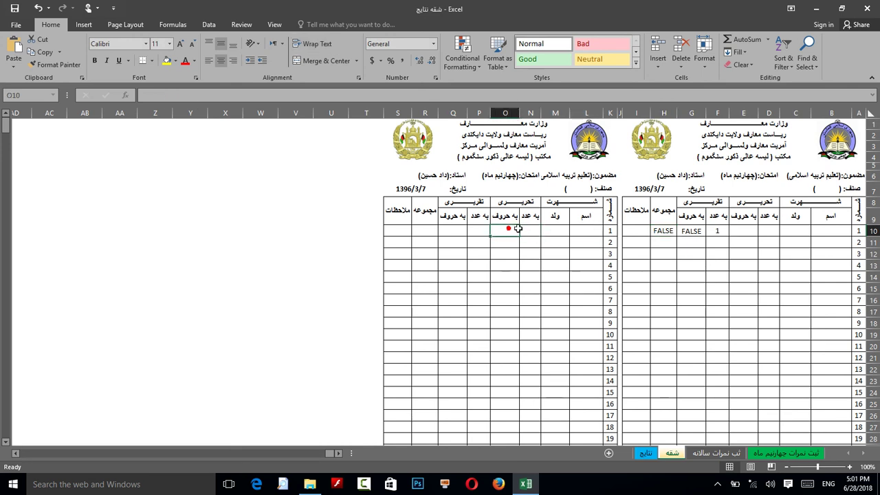
Put the total =N10+O10+P10 in R10, accepting Excel's suggested correction.
click(454, 229)
click(431, 227)
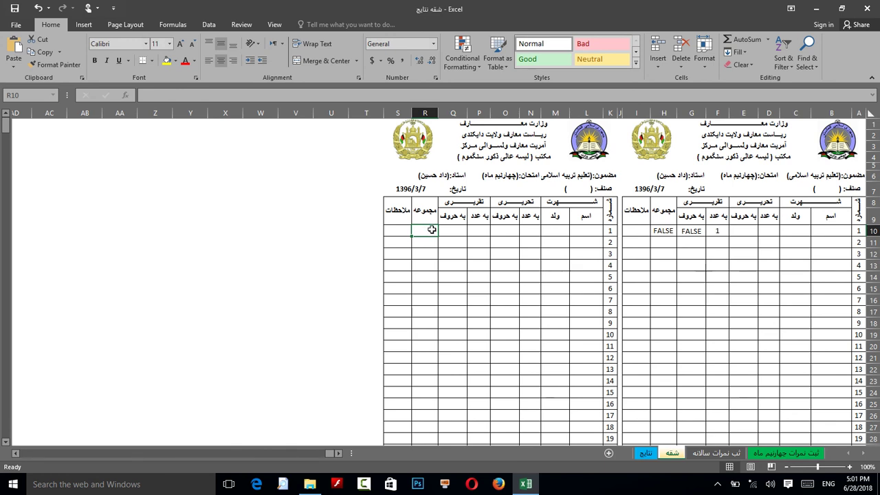
text(=)
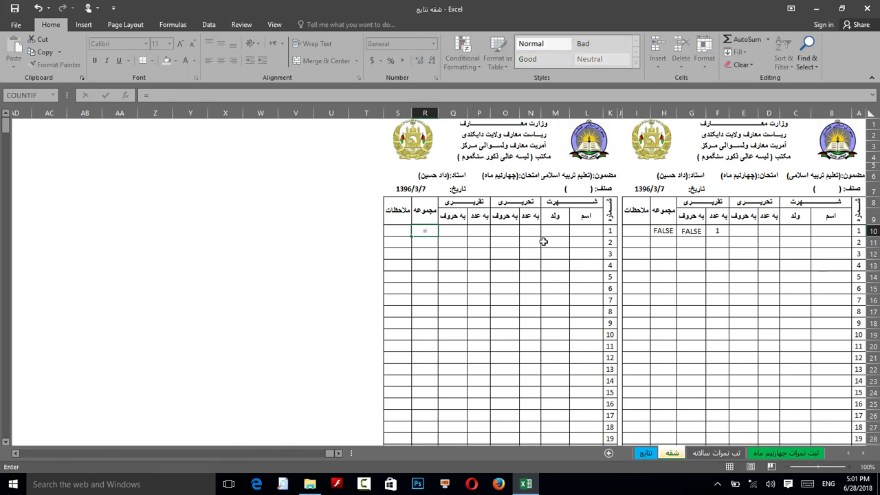
click(533, 231)
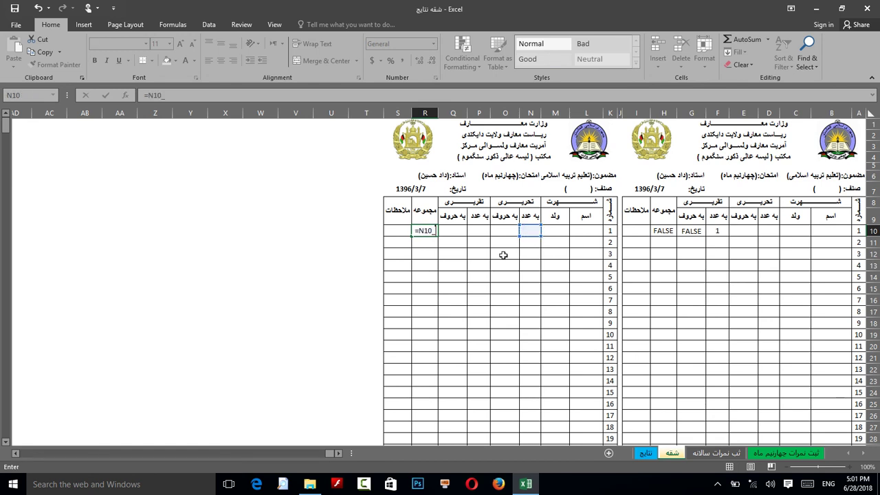
text(+)
click(508, 236)
text(+)
click(477, 231)
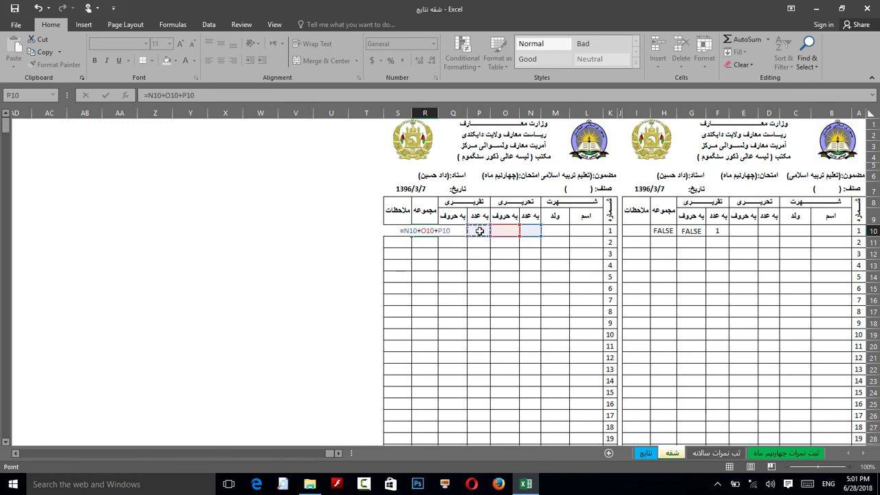
text(+)
key(Return)
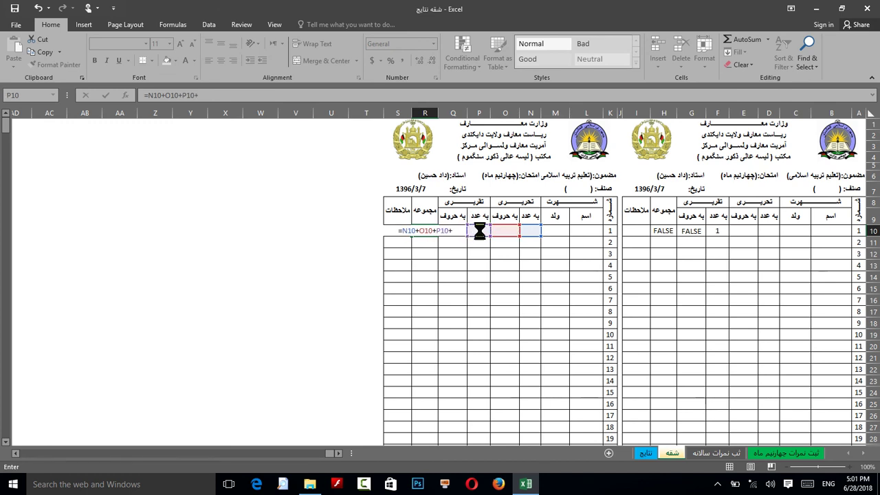
click(421, 283)
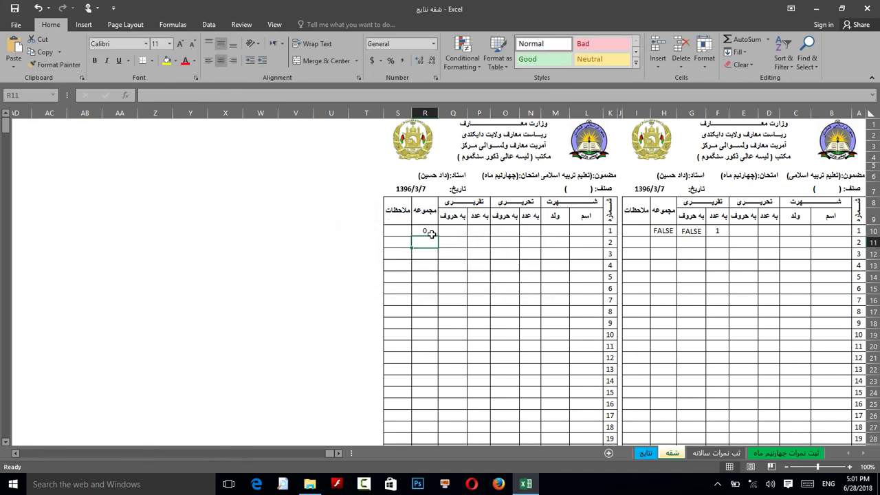
click(424, 231)
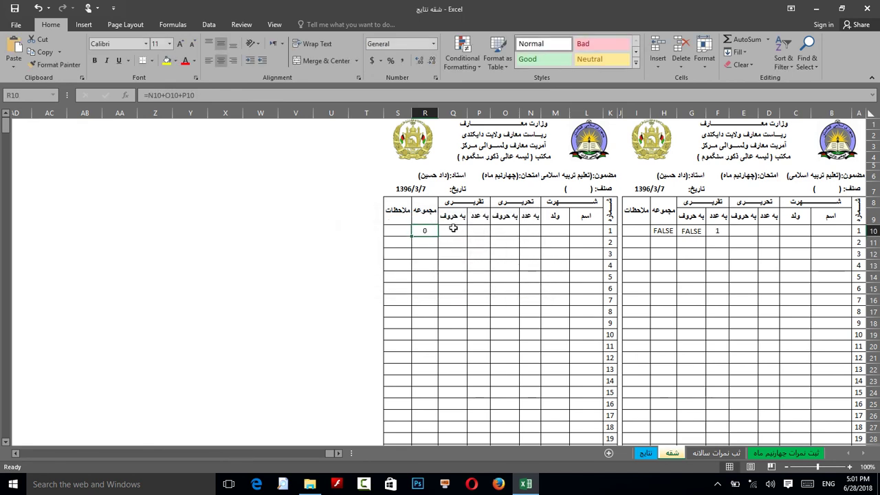
Check the R10 total of 0 and select the empty word cell Q10.
click(453, 228)
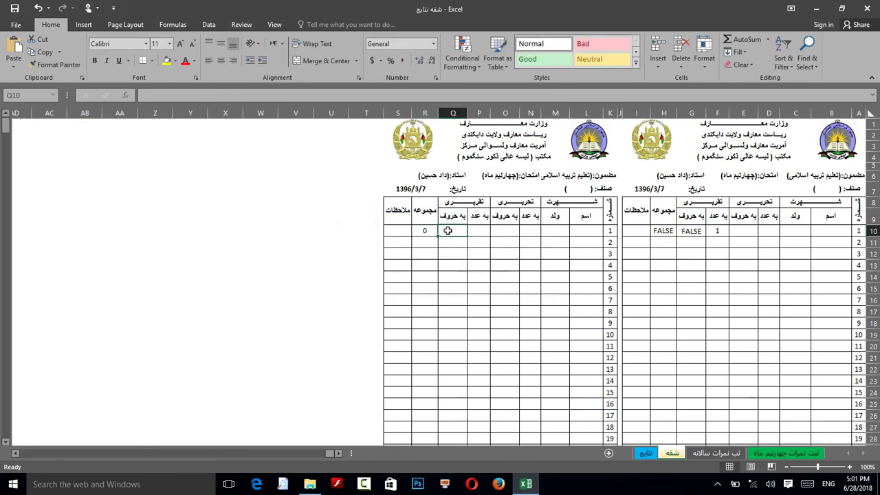
click(432, 231)
click(450, 230)
click(429, 230)
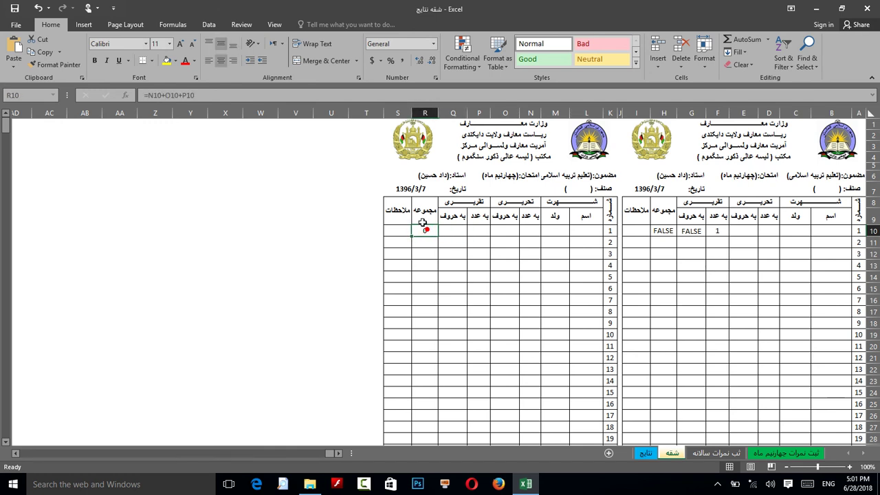
click(444, 231)
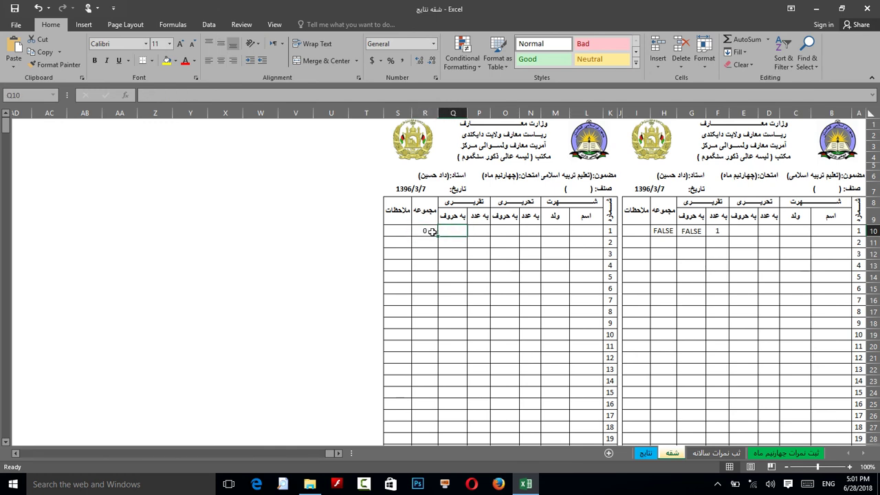
click(428, 232)
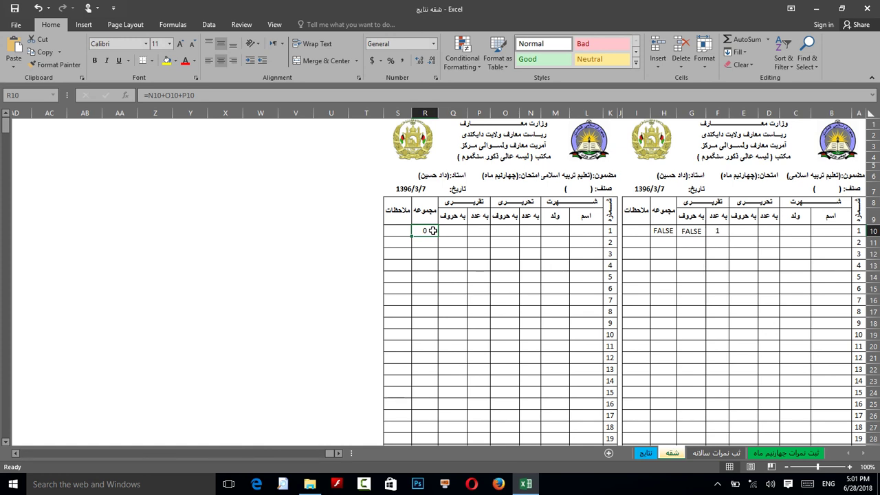
click(451, 230)
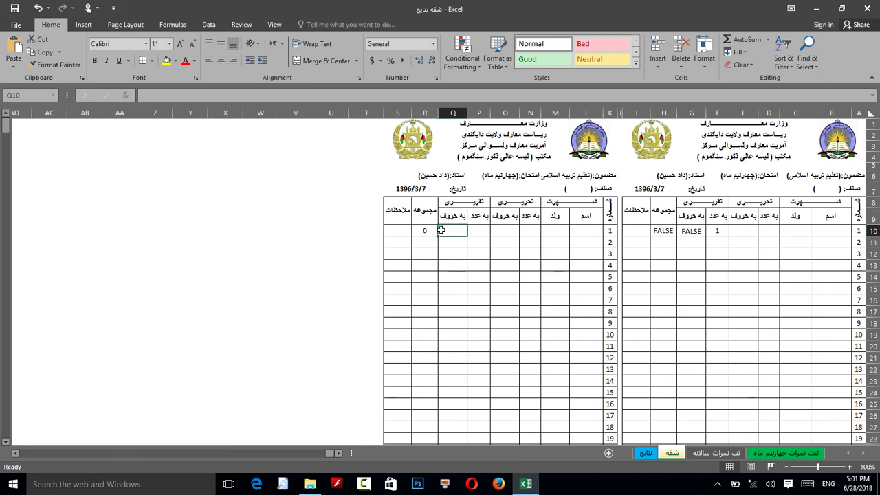
click(427, 231)
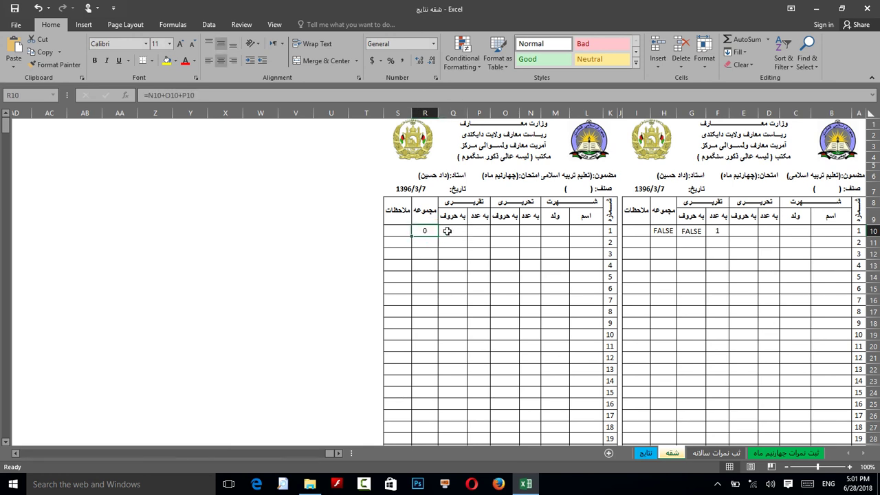
click(448, 231)
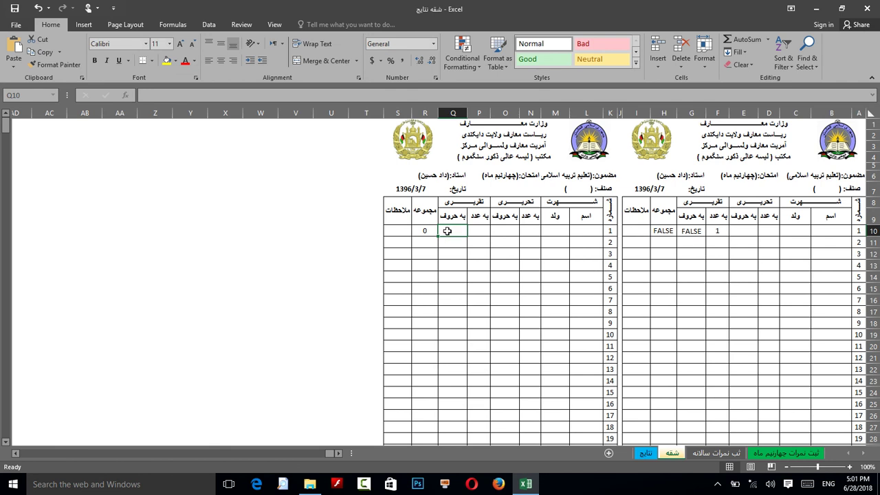
Start an IF formula in Q10 using R10 as the condition, then cancel it.
text(=f)
key(BackSpace)
text(=)
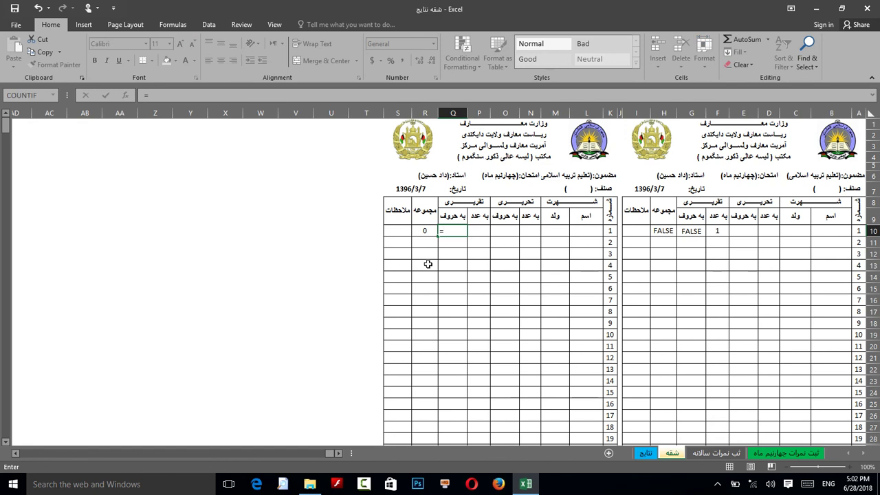
text(if)
key(Tab)
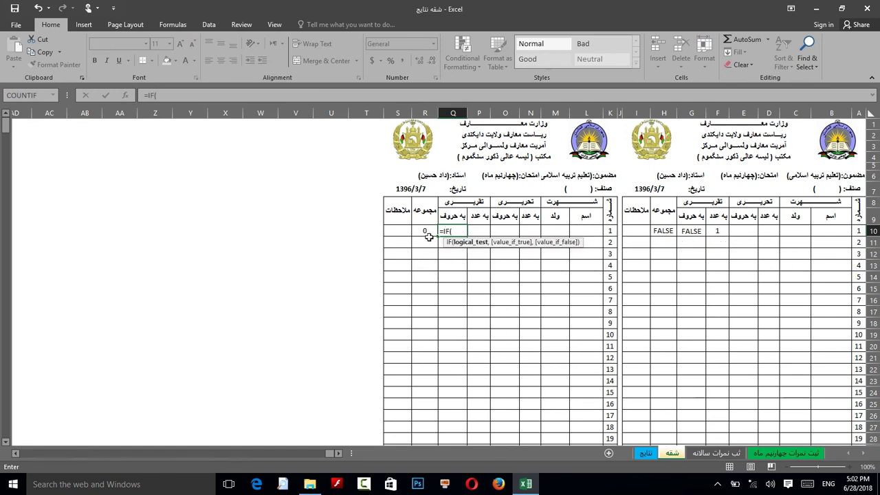
click(428, 232)
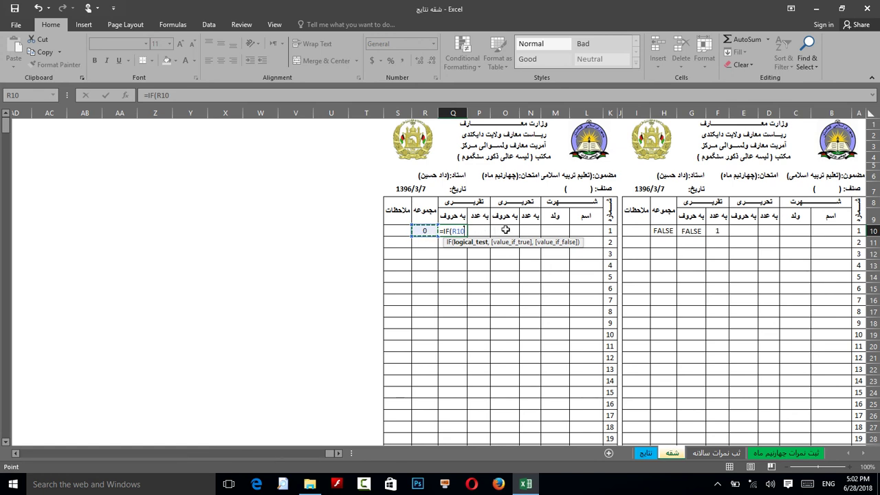
key(Escape)
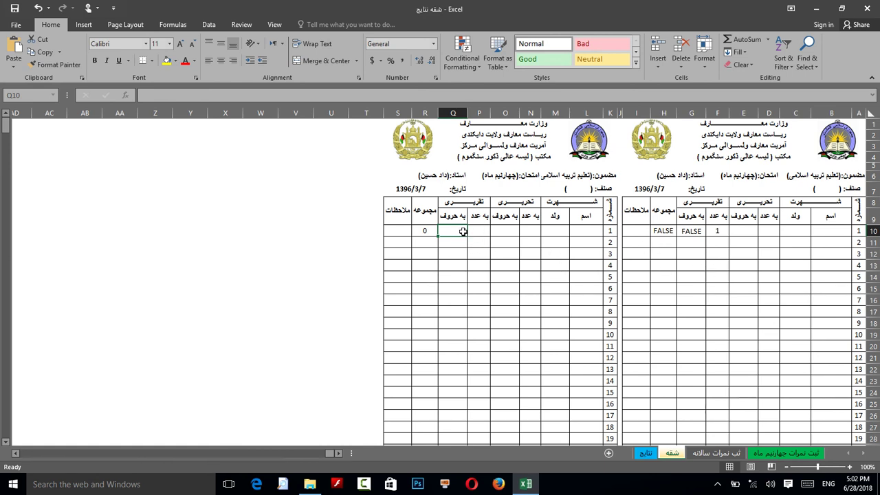
Start another IF in Q10 on P10, cancel it, and select R10 to clear.
text(=IF)
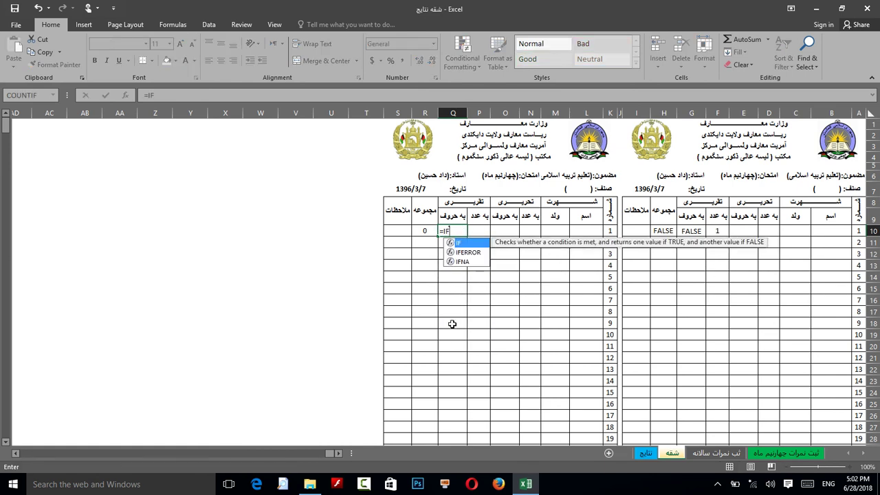
text(()
click(480, 230)
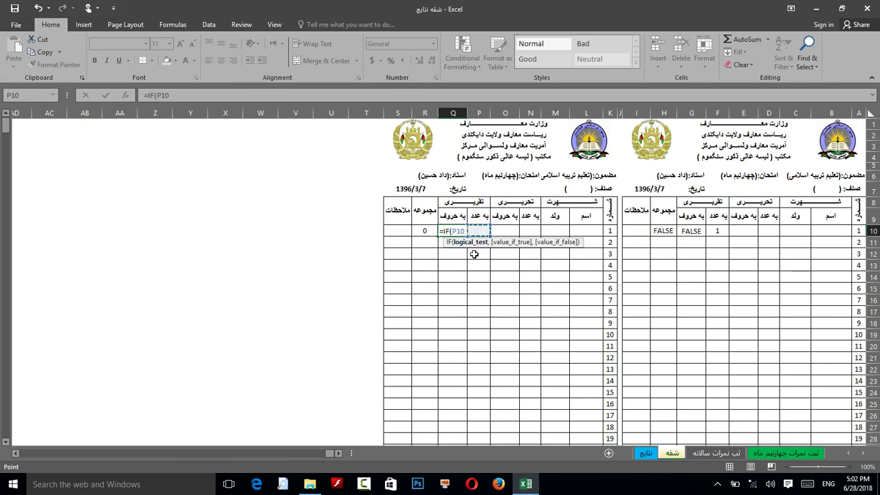
key(Escape)
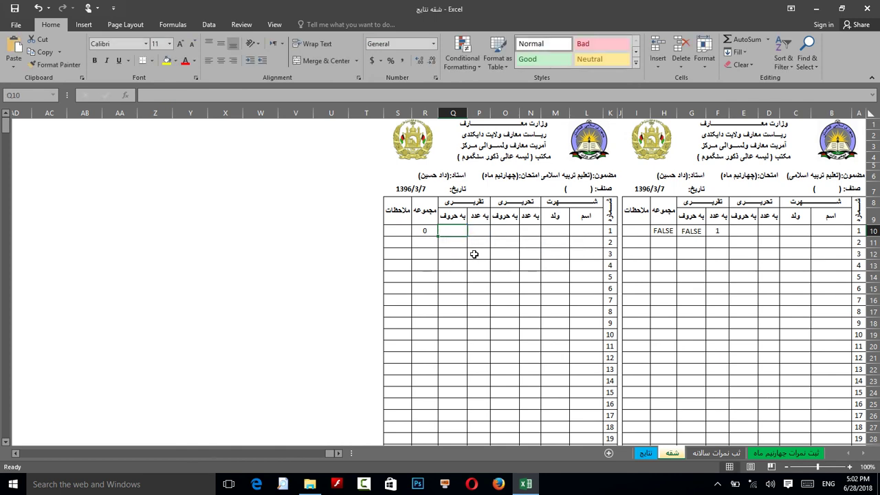
click(440, 231)
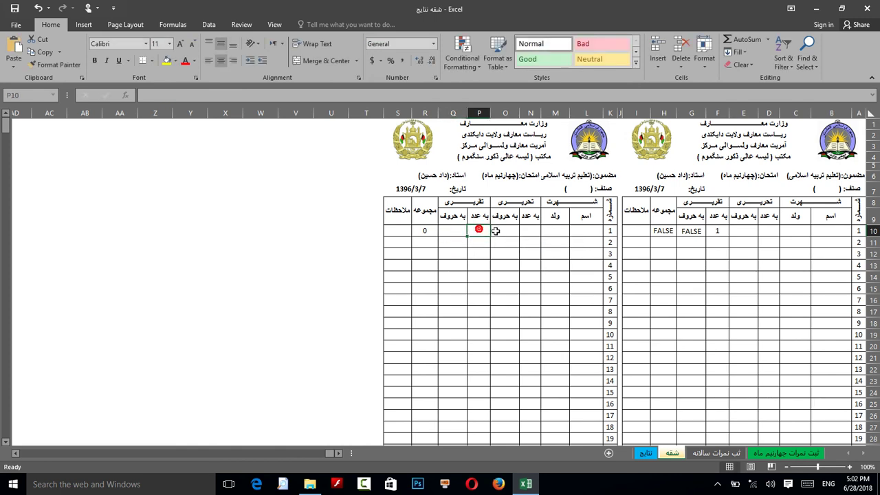
click(427, 232)
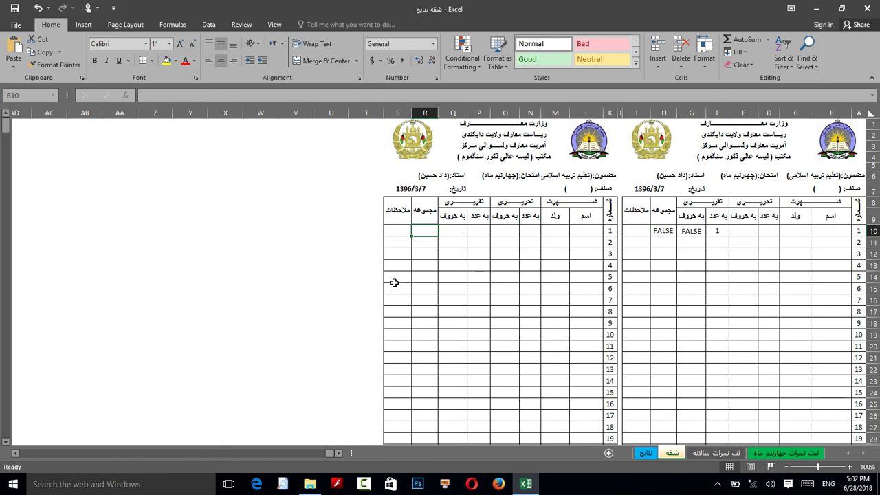
Enter =IF(P10=1,"یک") in Q10 using the Persian keyboard for the word.
click(447, 231)
text(=IF)
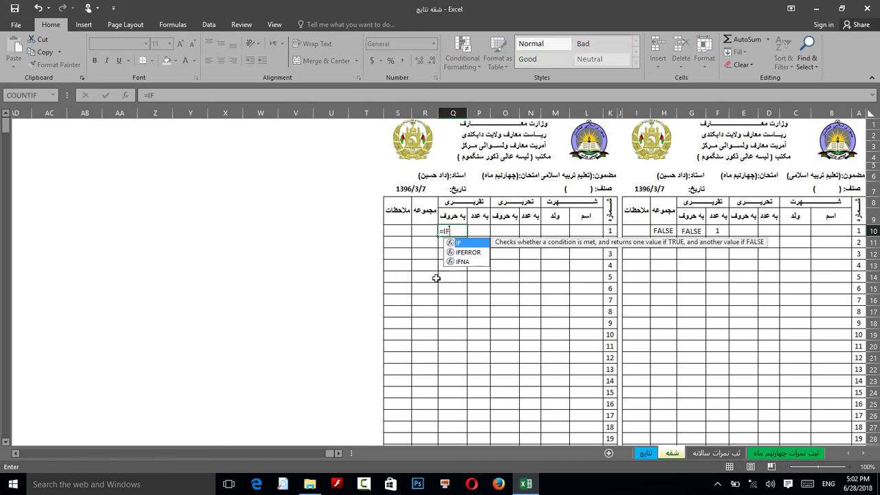
text(()
click(479, 229)
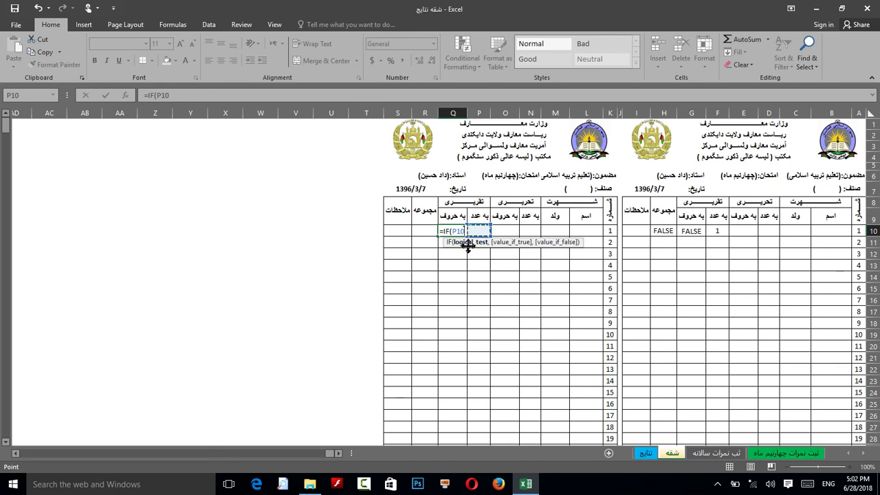
text(,)
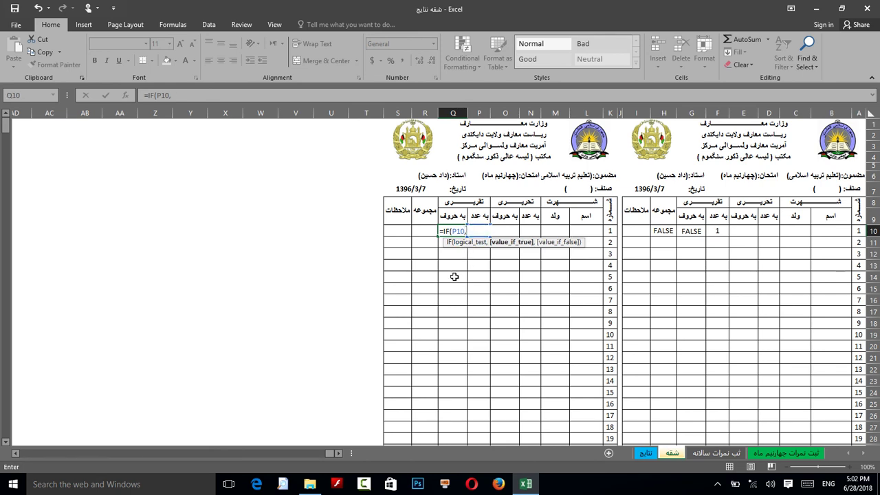
text("1)
text(,)
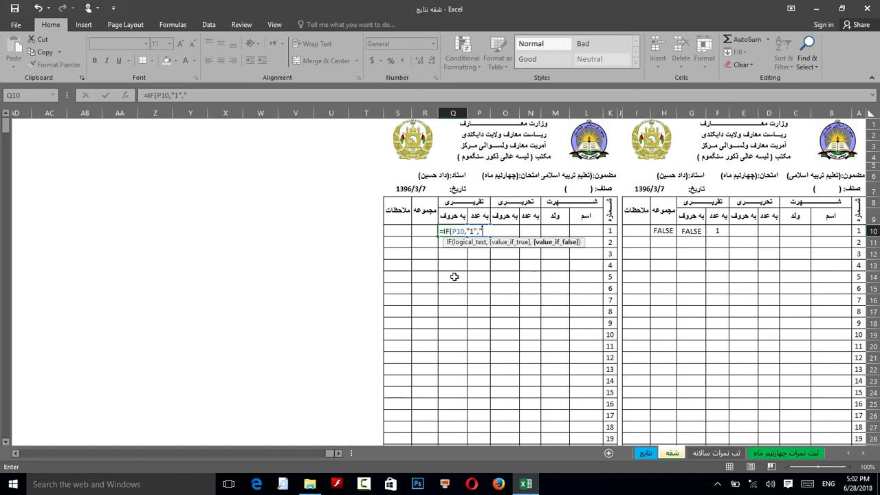
key(BackSpace)
key(BackSpace)
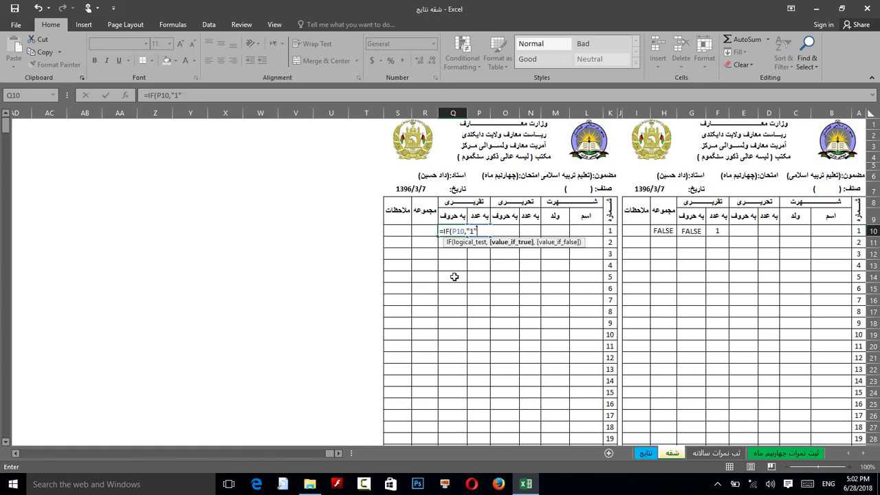
key(BackSpace)
key(BackSpace)
text(=)
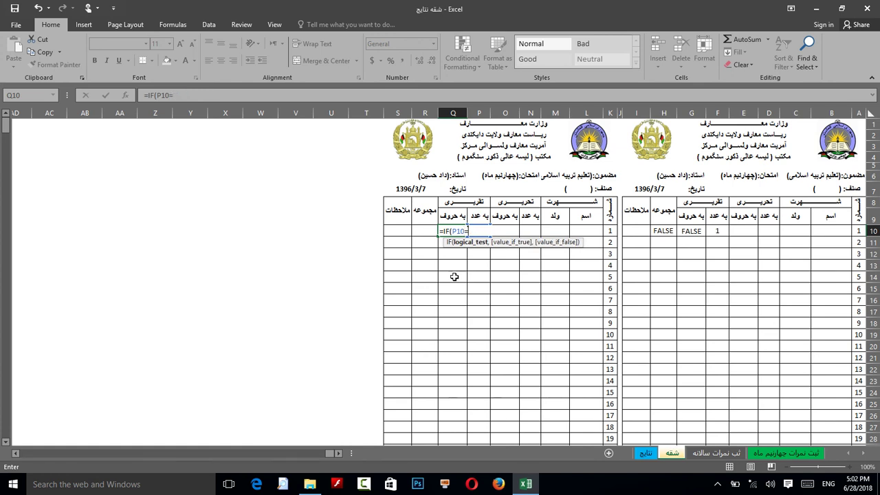
text(1,)
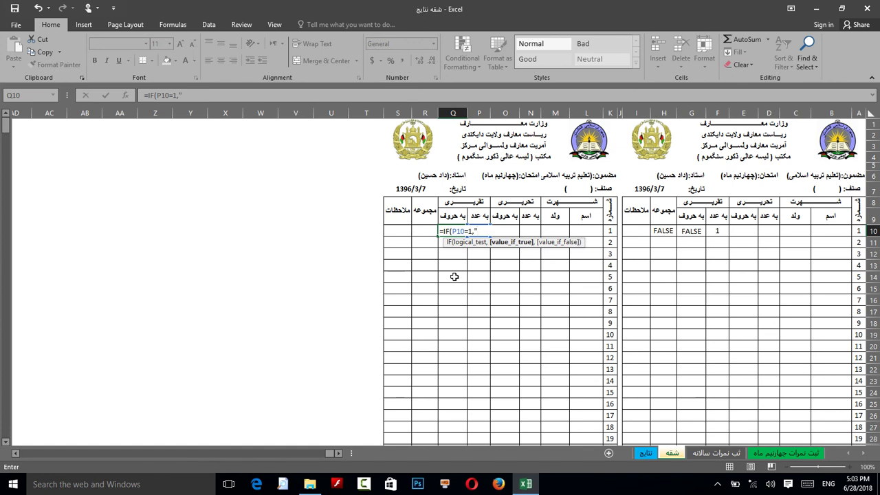
key(alt+shift)
key(alt+shift)
key(Return)
Enter a test mark of 1 in P10.
click(484, 220)
click(484, 231)
text(1)
key(Return)
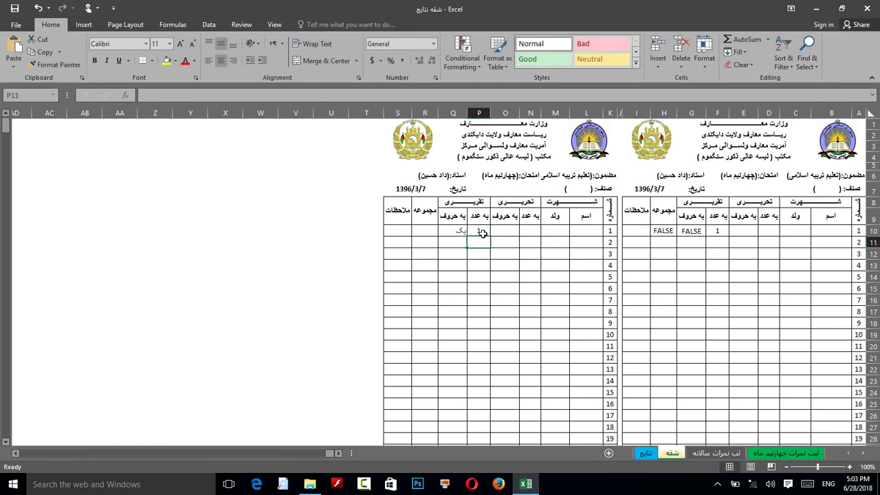
Extend Q10's formula with a nested IF(P10=2,"دو" branch.
click(450, 231)
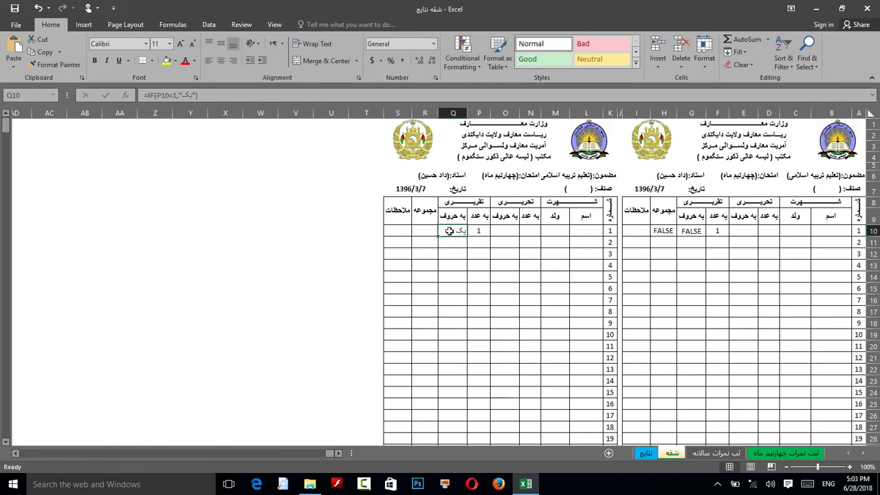
double_click(450, 231)
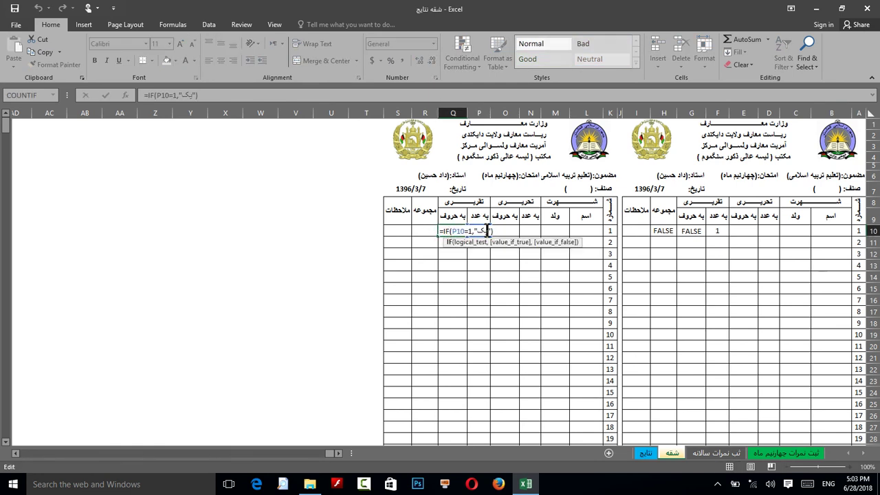
click(489, 231)
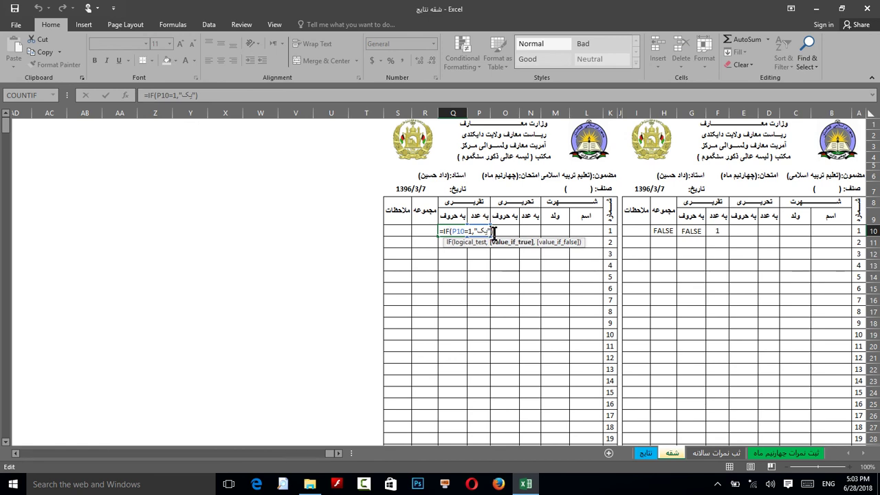
key(Delete)
text(,)
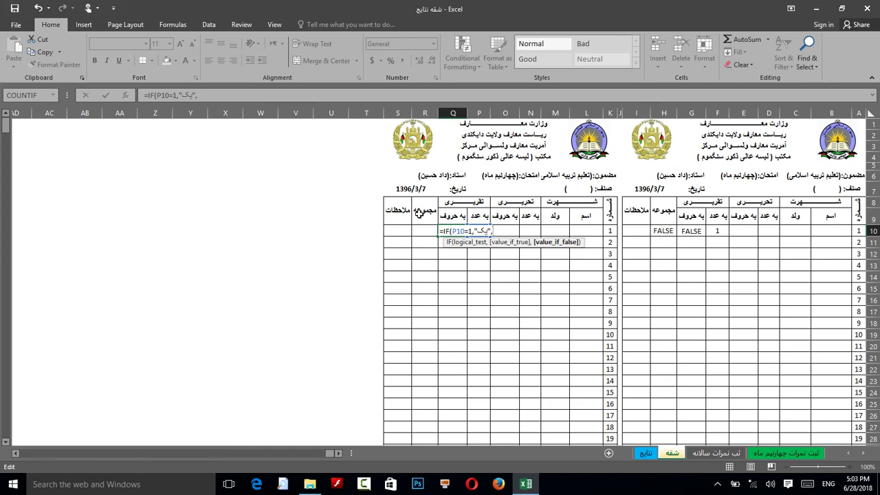
text(IF()
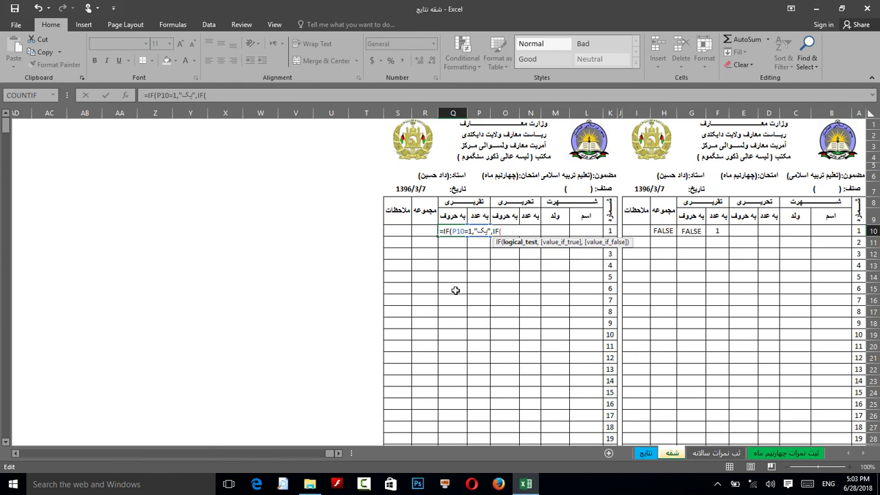
text(P10=2)
text(,")
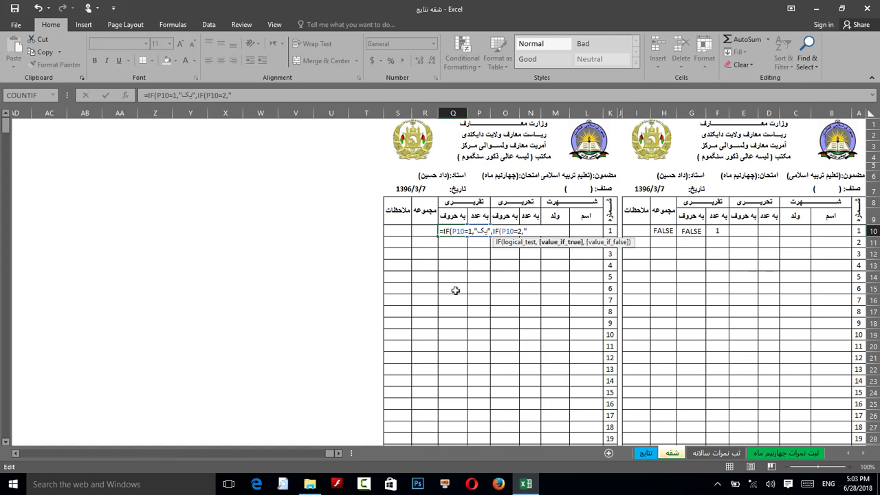
key(alt+shift)
text(دو)
key(alt+shift)
Add the IF(P10=3,"سه",0) branch, close the brackets and commit Q10.
text(",)
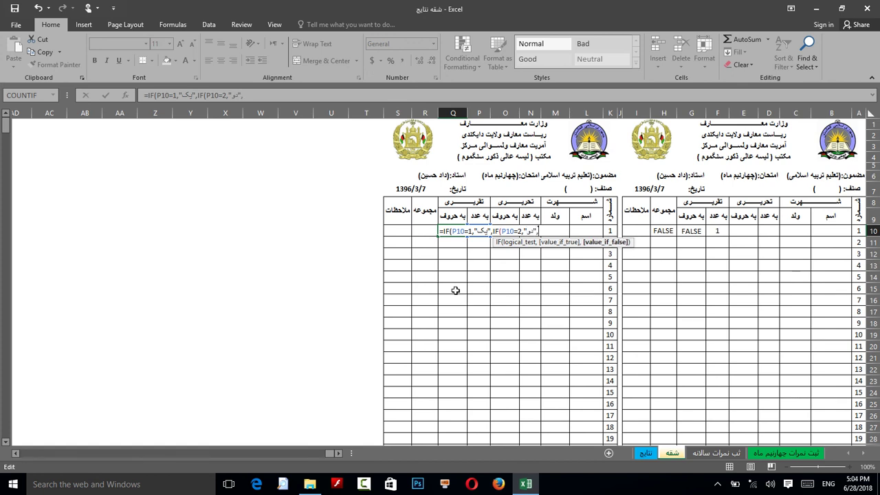
text(IF()
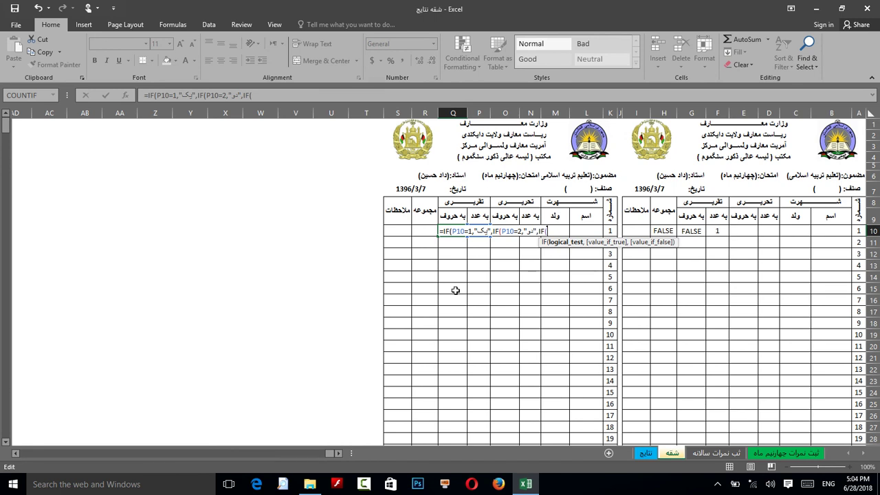
text(P10,")
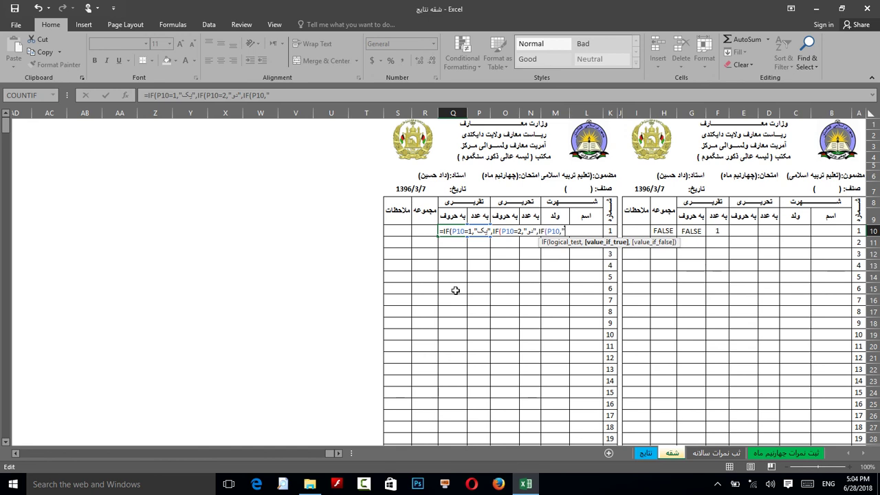
text(3)
key(BackSpace)
key(BackSpace)
key(BackSpace)
text(=3,")
key(alt+shift)
text(سه)
text(")
key(alt+shift)
text(,0)
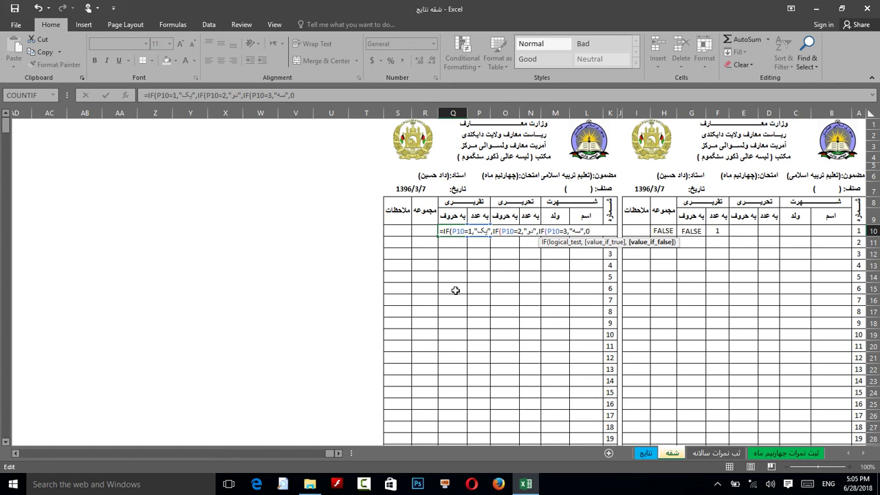
text()))
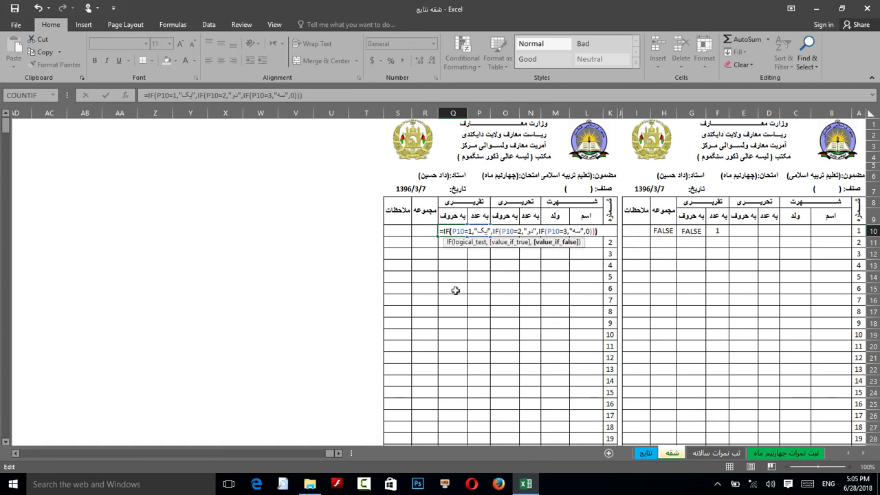
text())
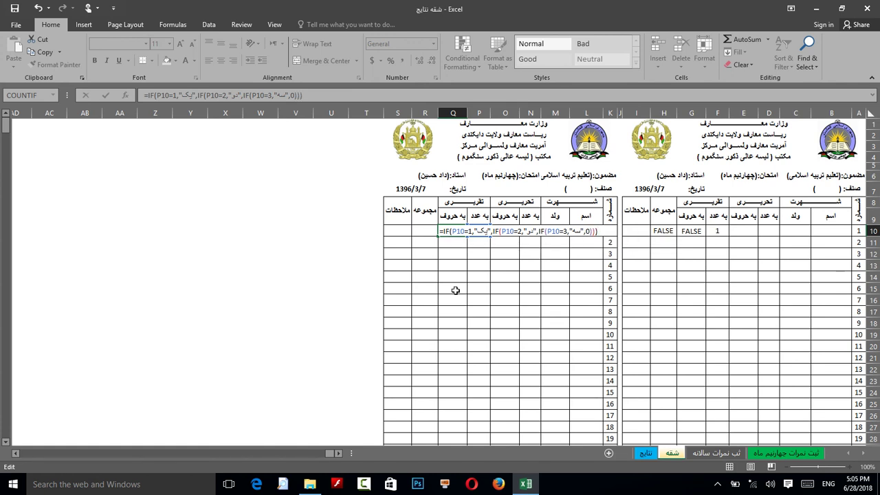
key(Return)
Fill Q10's words formula down to Q22 and enter marks 2, 3, 4 in P11–P13.
click(458, 232)
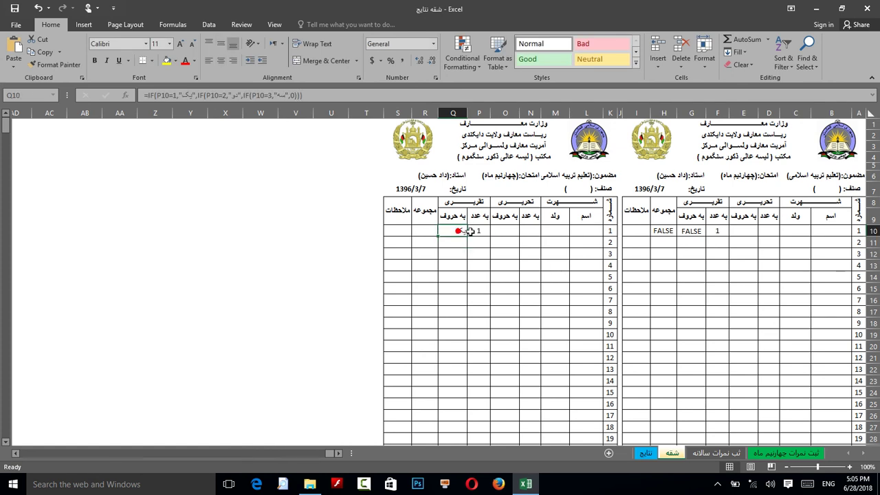
drag(438, 237, 433, 373)
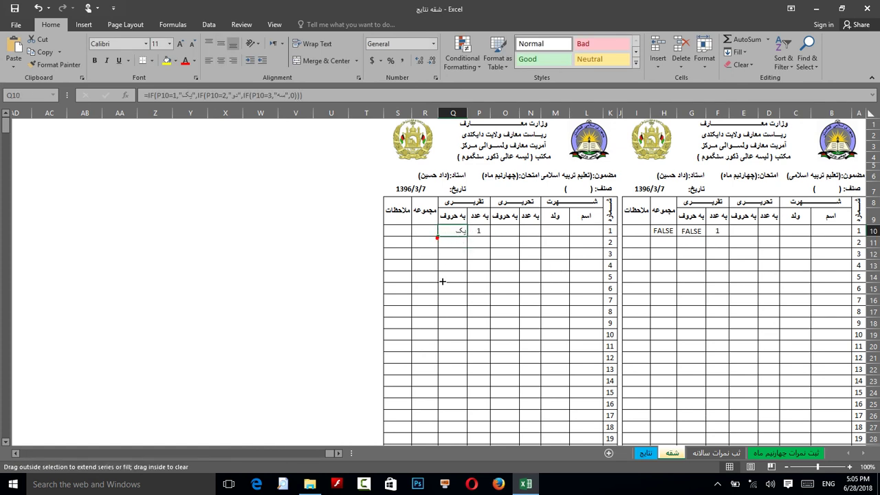
click(477, 242)
text(2)
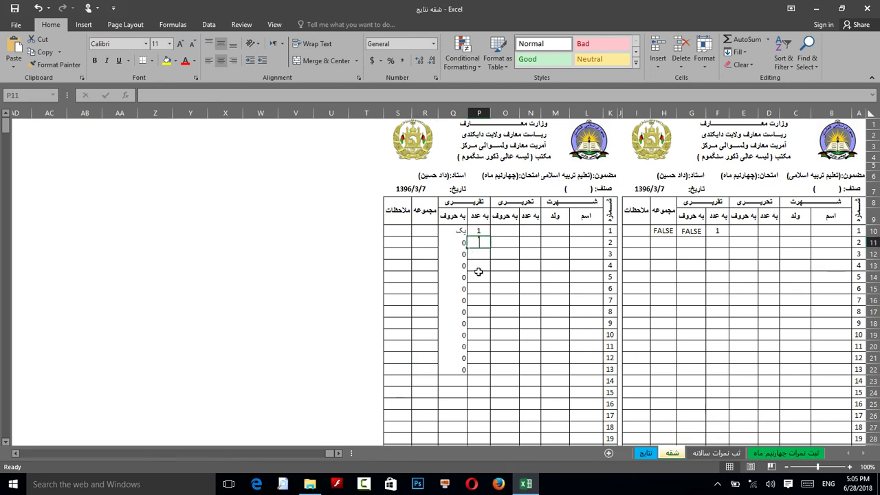
key(Return)
text(3)
key(Return)
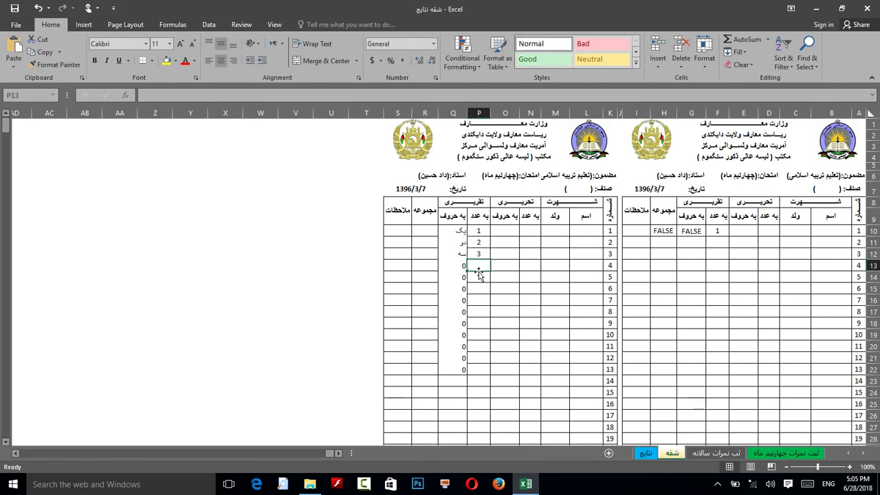
text(4)
key(Return)
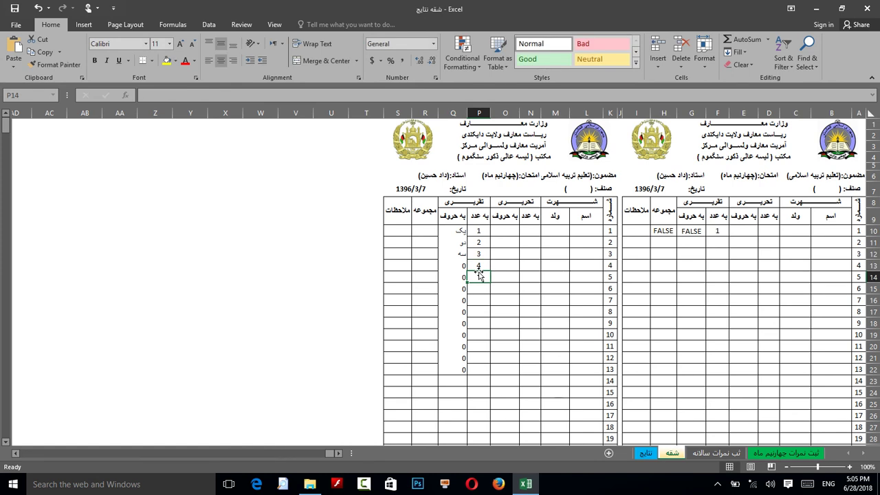
Change the marks to 30 in P12, 40 in P11 and 70 in P10.
click(479, 271)
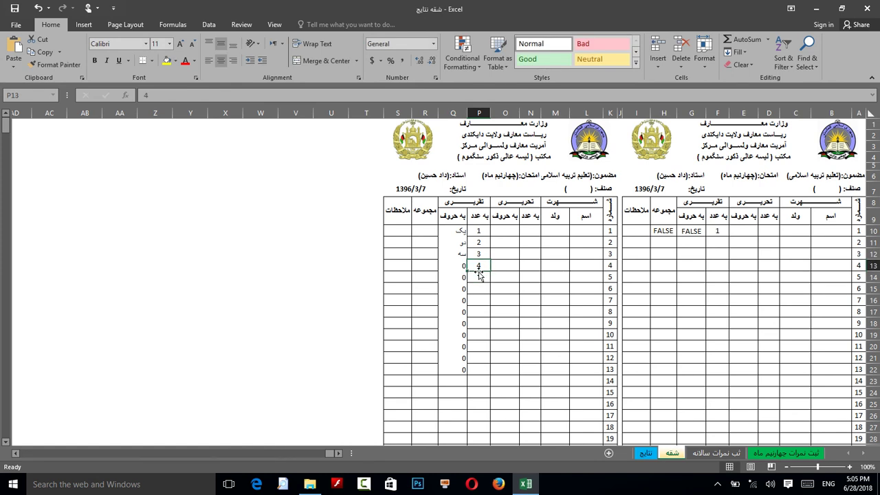
key(Up)
text(30)
key(Return)
key(Up)
key(Up)
text(40)
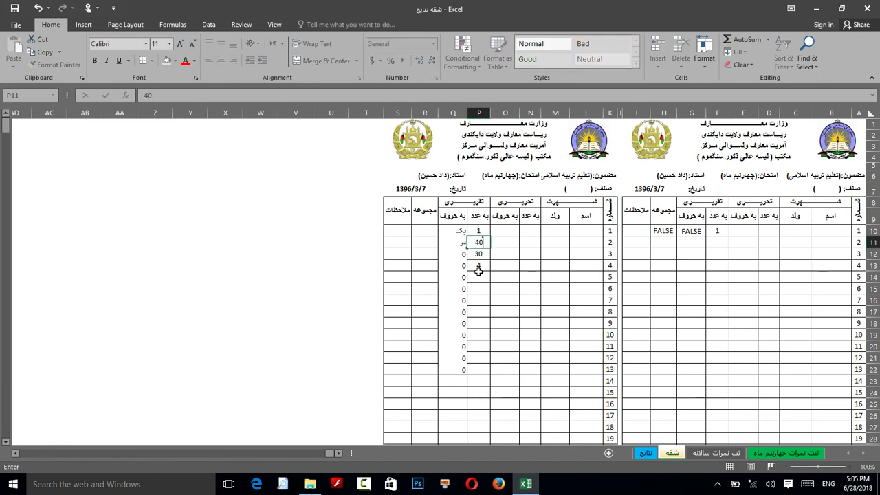
key(Return)
key(Up)
key(Up)
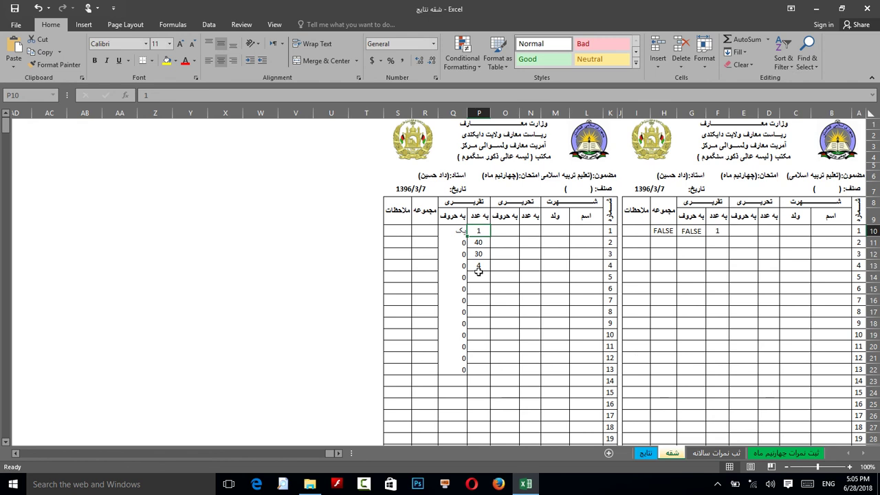
text(70)
key(Return)
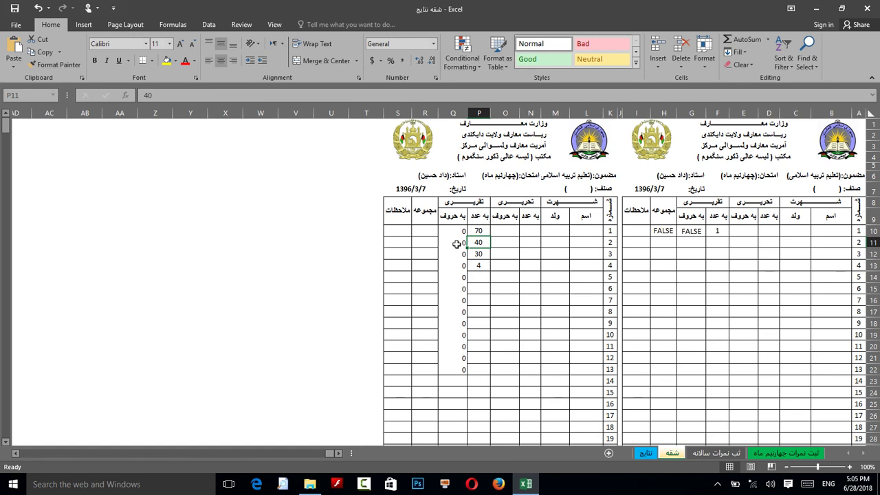
Review the word results in Q10:Q14 and copy Q10's words formula.
drag(455, 232, 455, 277)
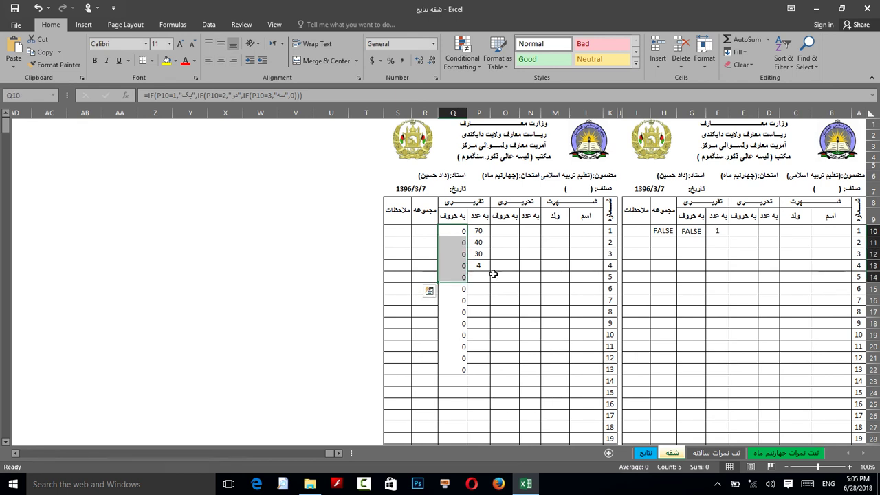
click(481, 232)
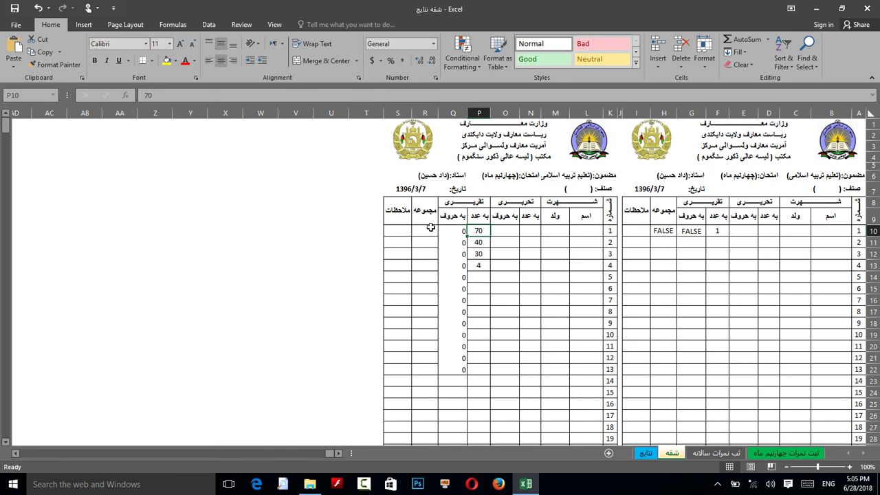
click(506, 230)
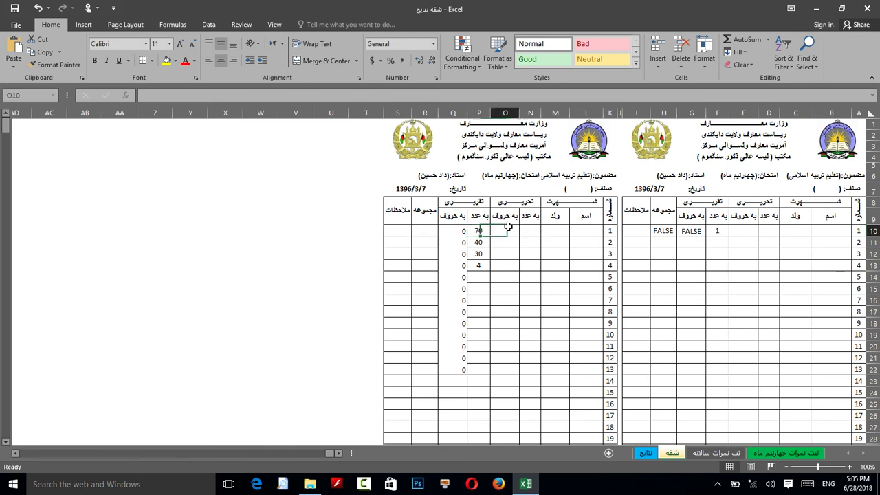
click(475, 233)
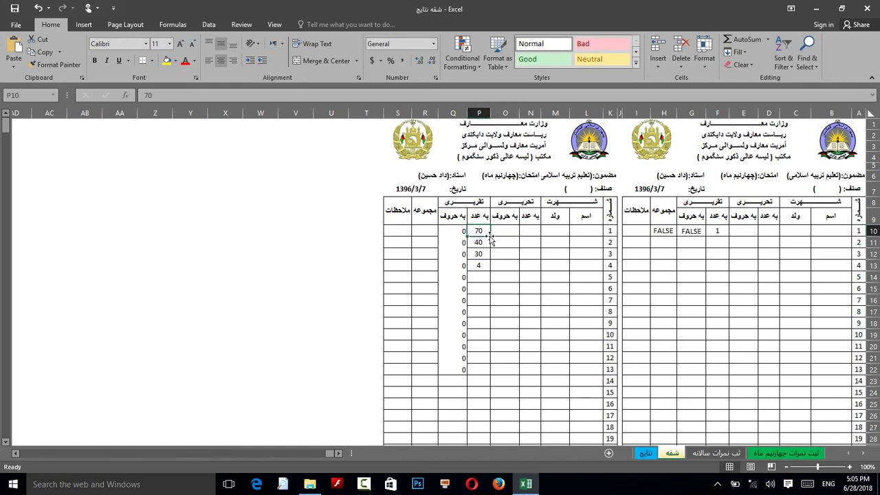
click(459, 232)
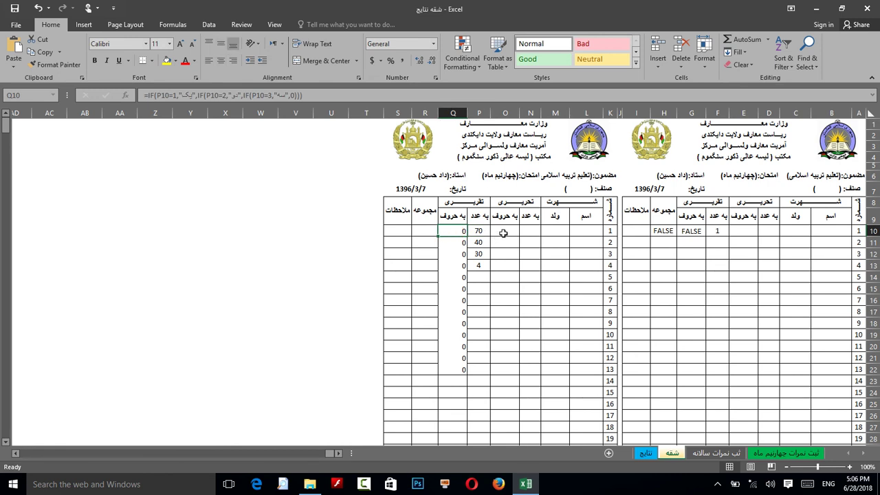
click(503, 233)
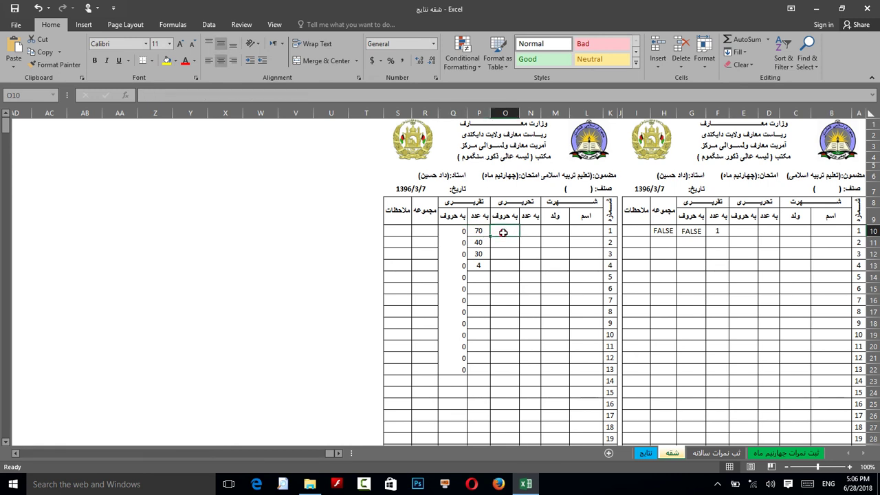
click(451, 235)
key(ctrl+c)
Paste the words formula into G10 and enter mark 3 in F10.
click(666, 230)
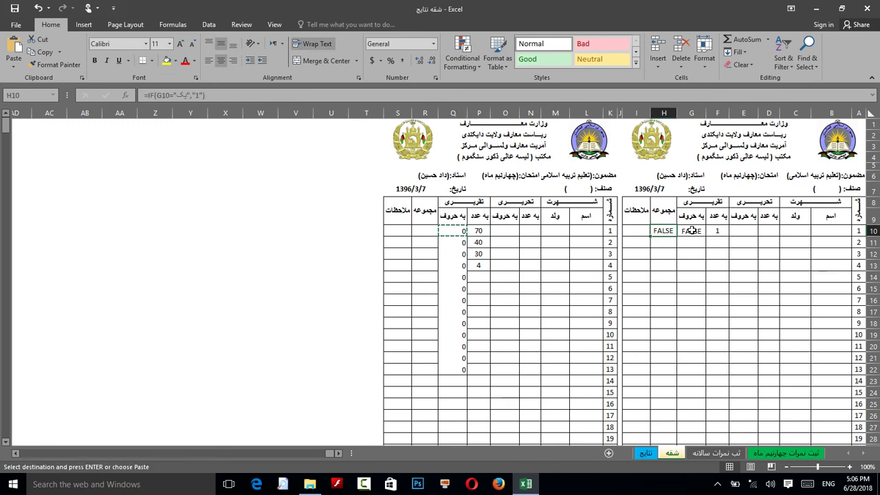
click(692, 230)
key(ctrl+v)
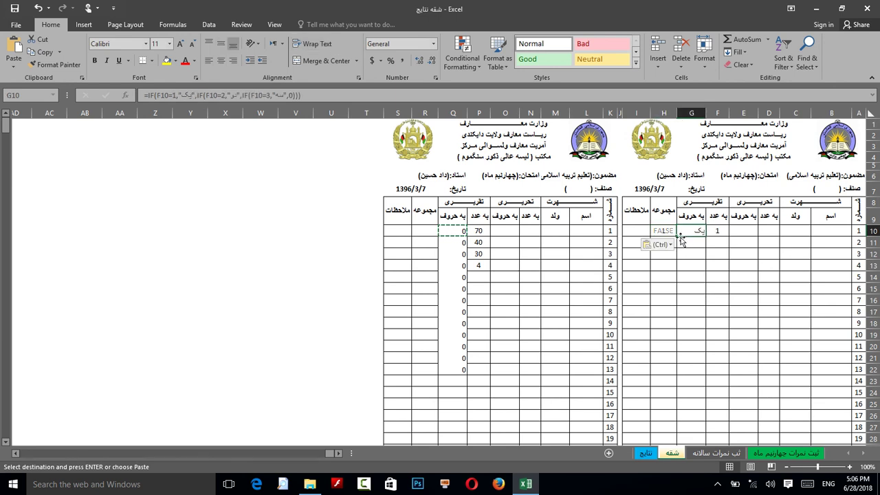
click(718, 231)
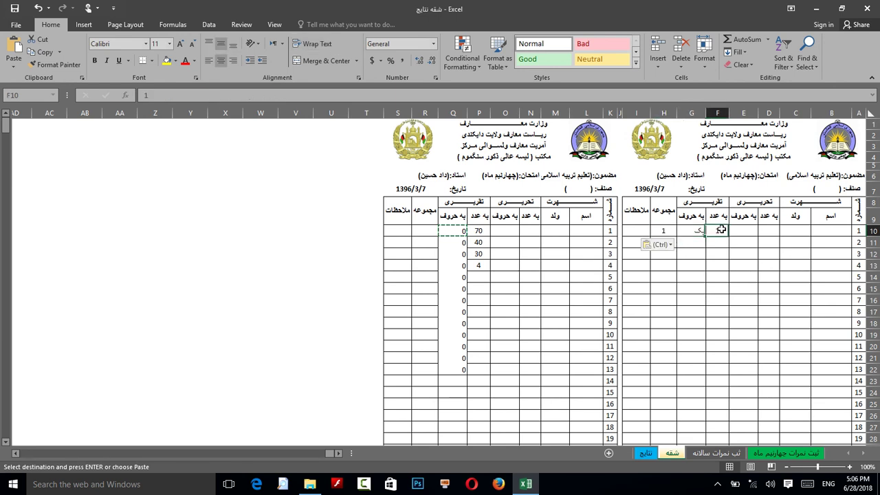
text(2)
key(Return)
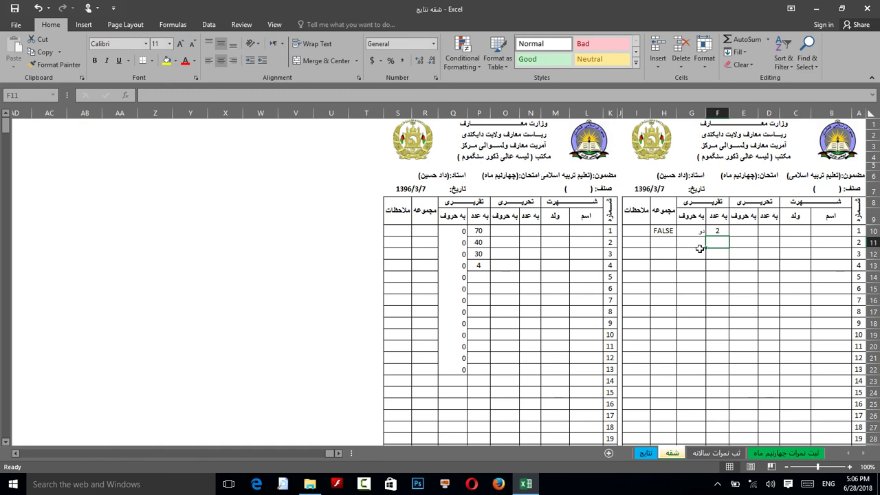
key(Up)
text(3)
key(Return)
Check G10's سه result against the mark 70 in P10.
click(691, 232)
click(691, 231)
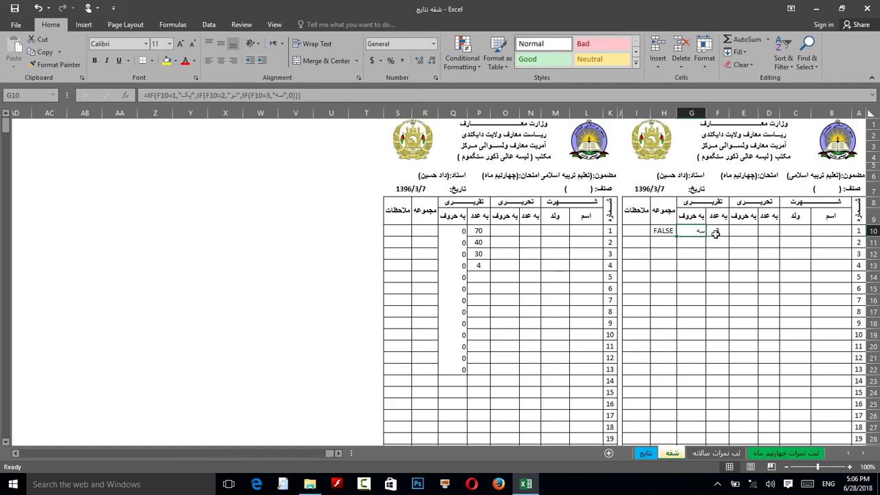
click(481, 232)
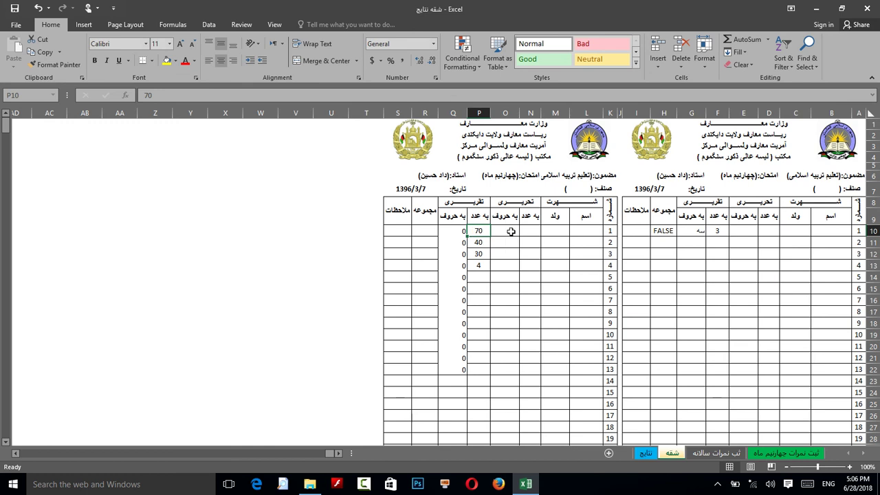
click(688, 231)
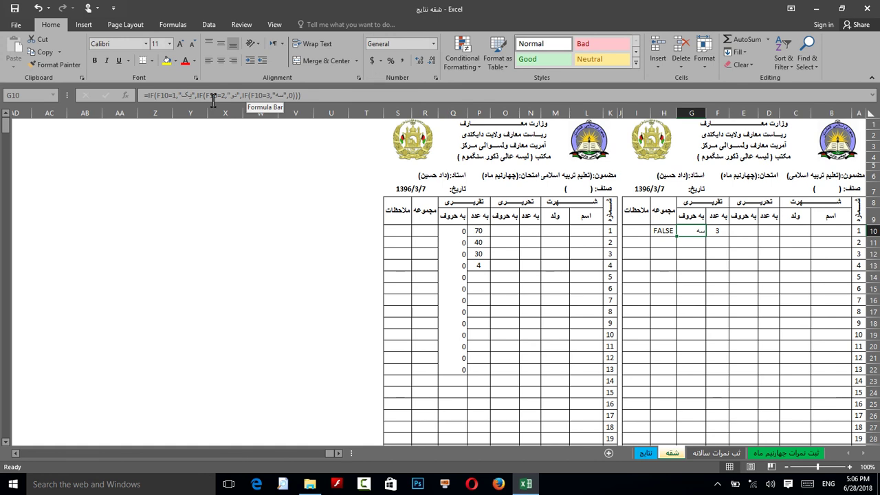
Copy the words formula from Q10 into O10.
click(451, 231)
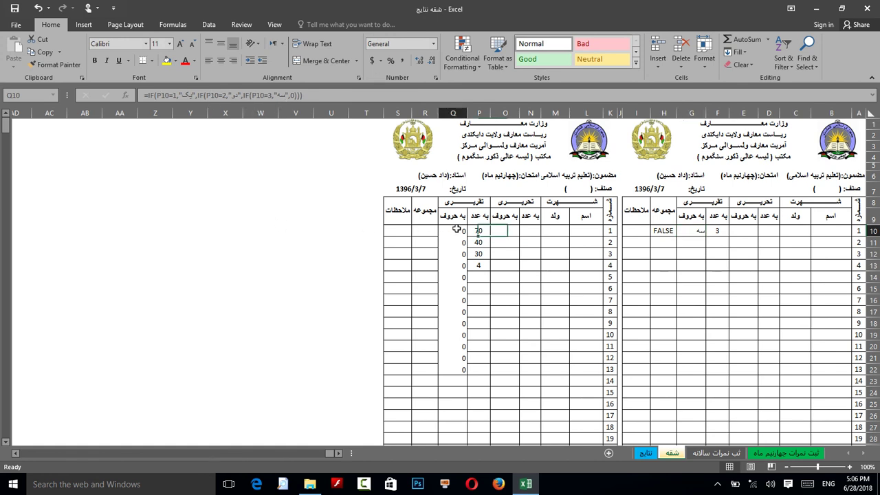
key(ctrl+c)
click(506, 231)
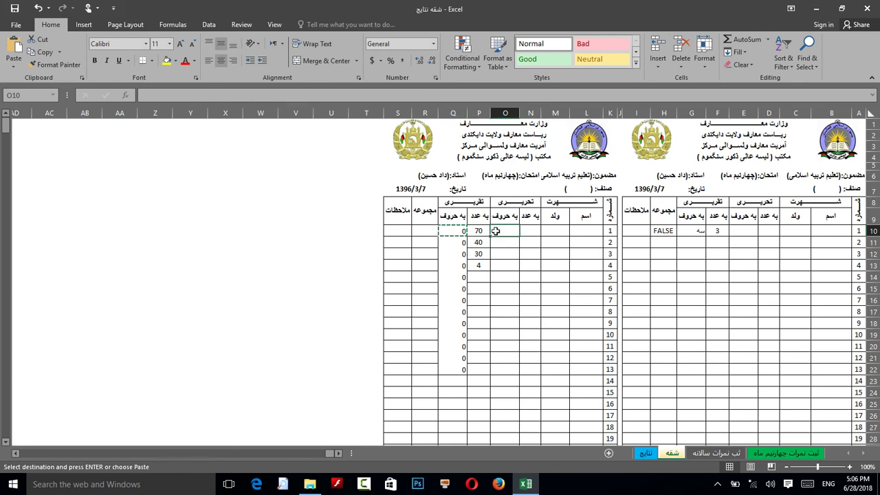
click(448, 231)
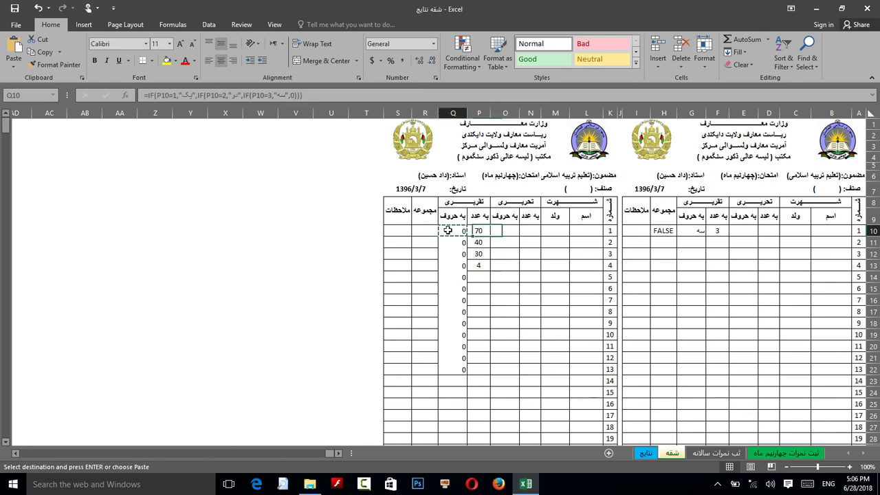
click(499, 232)
key(ctrl+v)
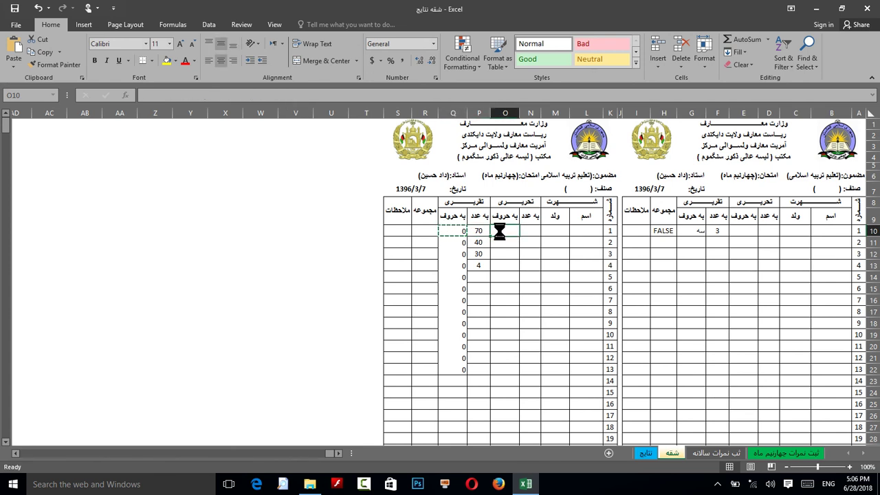
Enter mark 2 in N10 so O10 reads دو.
click(530, 231)
text(1)
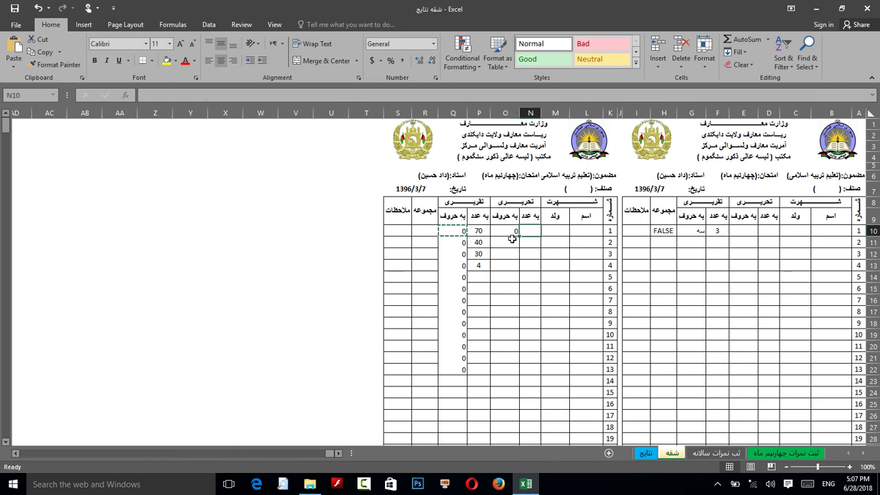
key(Return)
key(Up)
text(2)
key(Return)
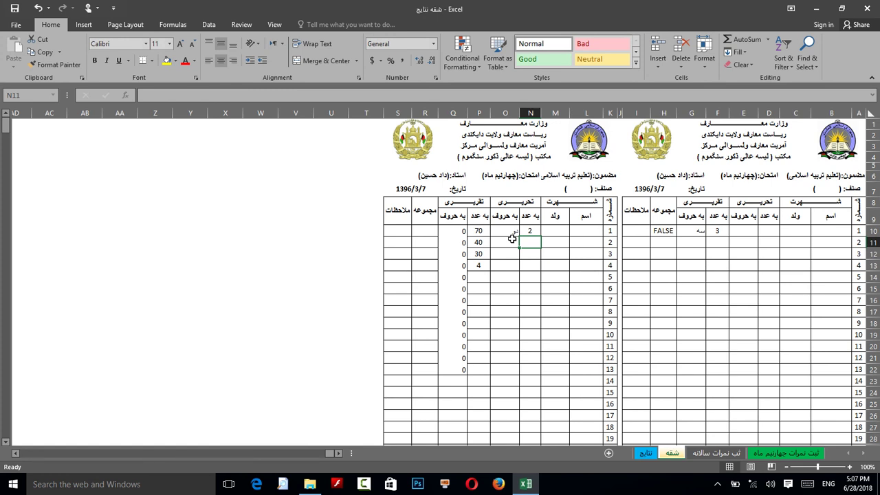
Close Excel without saving and bring up the Shut Down Windows dialog.
key(alt+F4)
key(n)
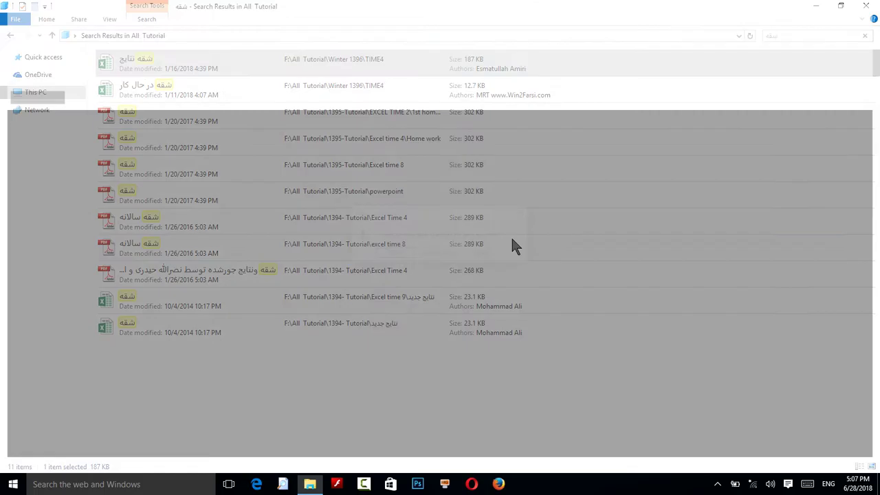
key(alt+F4)
key(alt+F4)
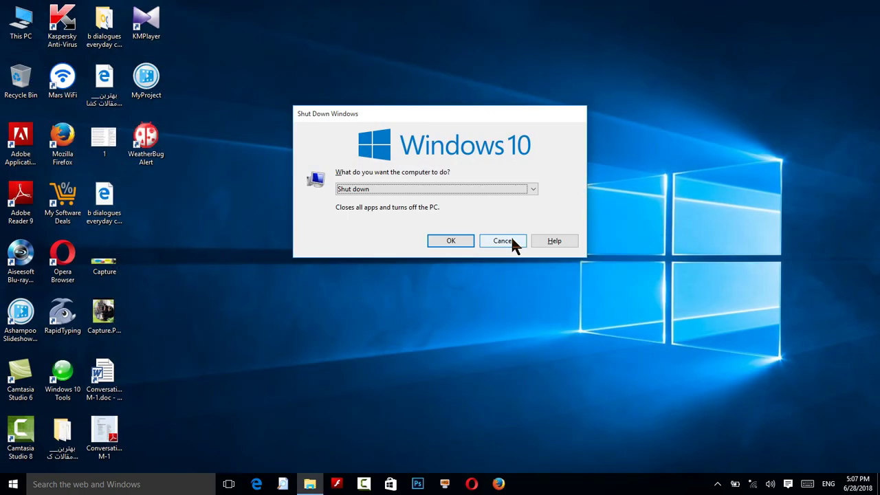